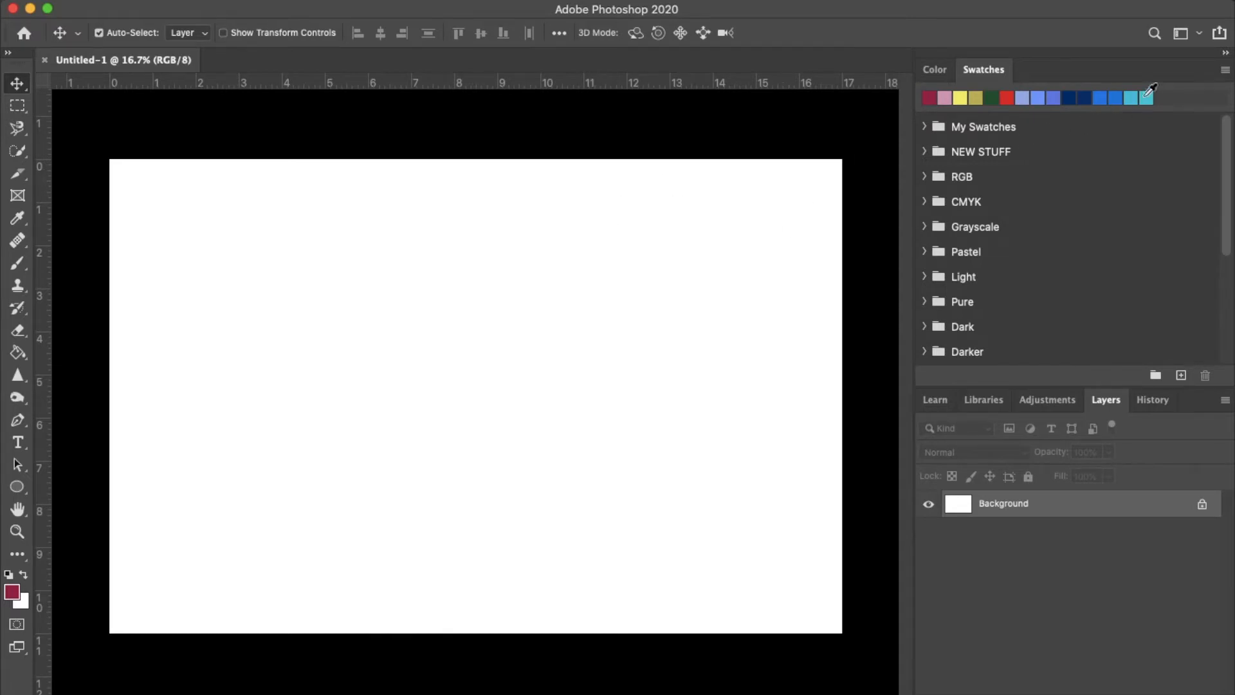
Import the IslandParadiseNew.aco swatch file from the Desktop into the swatches.
{"action": "left_click", "coordinate": [1226, 72]}
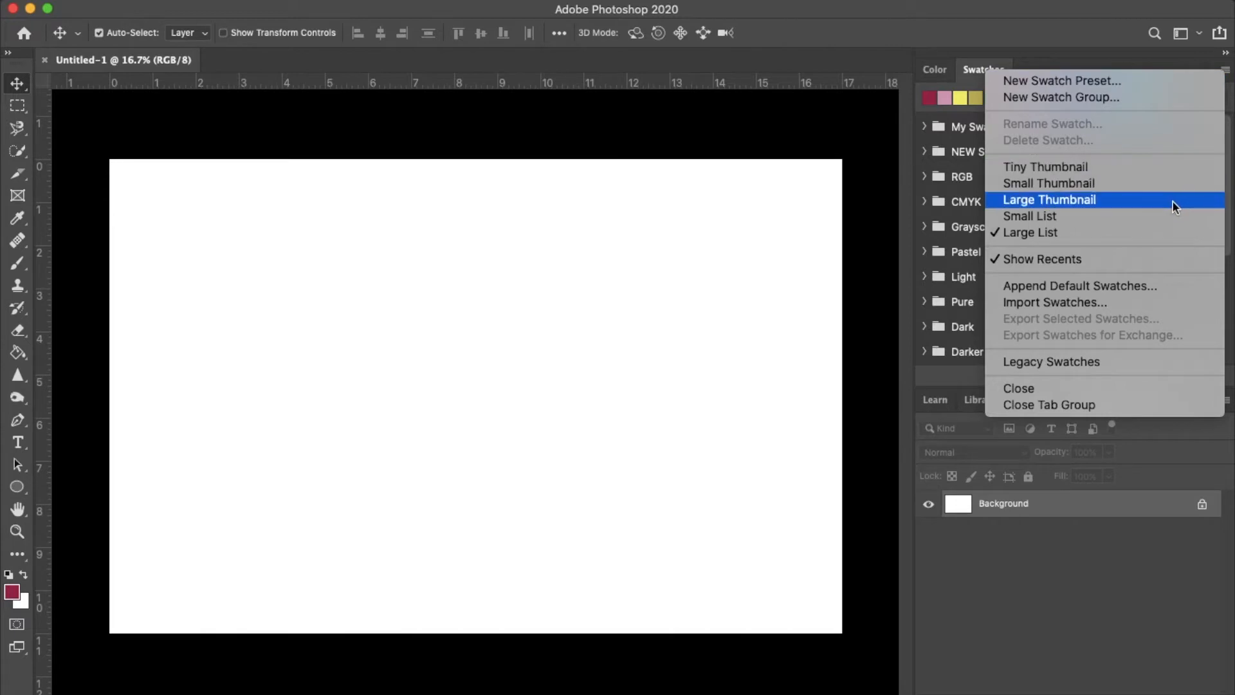
{"action": "left_click", "coordinate": [1159, 301]}
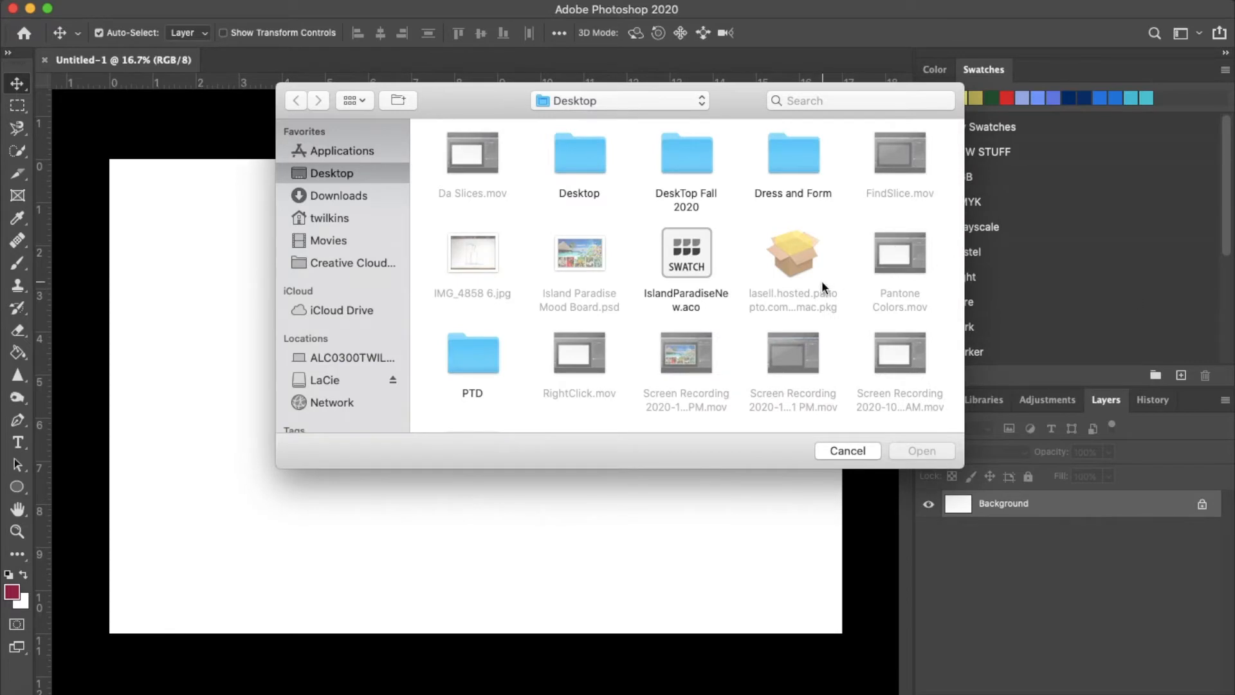
{"action": "left_click", "coordinate": [685, 265]}
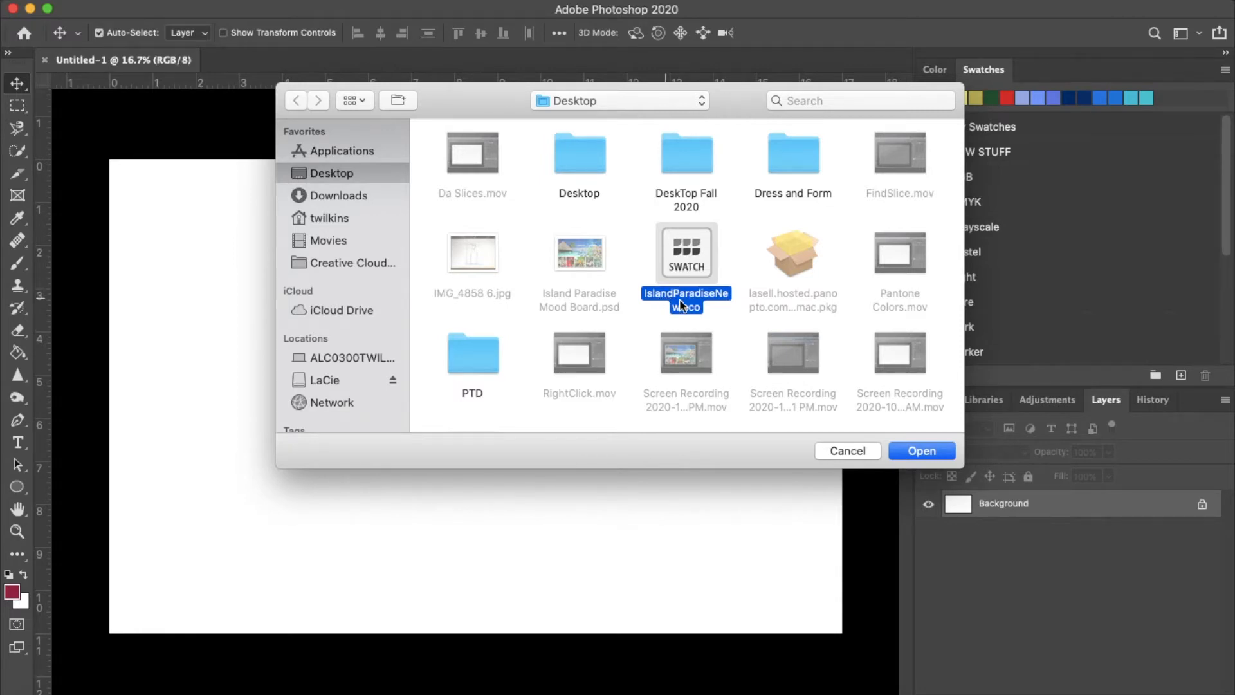
{"action": "left_click", "coordinate": [920, 451]}
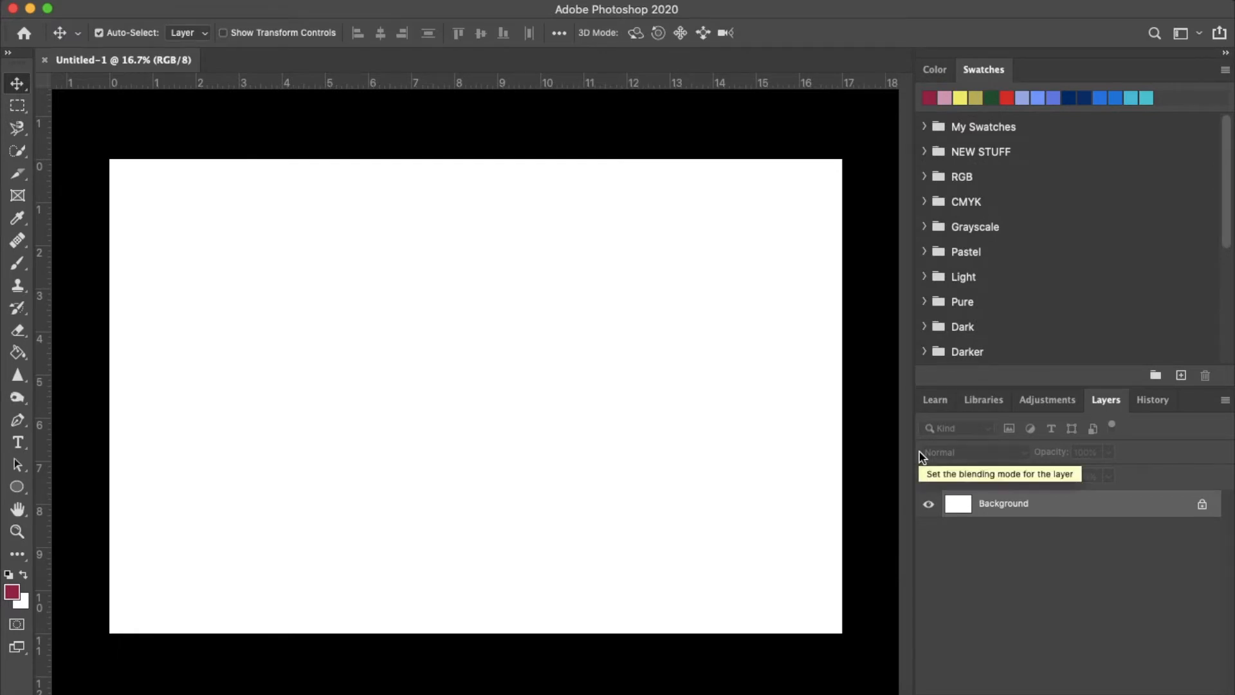
Move the first IslandParadiseNew swatch group directly below My Swatches and expand it to review its Pantone colors.
{"action": "scroll", "coordinate": [970, 307], "scroll_direction": "down", "scroll_amount": 5}
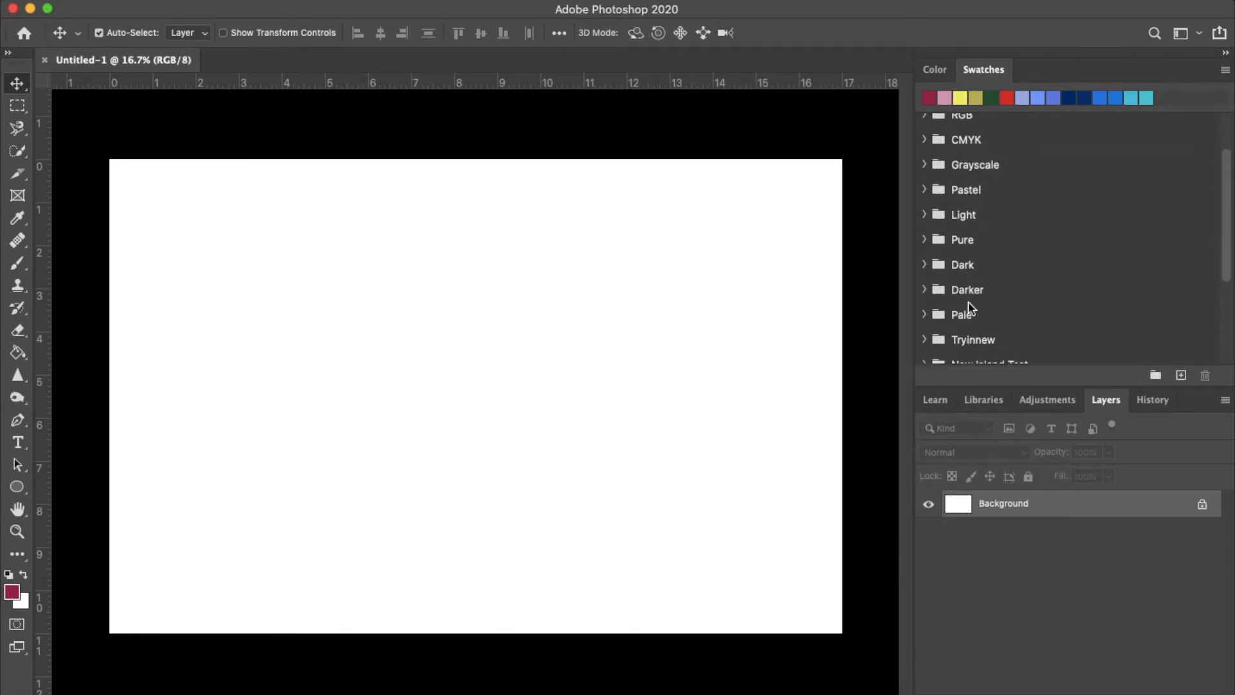
{"action": "scroll", "coordinate": [969, 308], "scroll_direction": "down", "scroll_amount": 3}
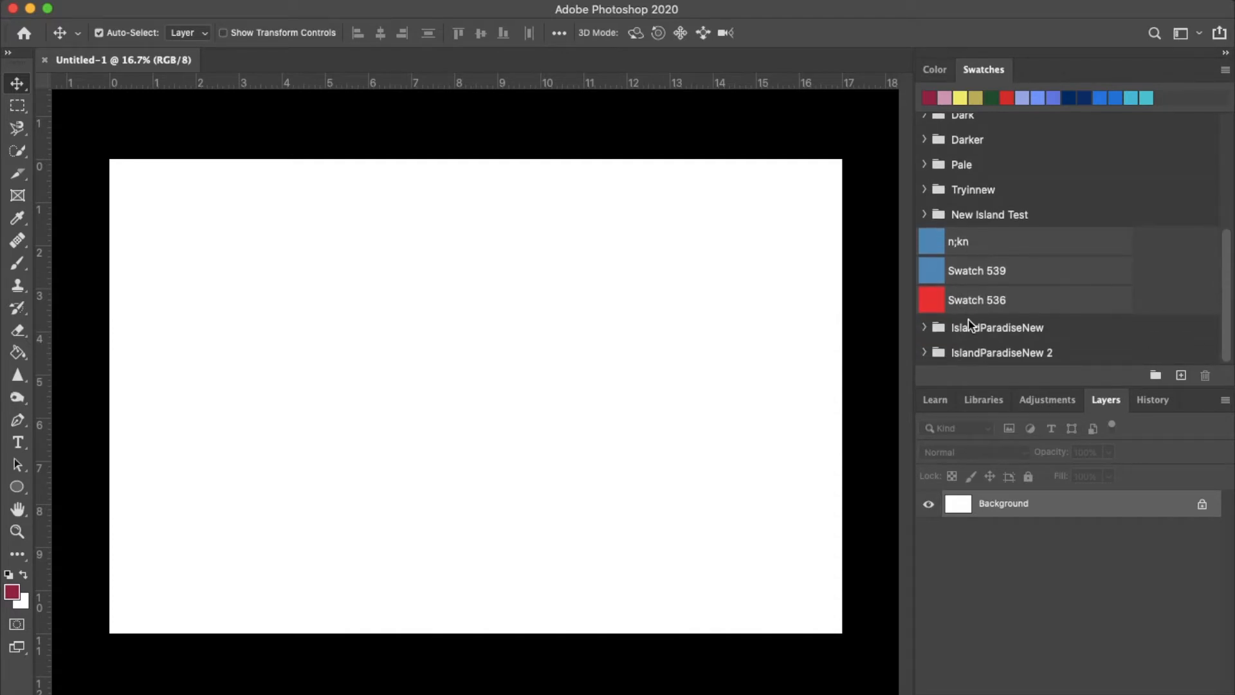
{"action": "left_click", "coordinate": [969, 329]}
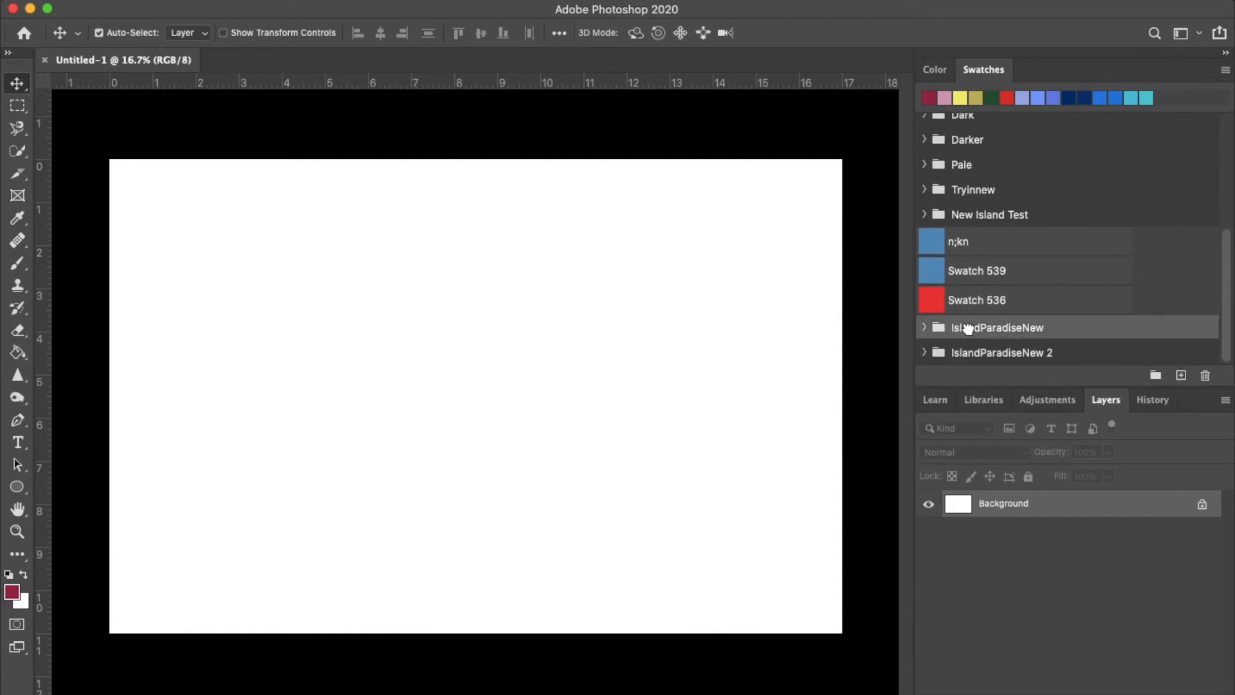
{"action": "left_click_drag", "start_coordinate": [968, 329], "coordinate": [923, 151]}
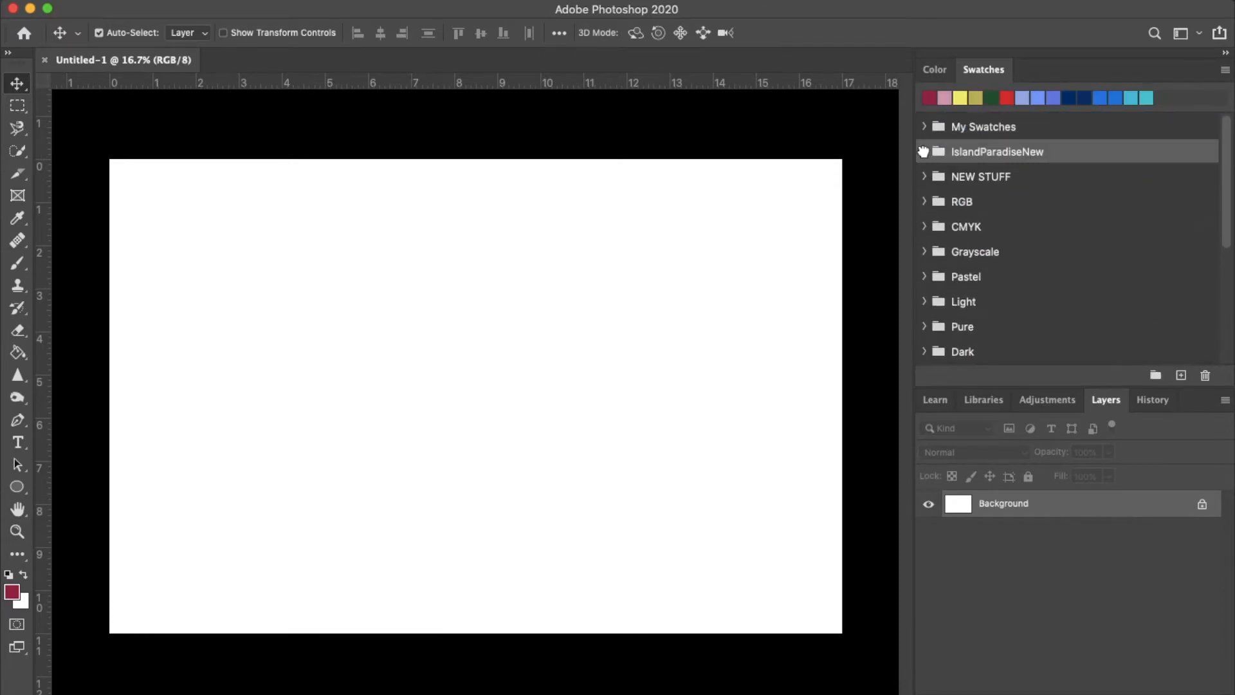
{"action": "left_click", "coordinate": [924, 151]}
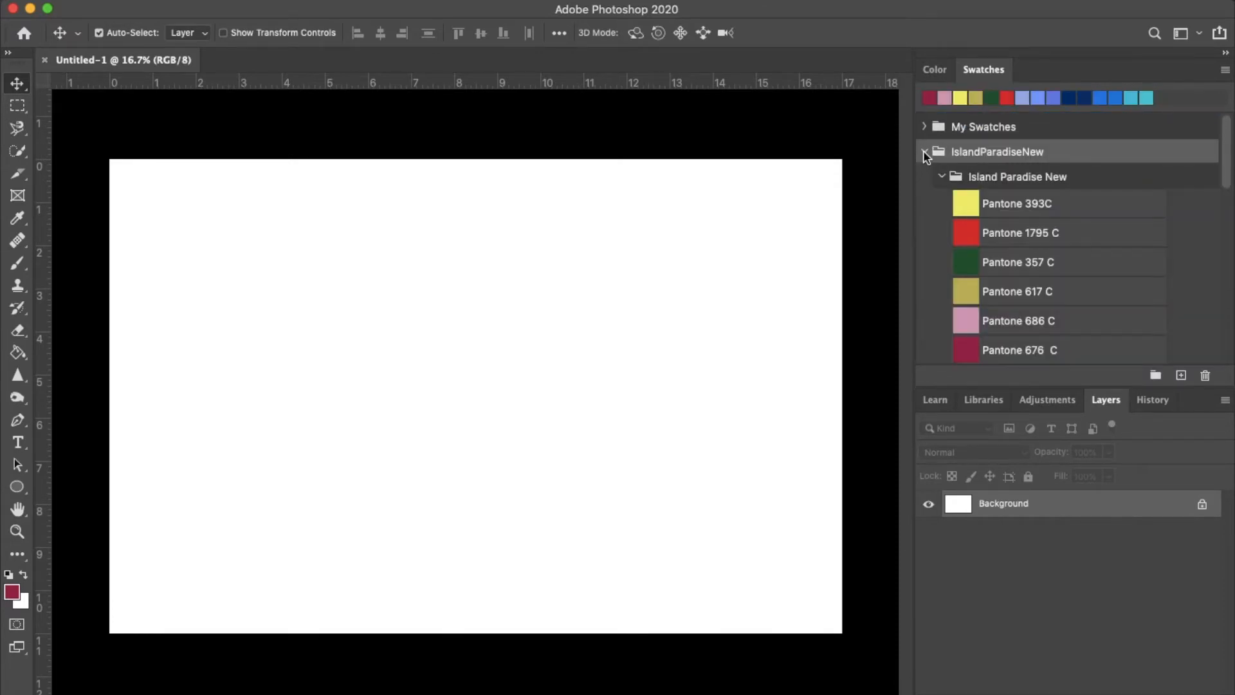
{"action": "scroll", "coordinate": [1048, 235], "scroll_direction": "down", "scroll_amount": 6}
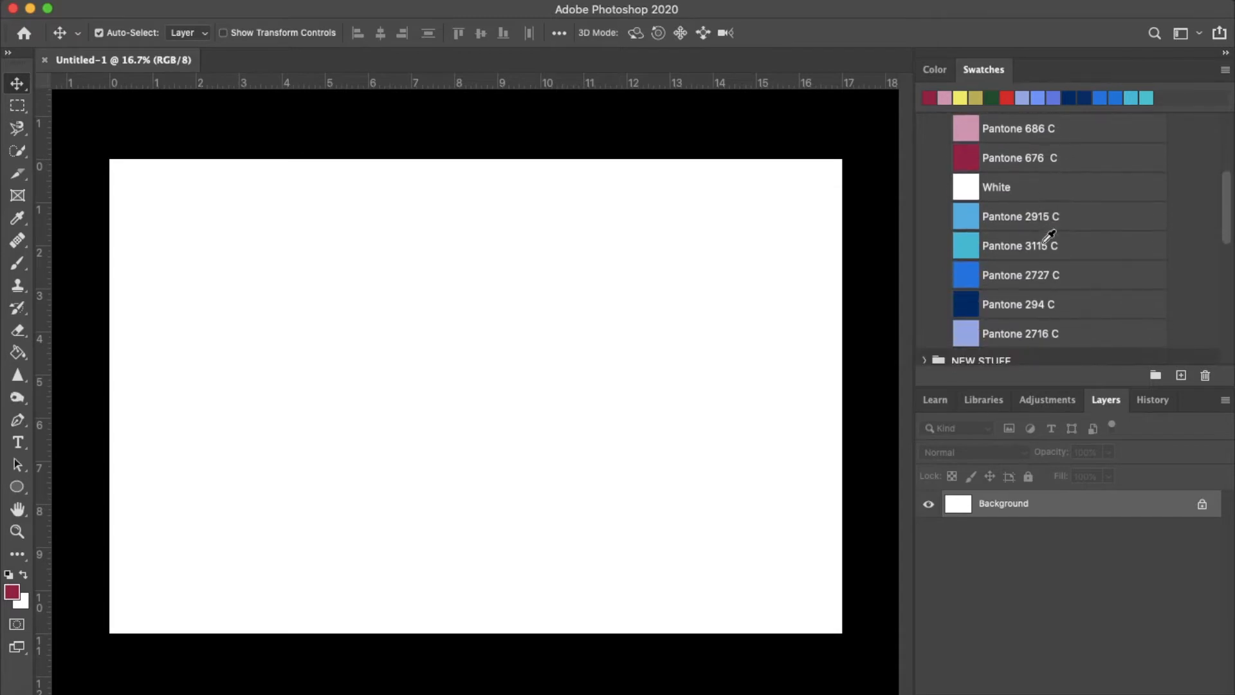
{"action": "scroll", "coordinate": [1049, 235], "scroll_direction": "up", "scroll_amount": 7}
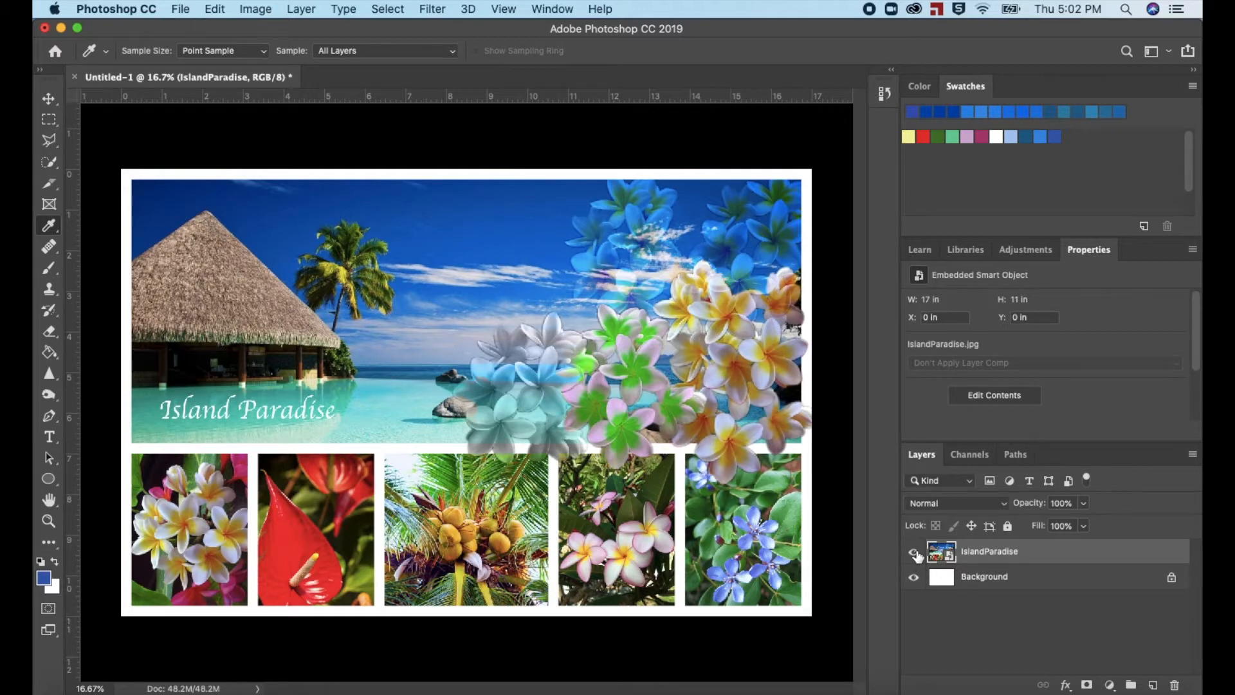
Hide the IslandParadise layer and convert the locked background into a regular layer named Background.
{"action": "left_click", "coordinate": [914, 553]}
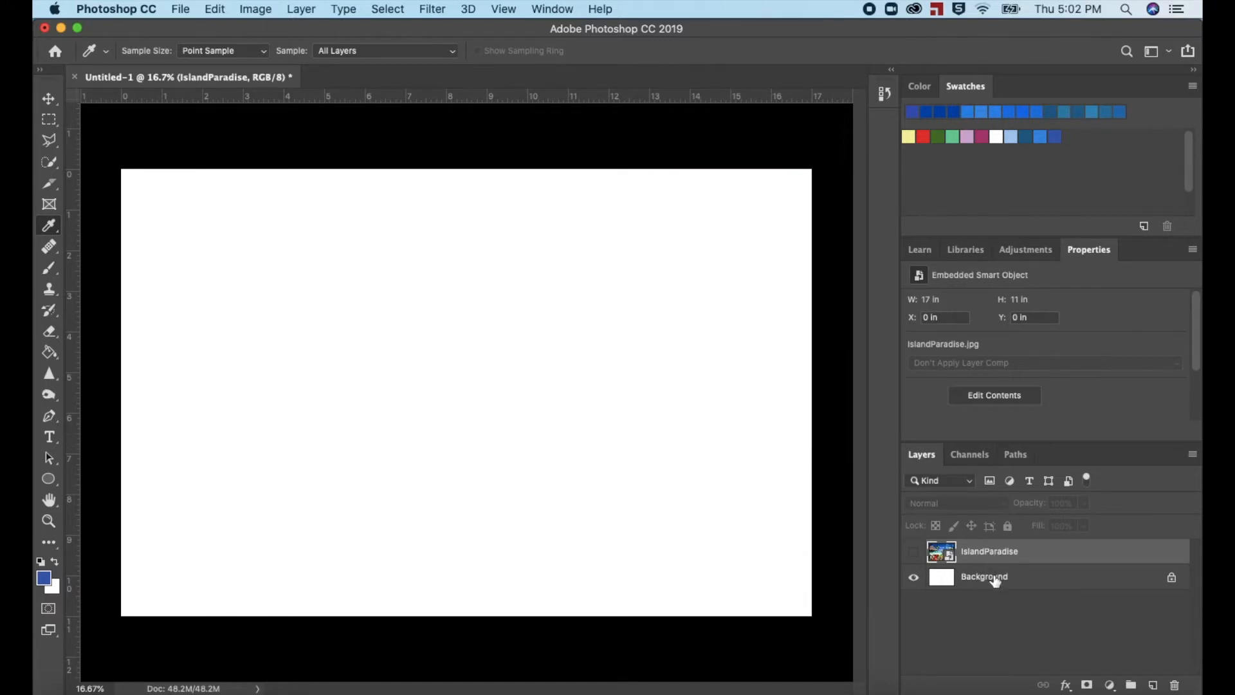
{"action": "left_click", "coordinate": [995, 578]}
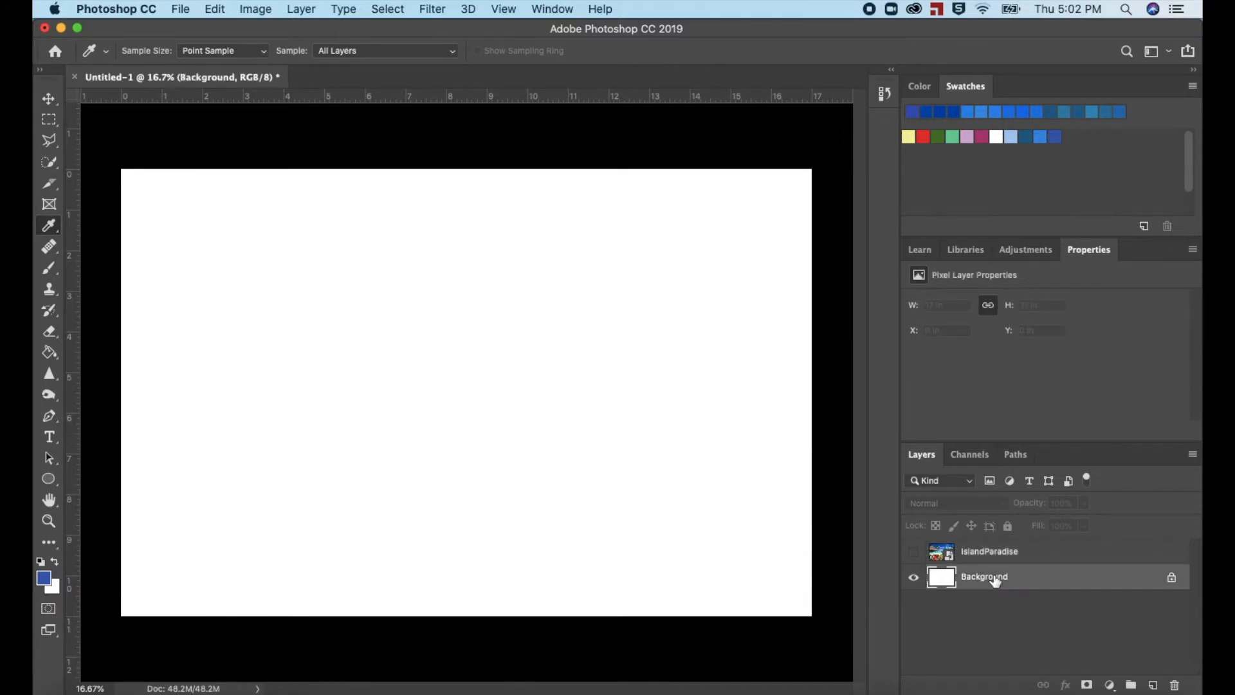
{"action": "double_click", "coordinate": [995, 578]}
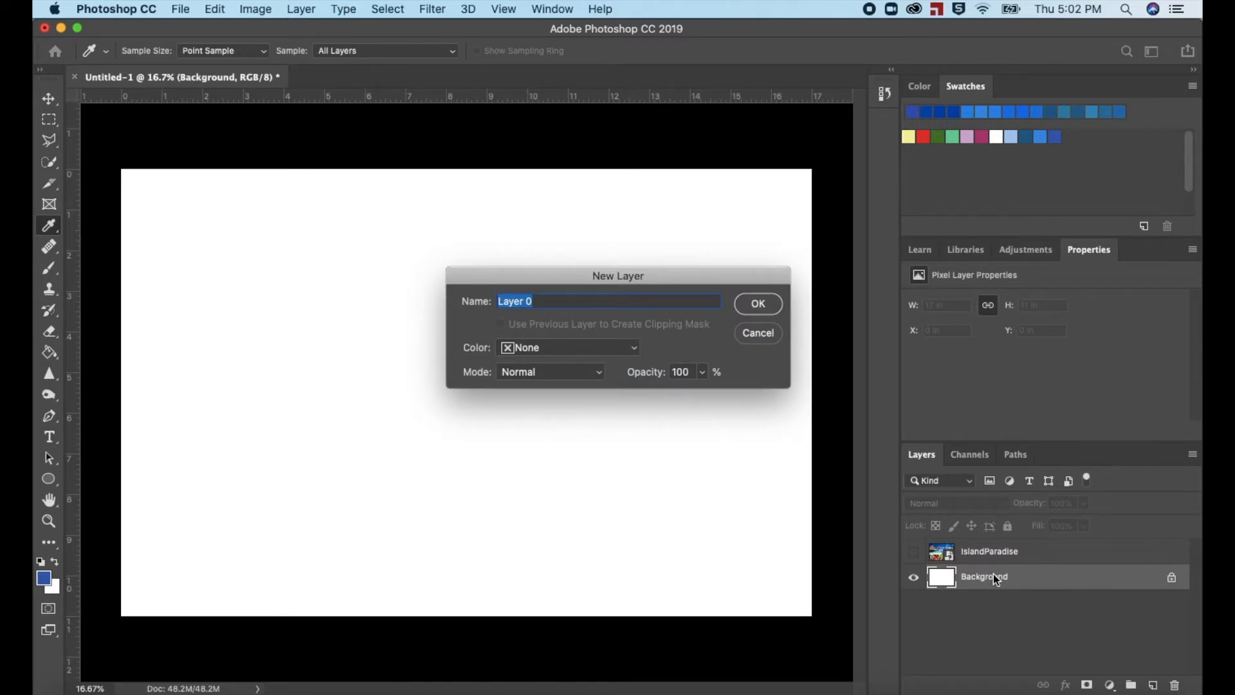
{"action": "type", "text": "Bra"}
{"action": "key", "text": "BackSpace"}
{"action": "key", "text": "BackSpace"}
{"action": "type", "text": "ackground"}
{"action": "left_click", "coordinate": [758, 305]}
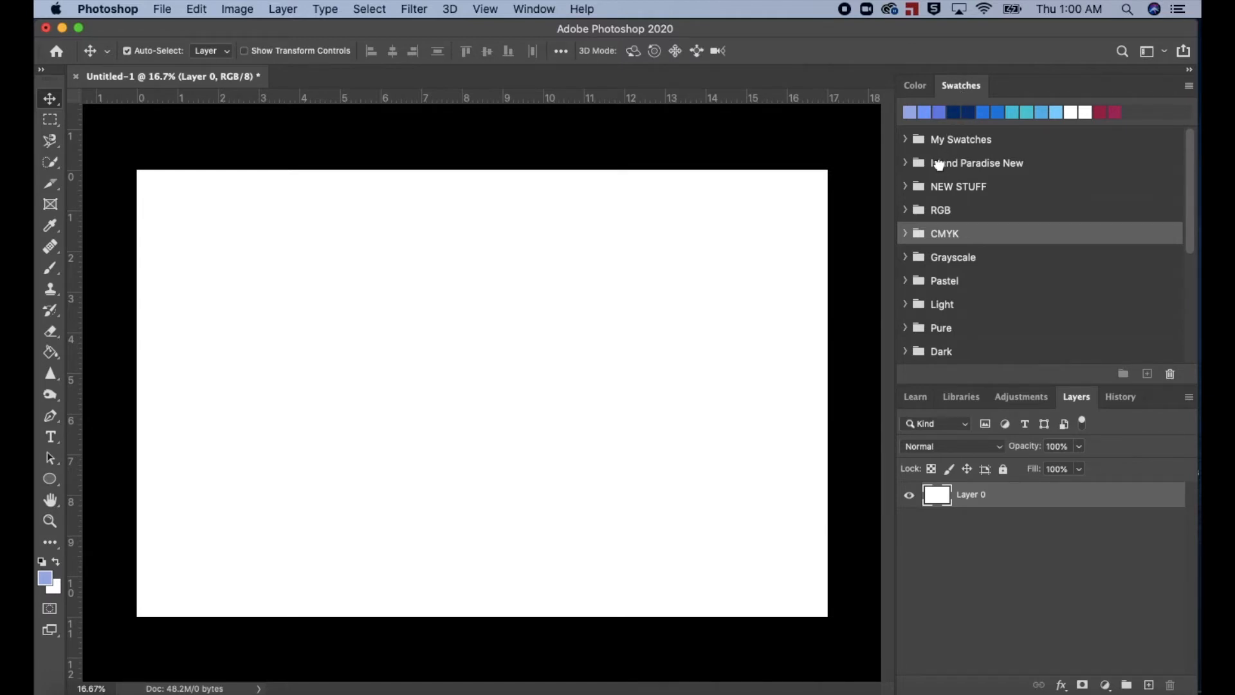
Try the Island Paradise New swatches from Pantone 393C through Pantone 676 C as foreground colors, and collapse the group.
{"action": "left_click", "coordinate": [939, 164]}
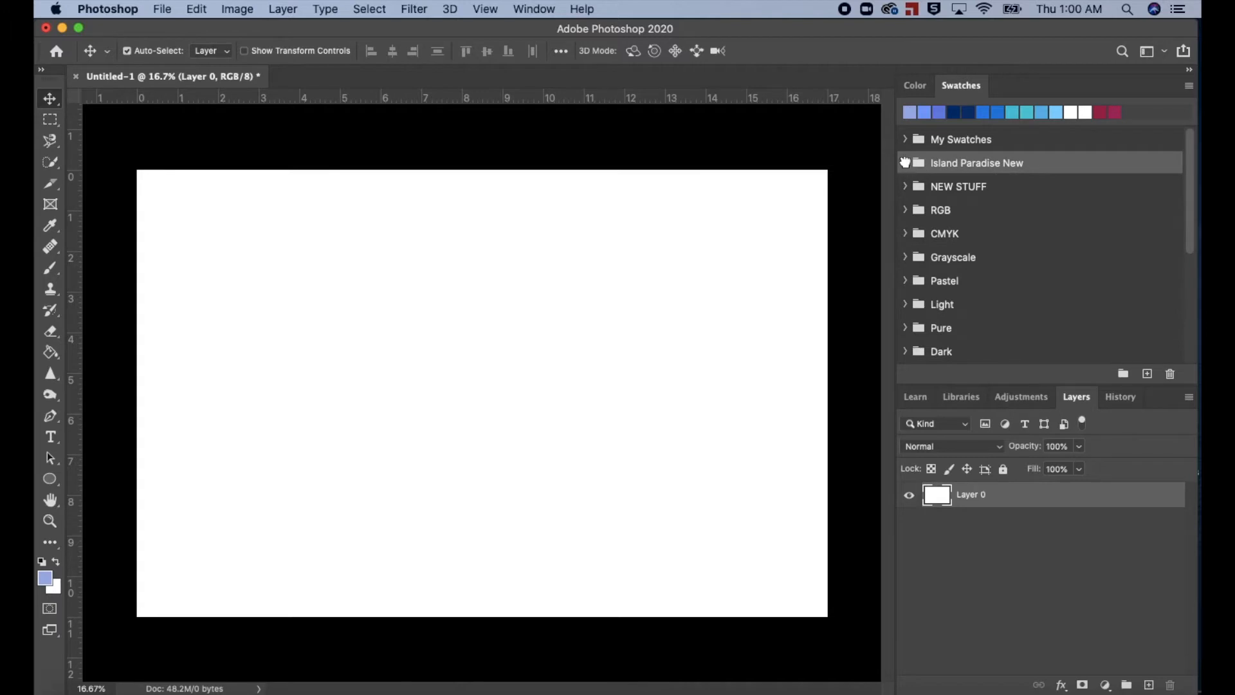
{"action": "left_click", "coordinate": [905, 163]}
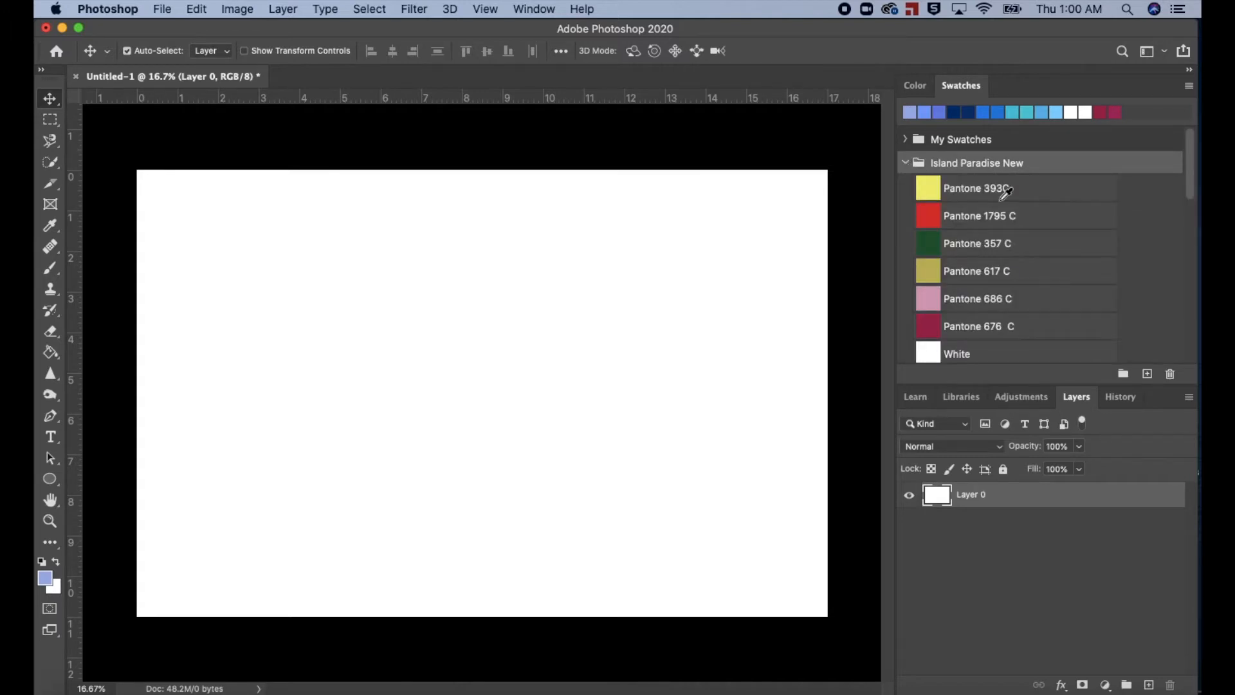
{"action": "left_click", "coordinate": [963, 188]}
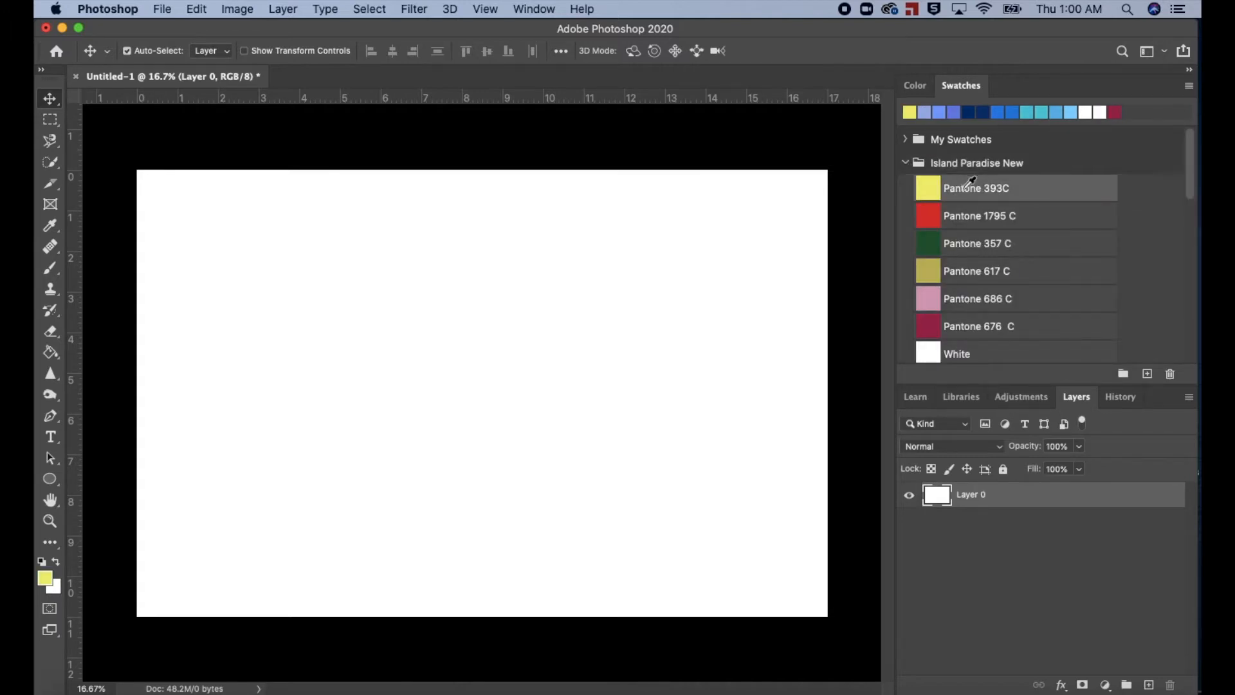
{"action": "left_click", "coordinate": [965, 216]}
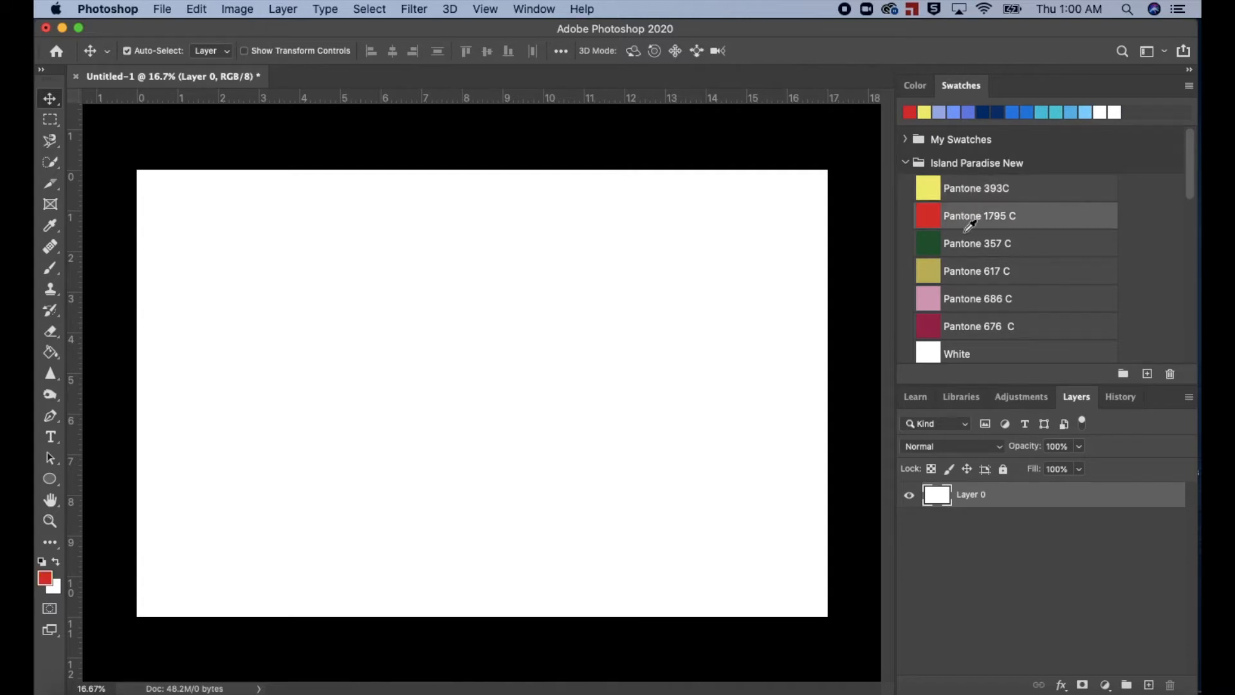
{"action": "left_click", "coordinate": [966, 242]}
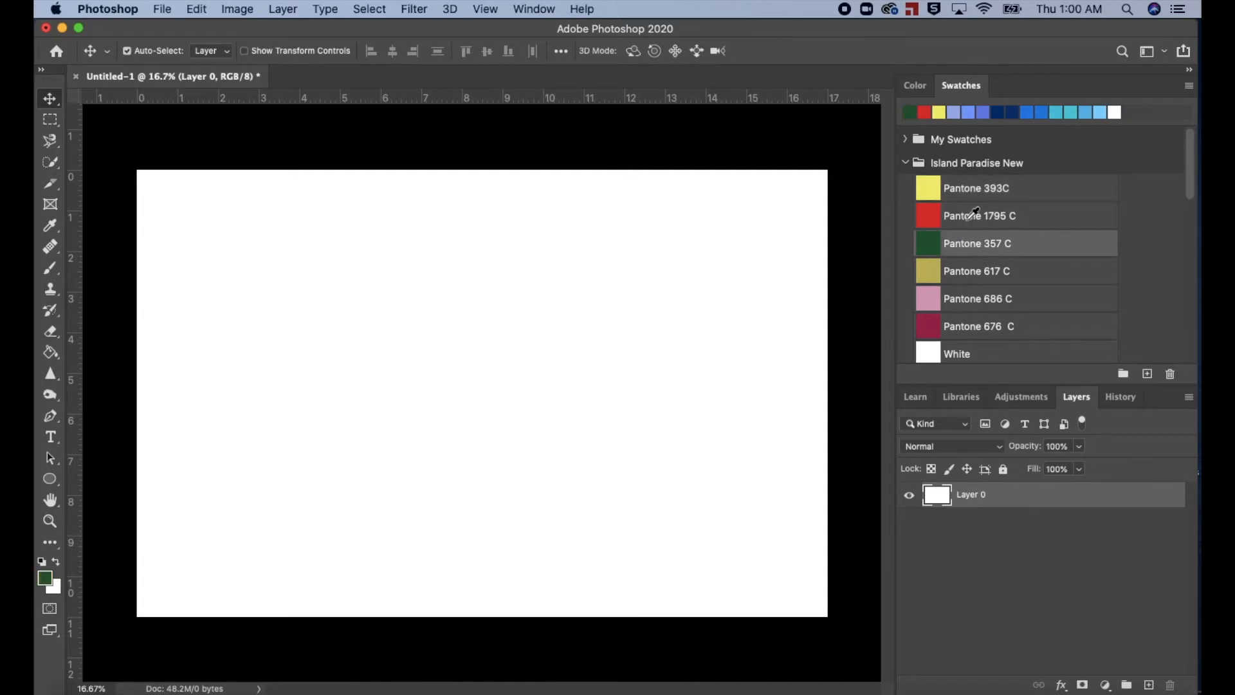
{"action": "left_click", "coordinate": [972, 271]}
{"action": "left_click", "coordinate": [973, 188]}
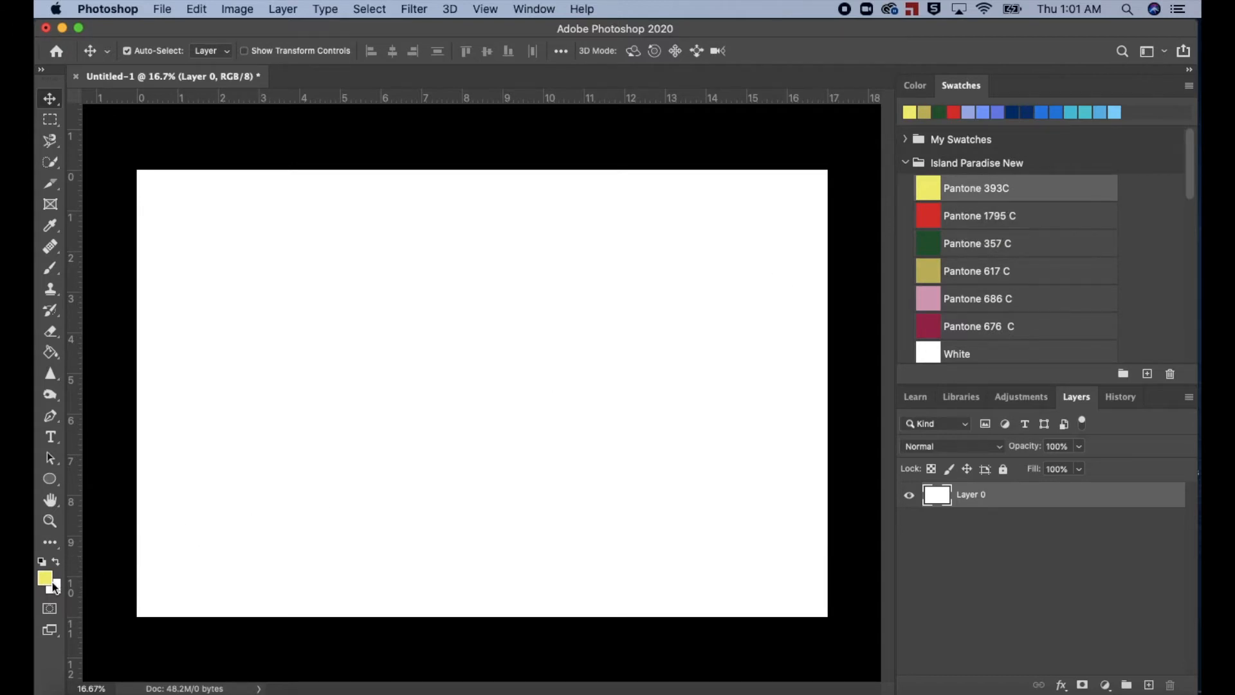
{"action": "left_click", "coordinate": [963, 307]}
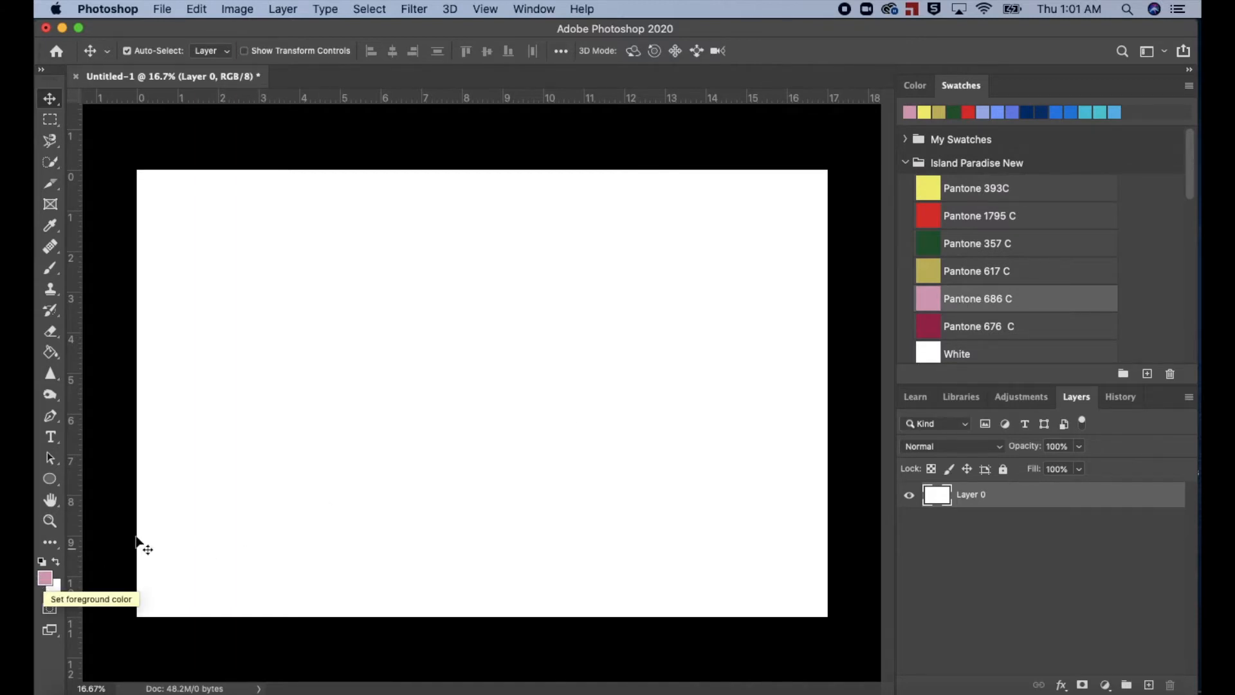
{"action": "left_click", "coordinate": [955, 329]}
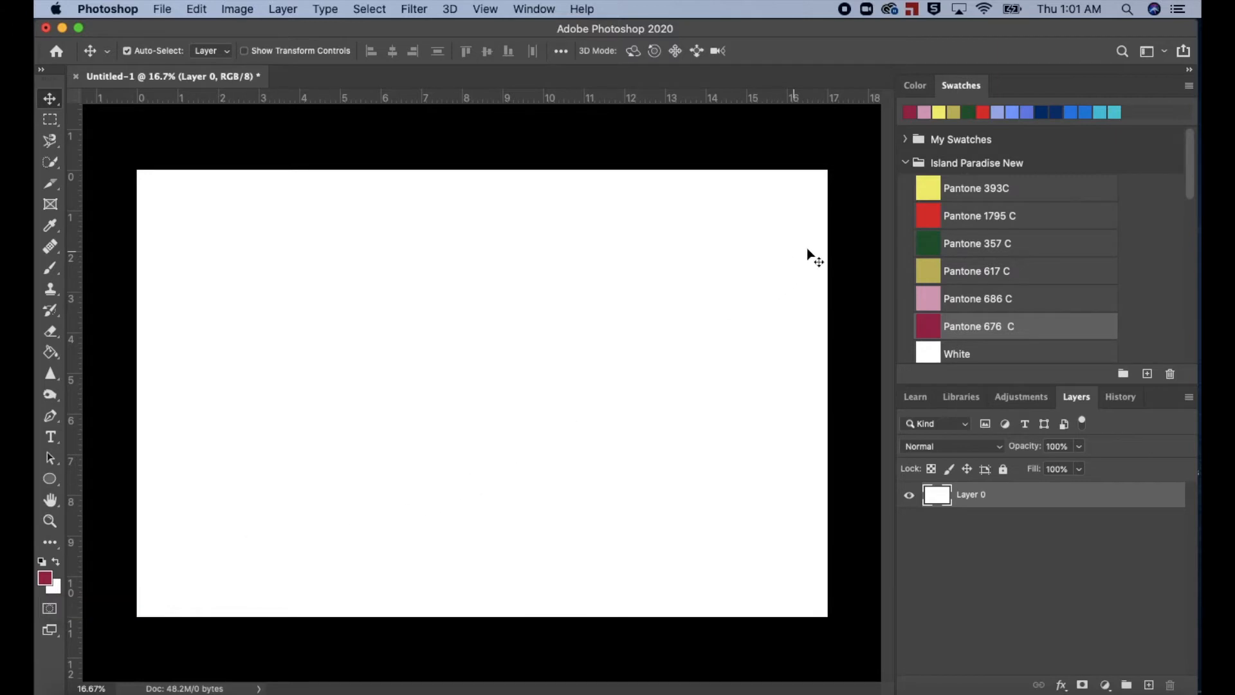
{"action": "left_click", "coordinate": [906, 163]}
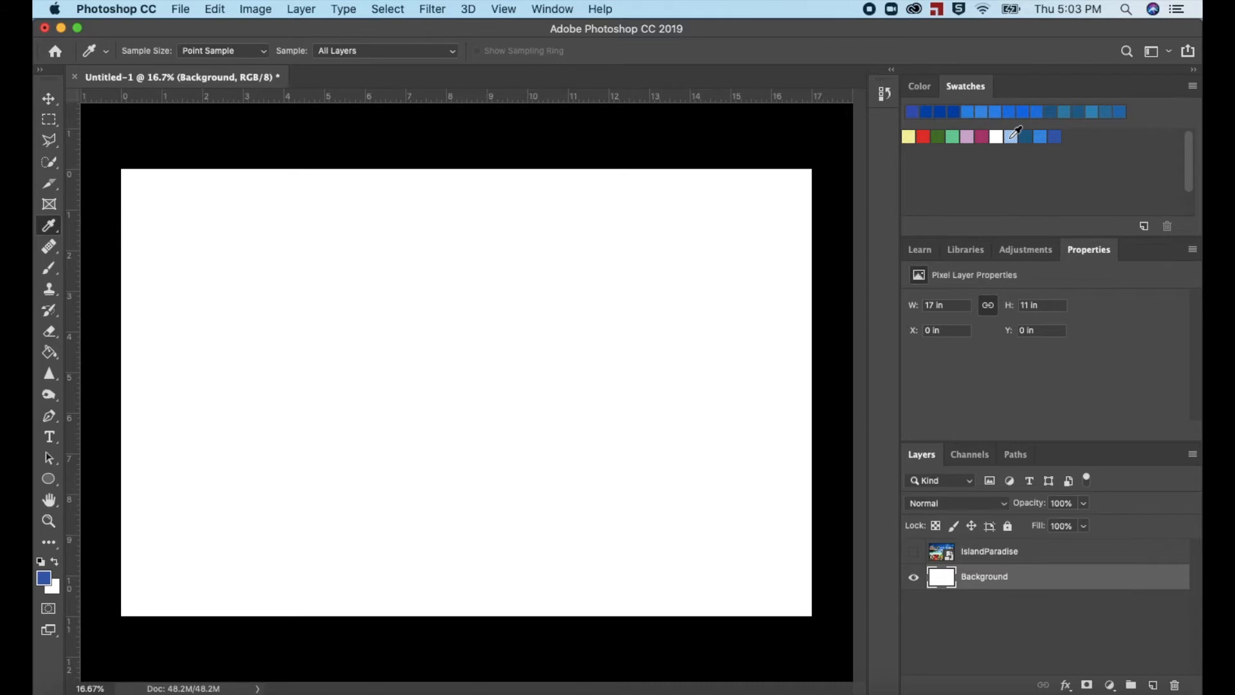
Set the foreground color to pale aqua ccf0f0, starting from the light blue swatch and shifting its hue to 179°.
{"action": "left_click", "coordinate": [1011, 136]}
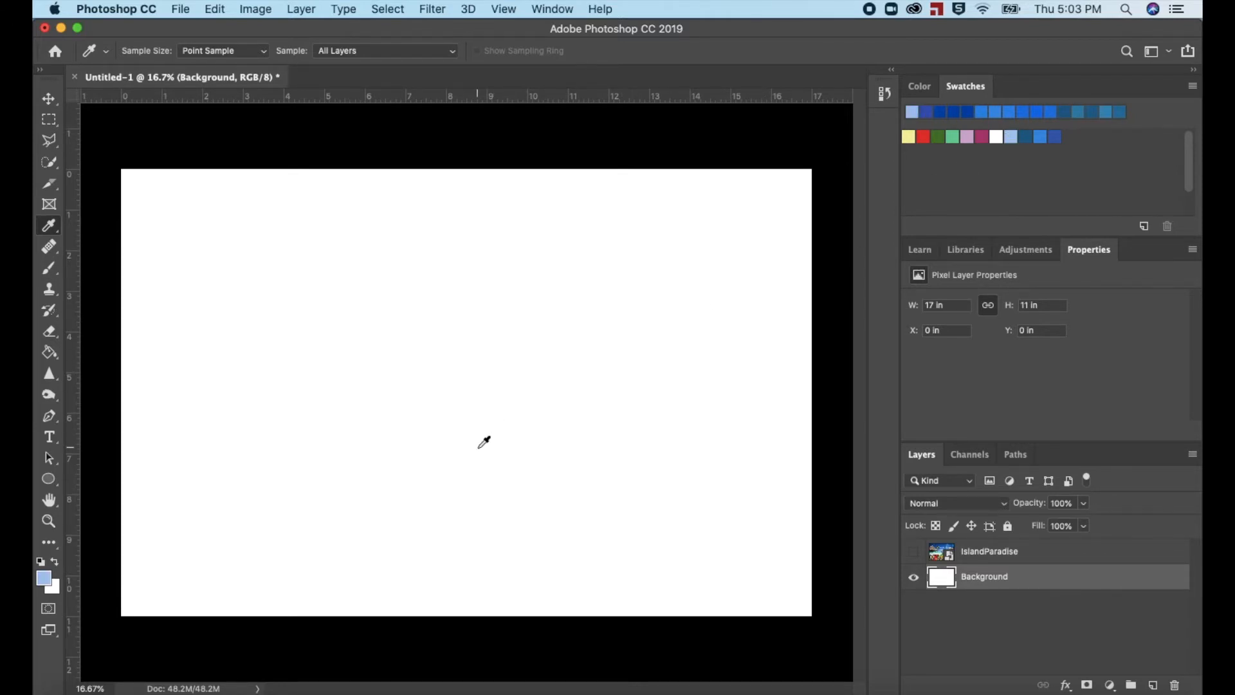
{"action": "left_click", "coordinate": [45, 577]}
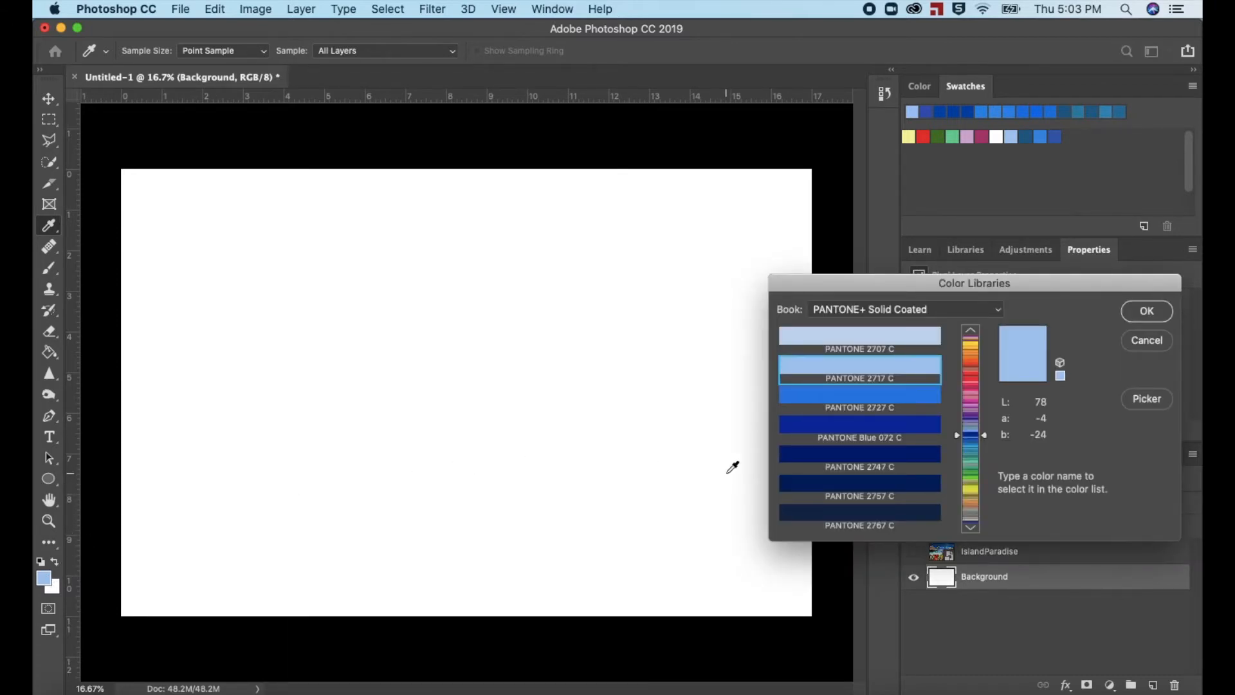
{"action": "left_click", "coordinate": [1152, 398]}
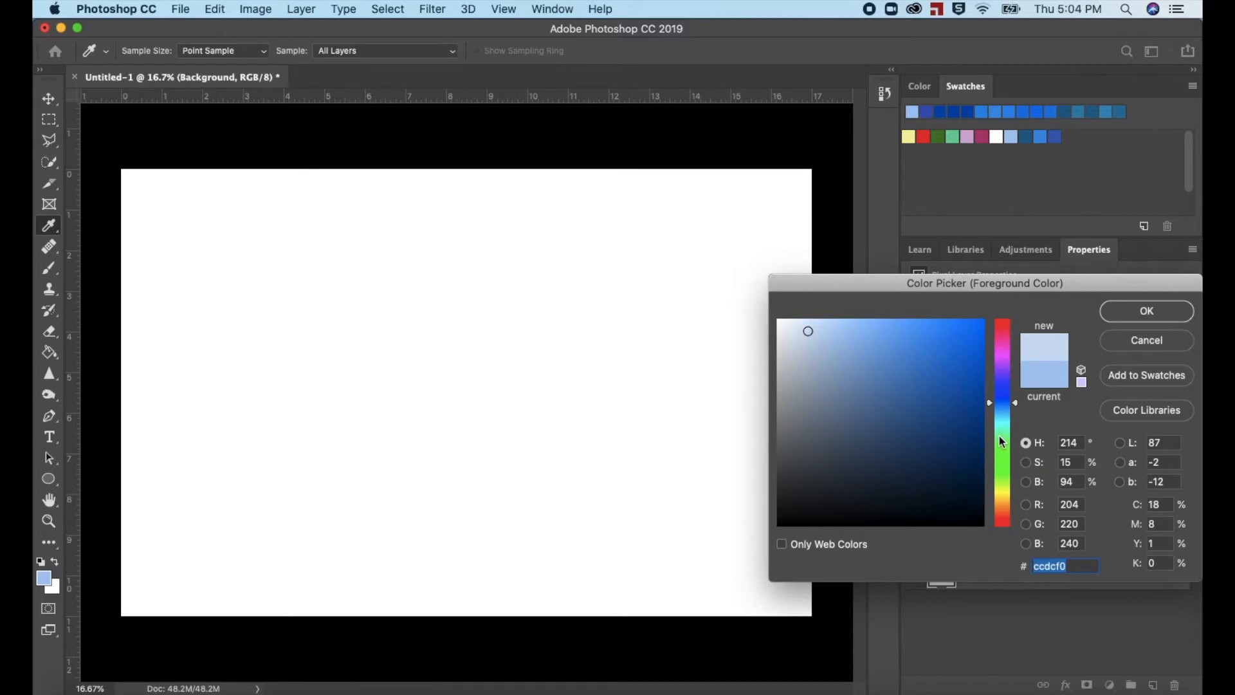
{"action": "left_click_drag", "start_coordinate": [1015, 408], "coordinate": [1016, 421]}
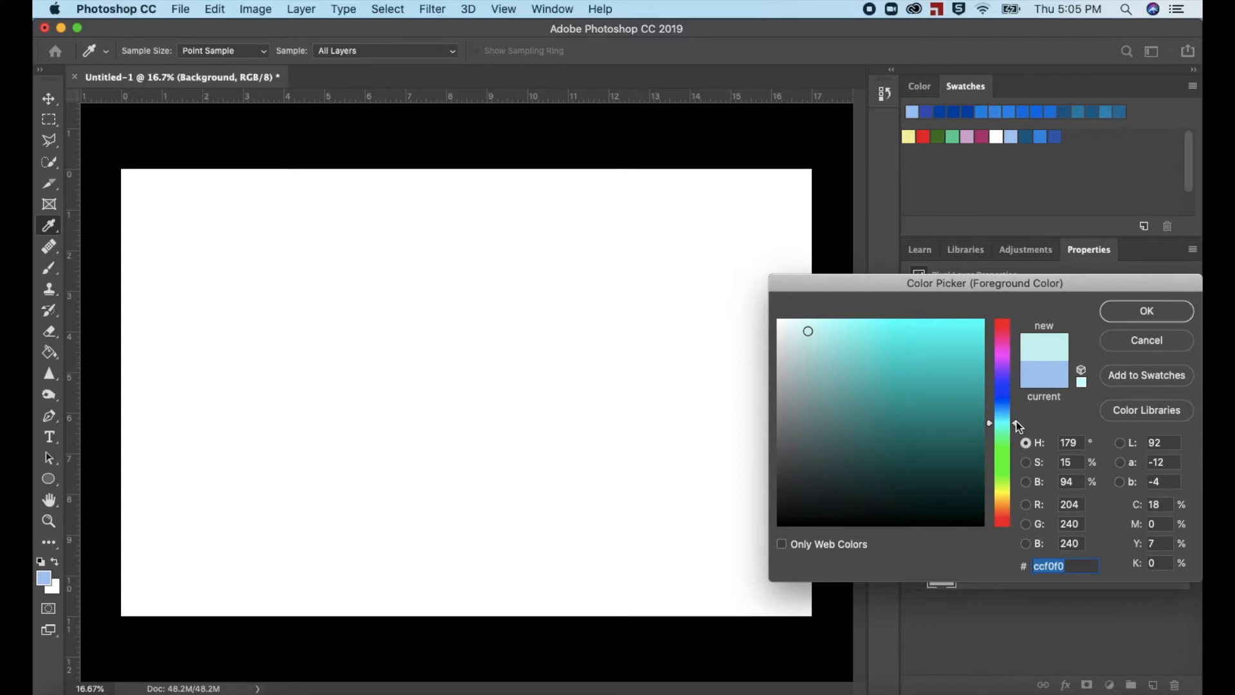
{"action": "left_click", "coordinate": [1139, 313]}
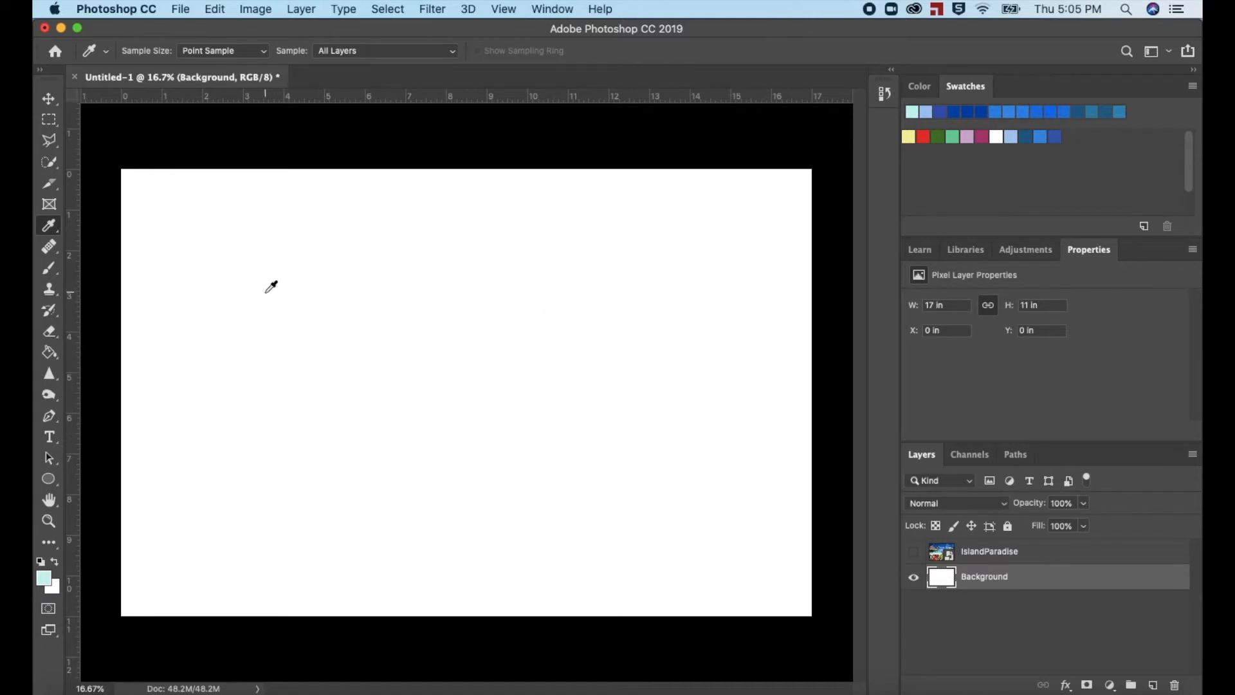
Fill the Background layer with the pale aqua foreground color using the Paint Bucket, and lock the layer completely.
{"action": "left_click", "coordinate": [50, 360]}
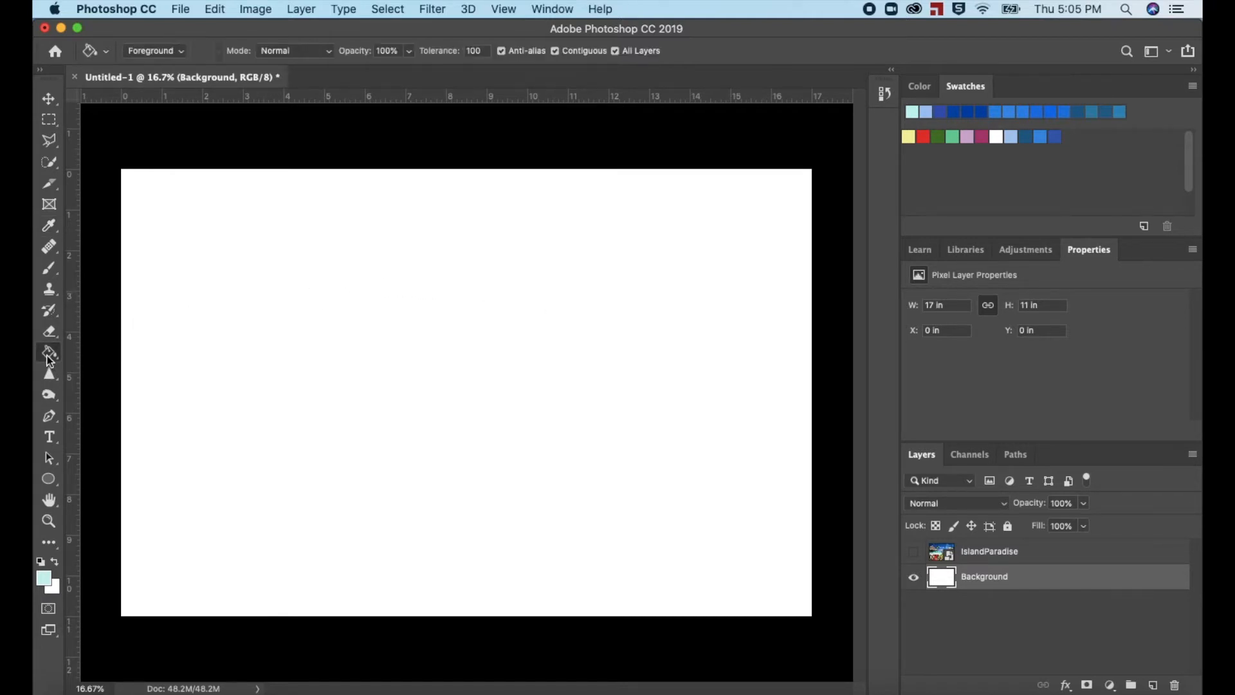
{"action": "left_click", "coordinate": [236, 290]}
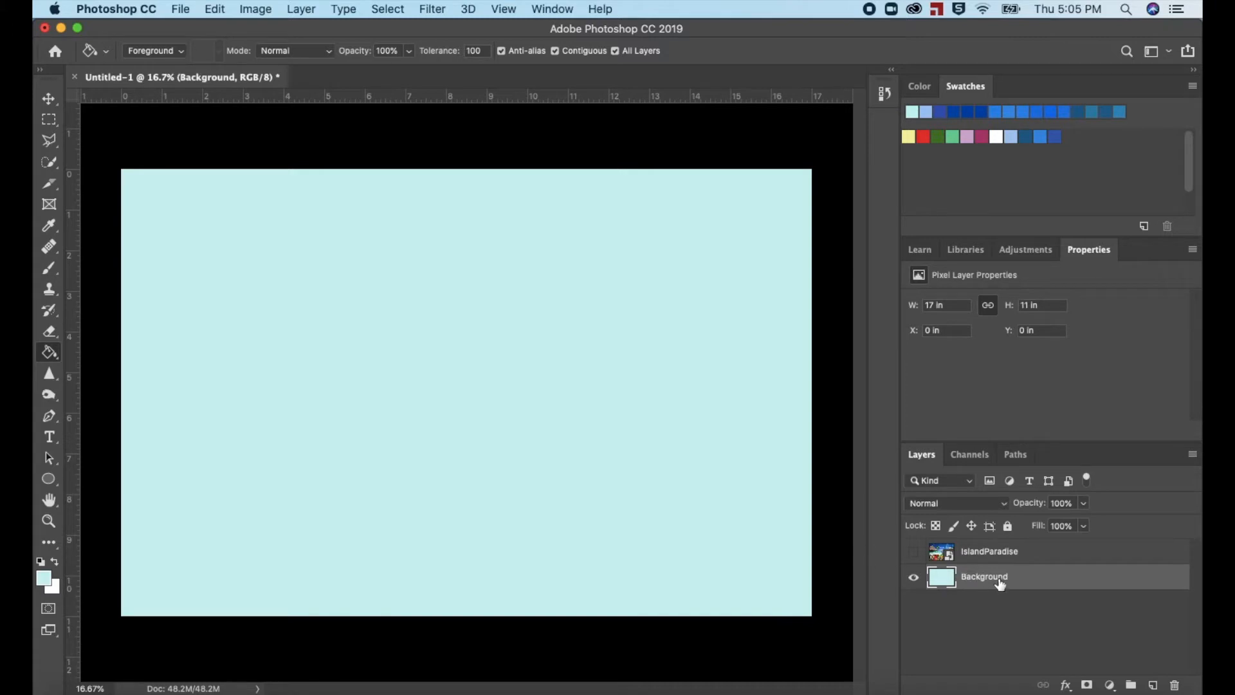
{"action": "left_click", "coordinate": [1008, 526]}
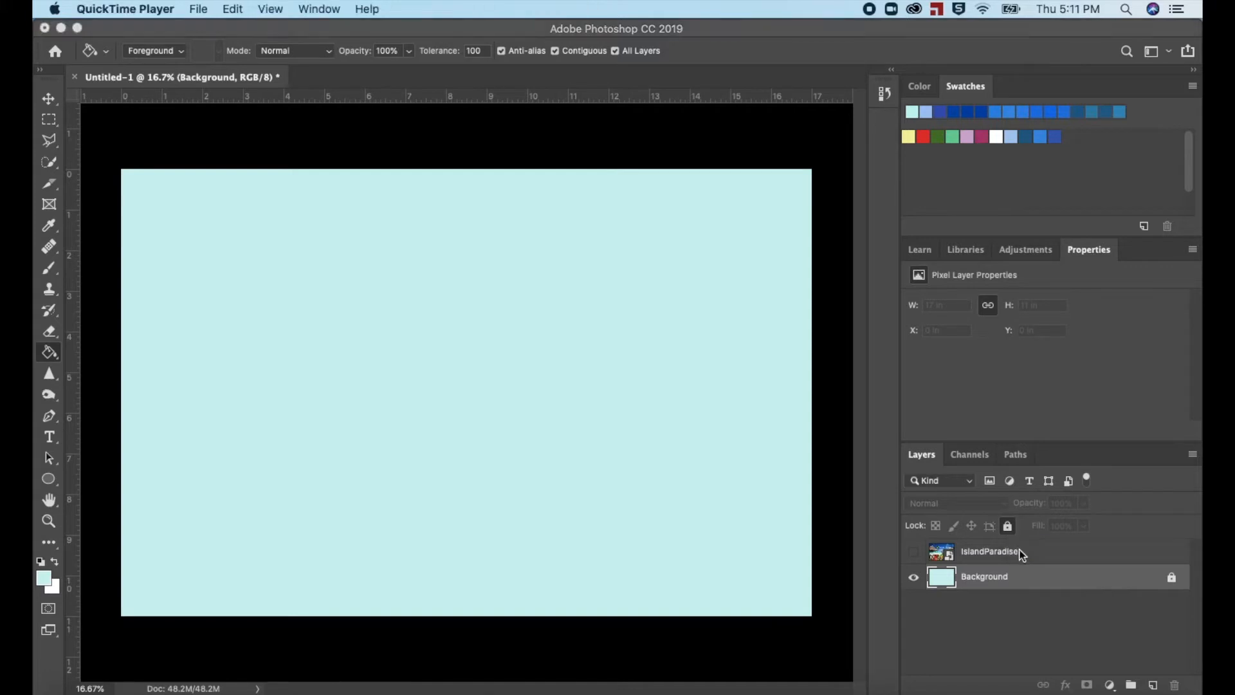
Show the IslandParadise layer again and make it active with the Move tool.
{"action": "left_click", "coordinate": [1021, 554]}
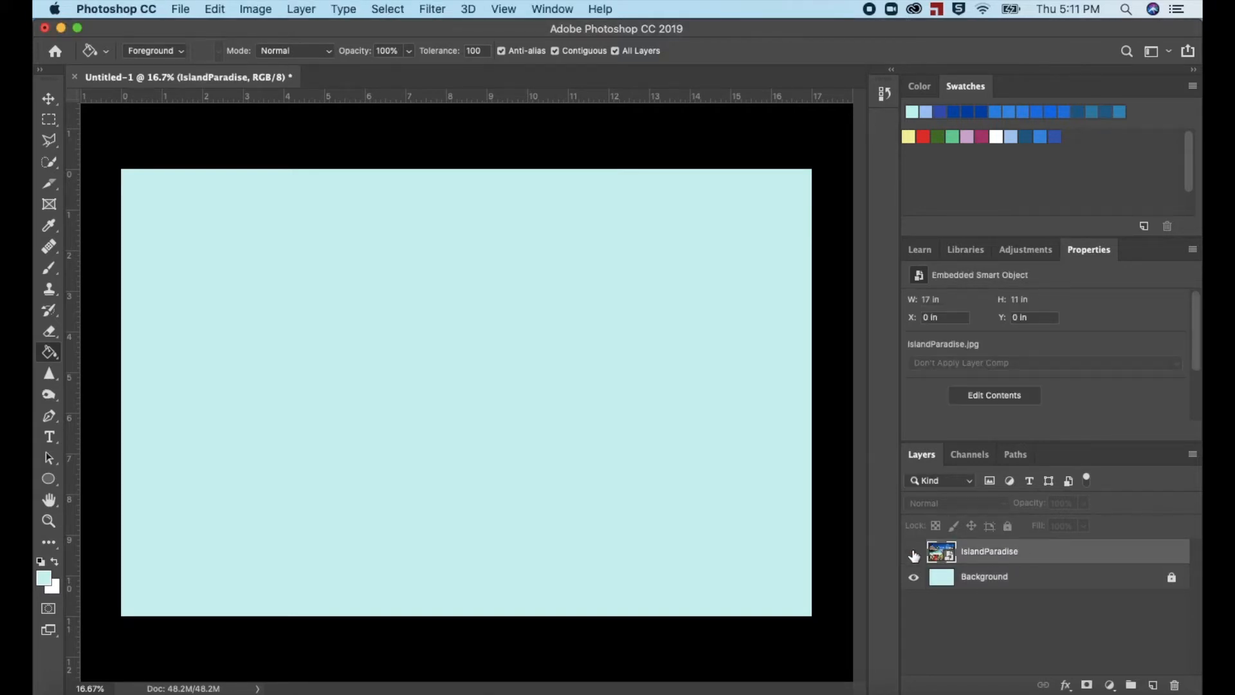
{"action": "left_click", "coordinate": [913, 552]}
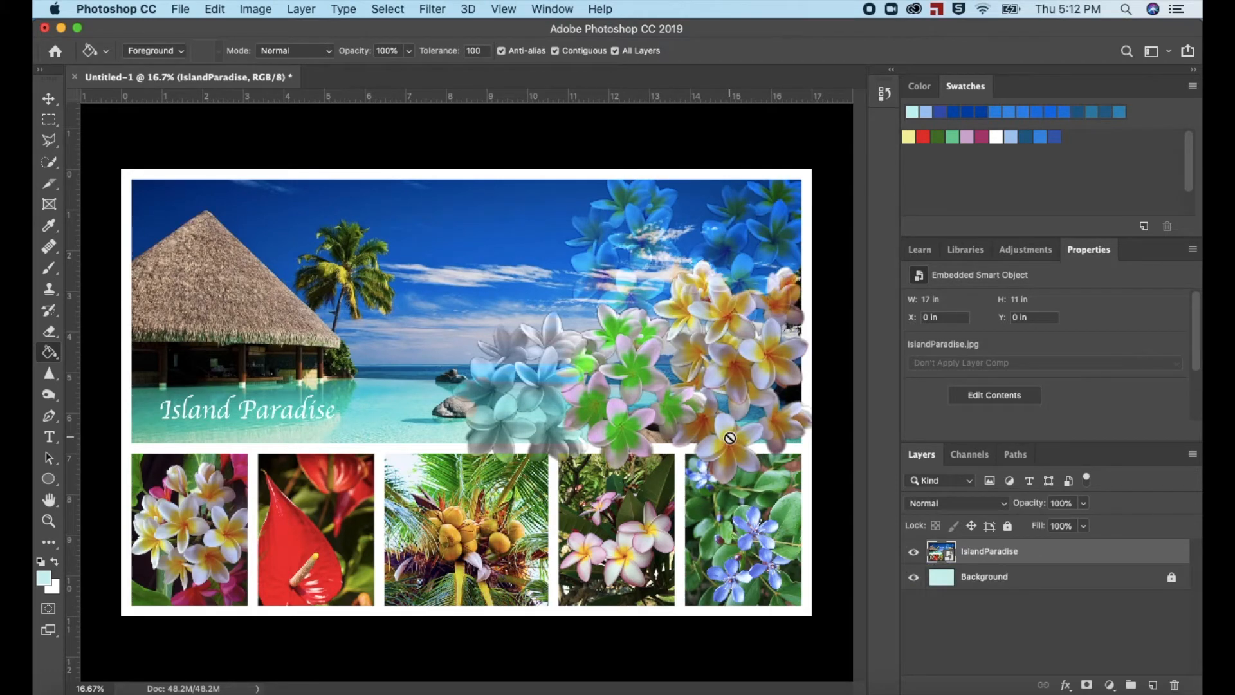
{"action": "key", "text": "v"}
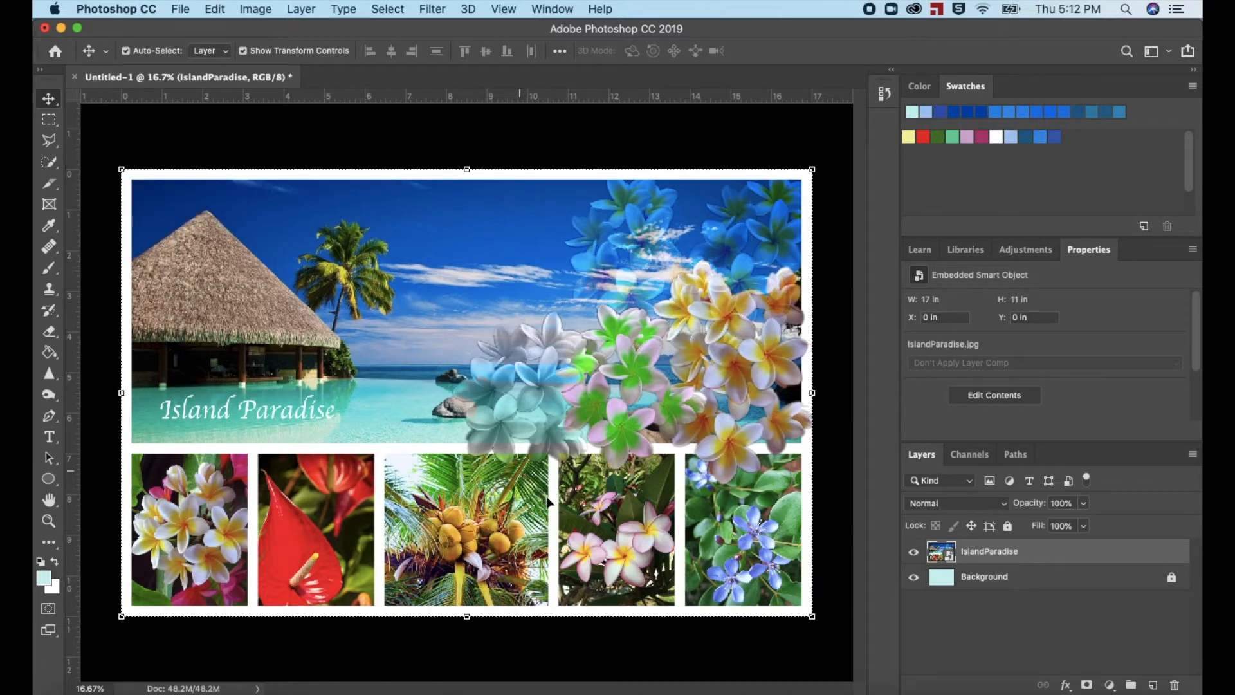
Scale the IslandParadise layer proportionally to about 43.7%, keeping its upper-left corner fixed, and apply the transform.
{"action": "left_click_drag", "start_coordinate": [814, 618], "coordinate": [425, 367]}
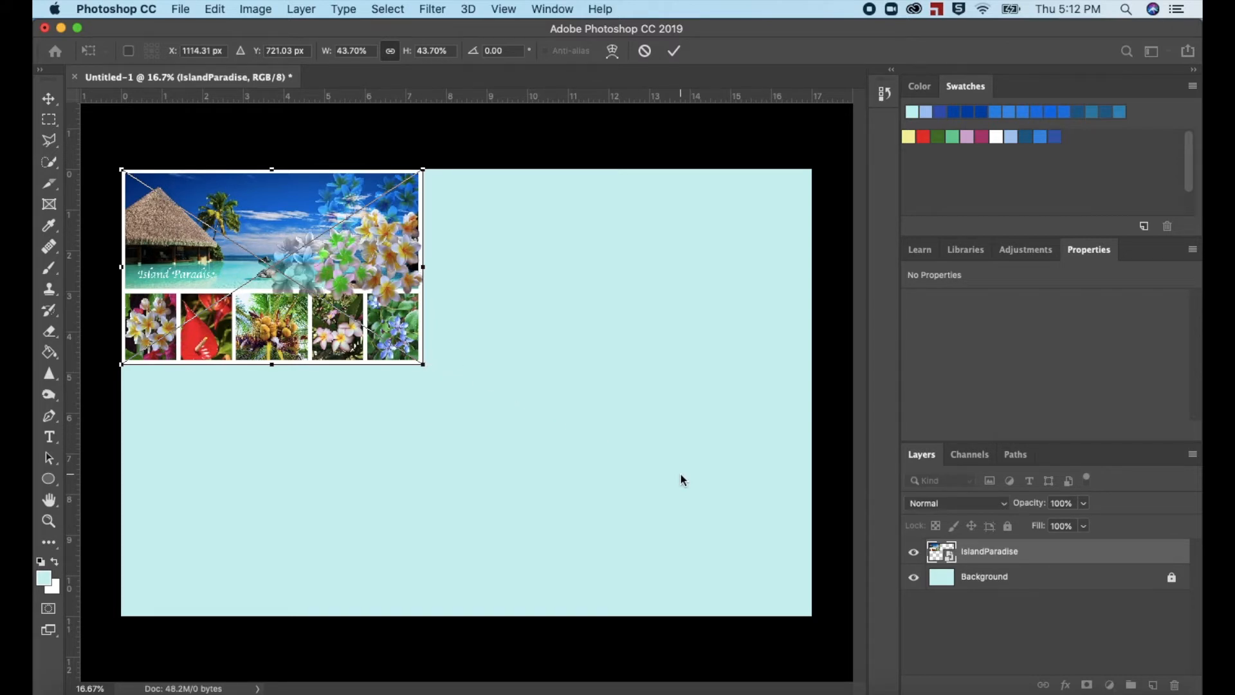
{"action": "key", "text": "Return"}
{"action": "left_click", "coordinate": [681, 474]}
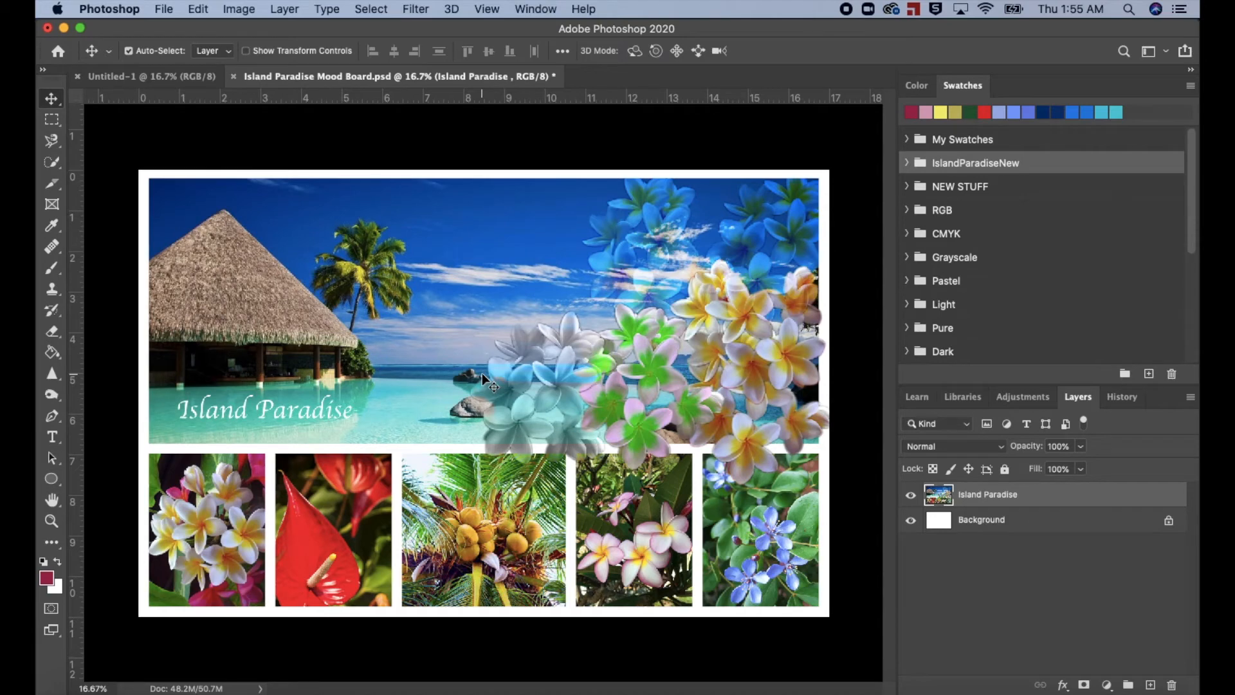
Scale the Island Paradise layer in the mood board file to about 94% with Free Transform and apply it.
{"action": "left_click", "coordinate": [198, 10]}
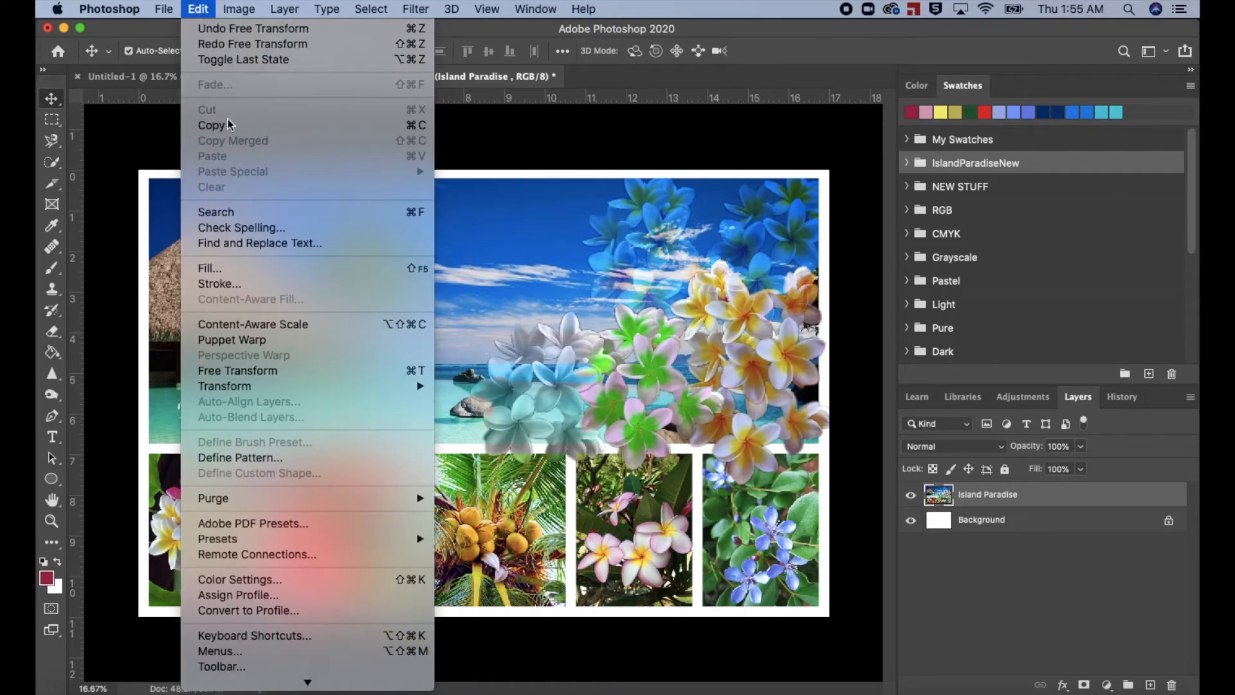
{"action": "left_click", "coordinate": [264, 375]}
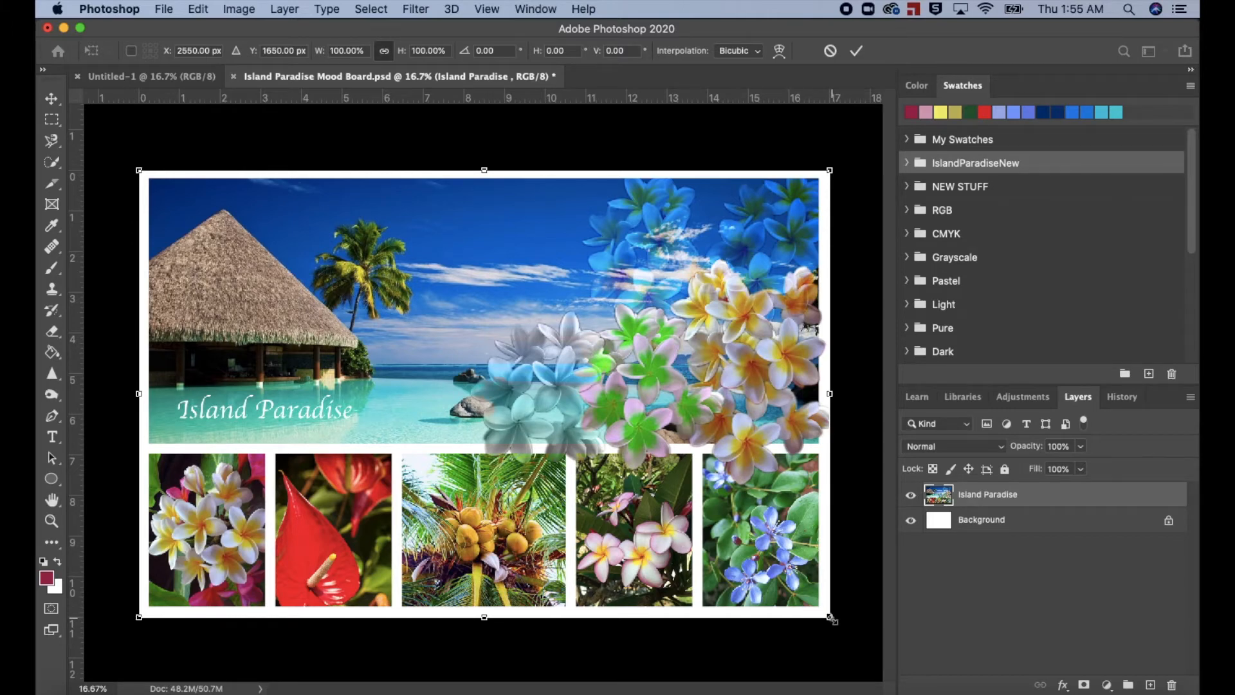
{"action": "left_click_drag", "start_coordinate": [833, 620], "coordinate": [801, 575]}
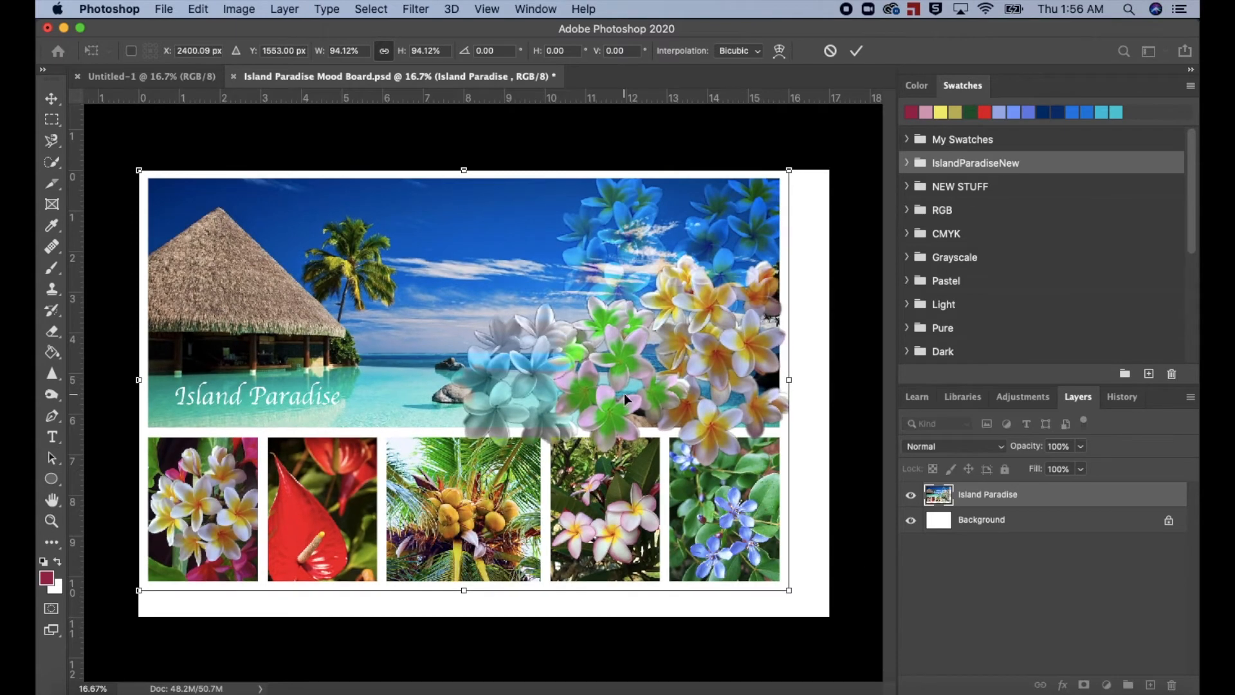
{"action": "key", "text": "Return"}
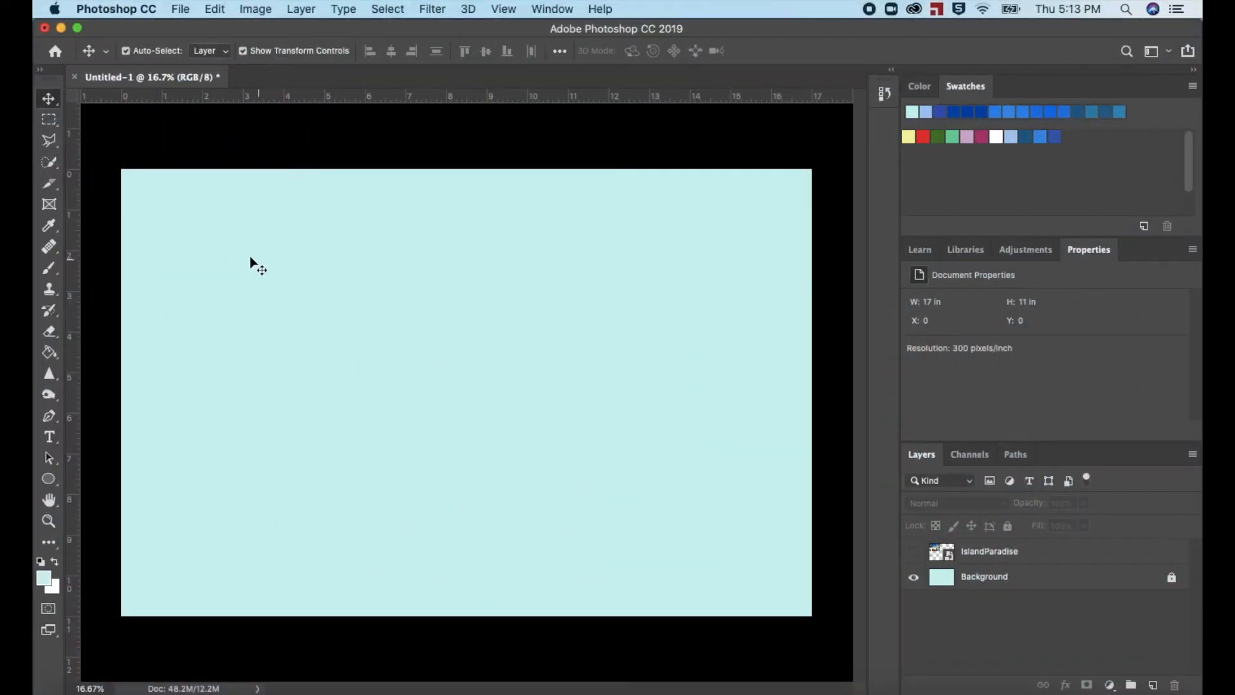
Divide the aqua canvas with the Slice Tool into 5 evenly spaced slices down and 7 across.
{"action": "left_click", "coordinate": [51, 189]}
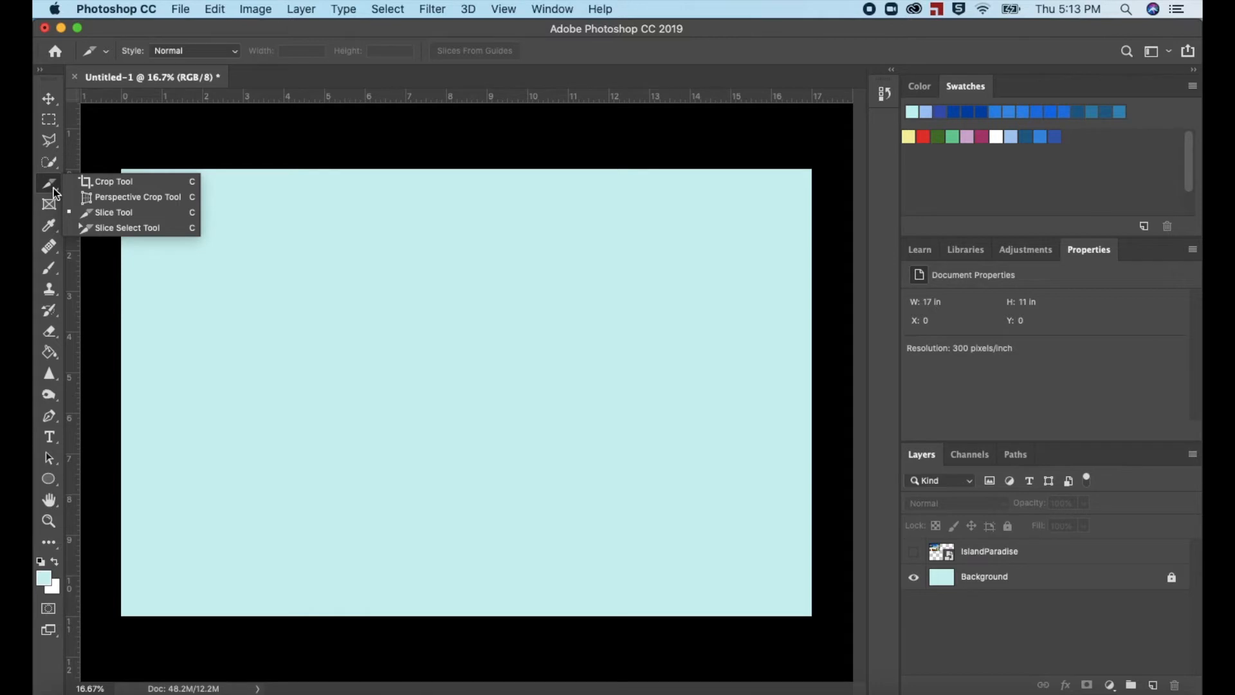
{"action": "left_click", "coordinate": [109, 215]}
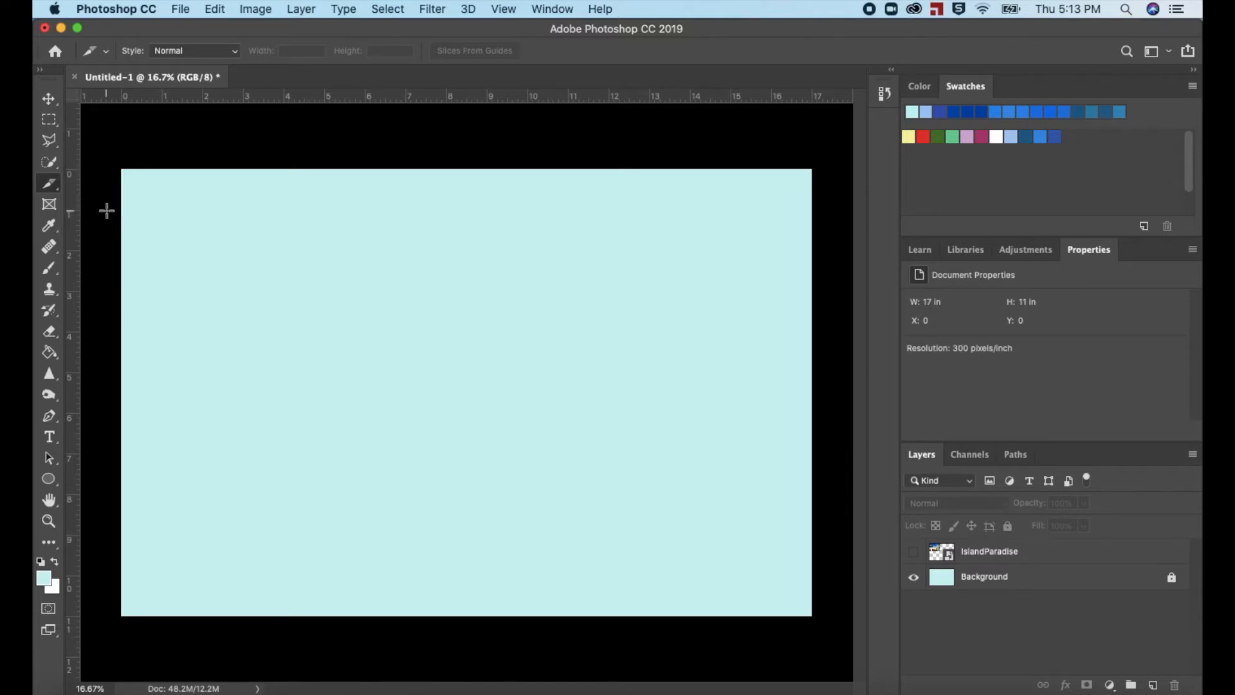
{"action": "right_click", "coordinate": [305, 279]}
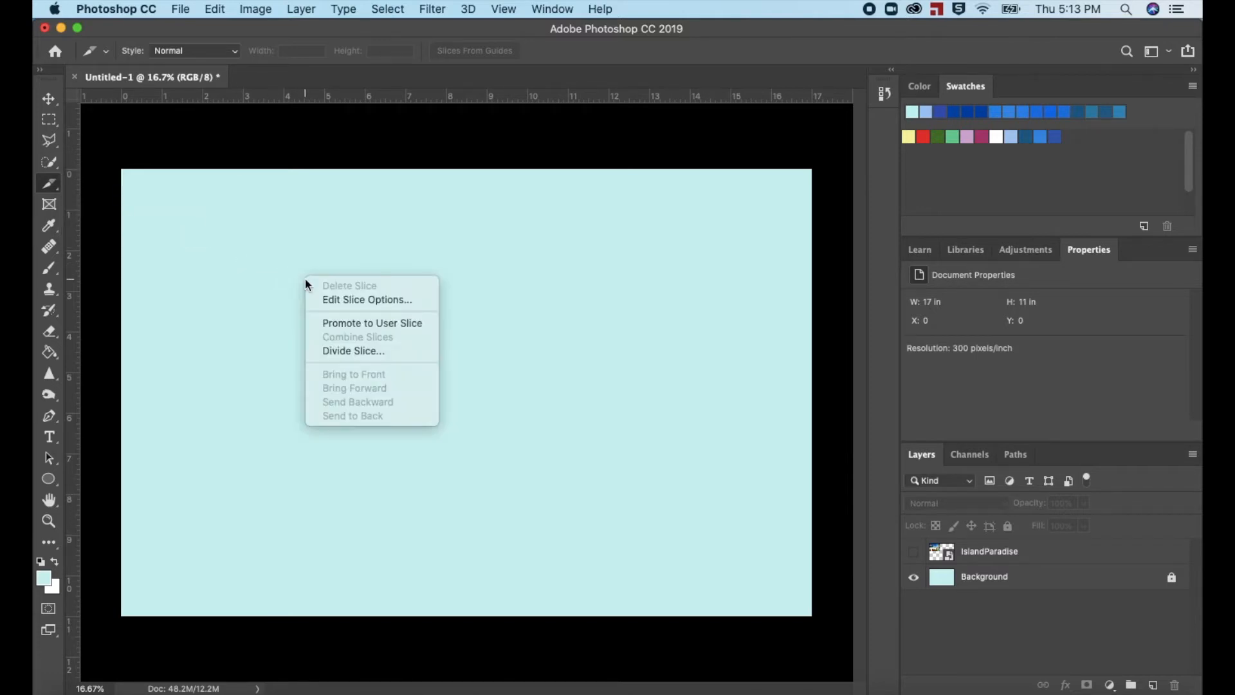
{"action": "left_click", "coordinate": [339, 352]}
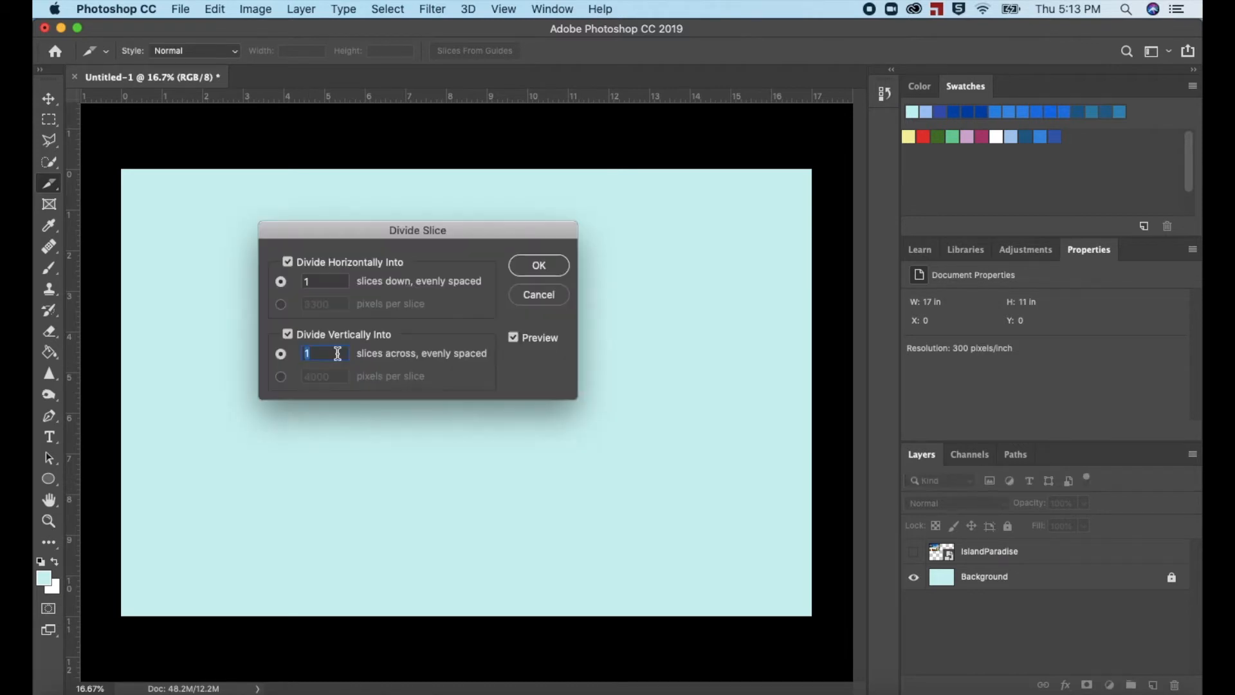
{"action": "double_click", "coordinate": [337, 353]}
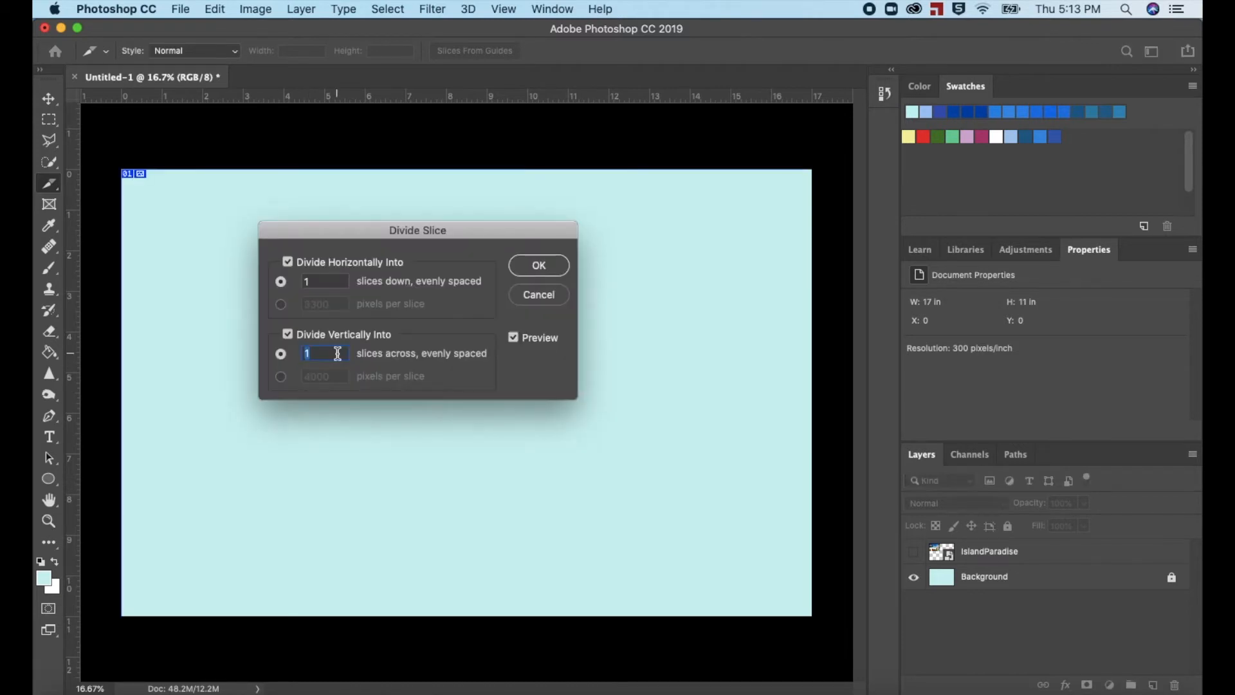
{"action": "double_click", "coordinate": [312, 282]}
{"action": "type", "text": "5"}
{"action": "double_click", "coordinate": [310, 353]}
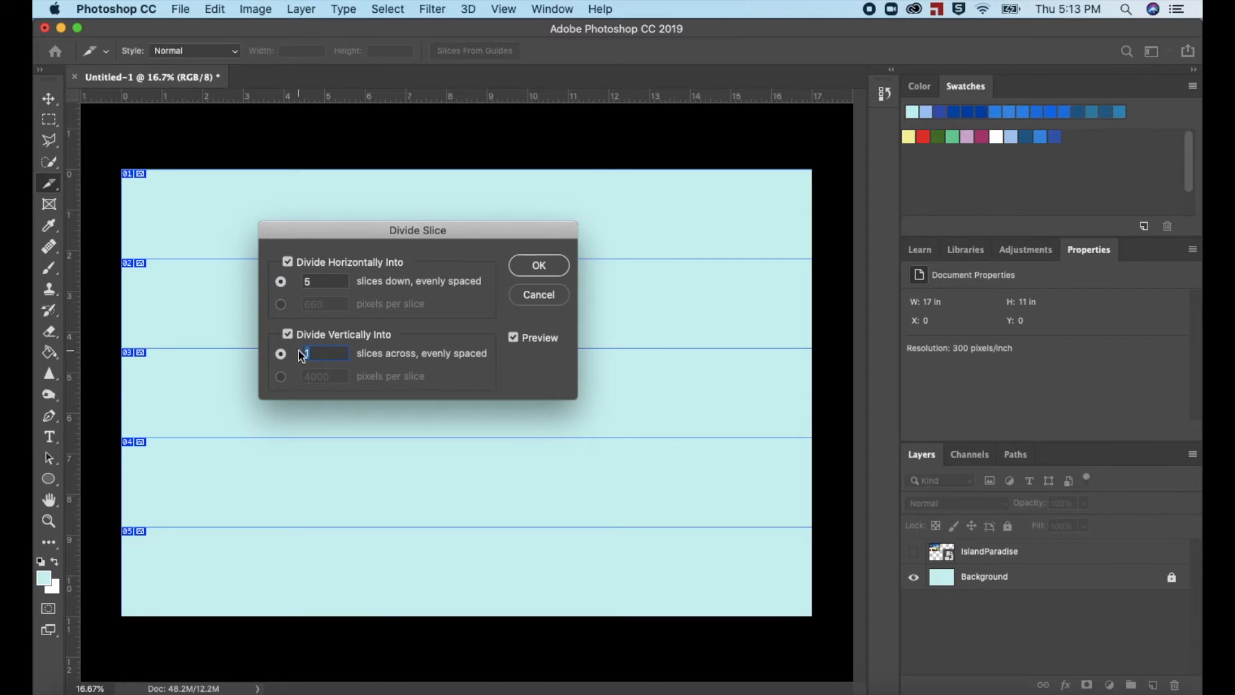
{"action": "type", "text": "7"}
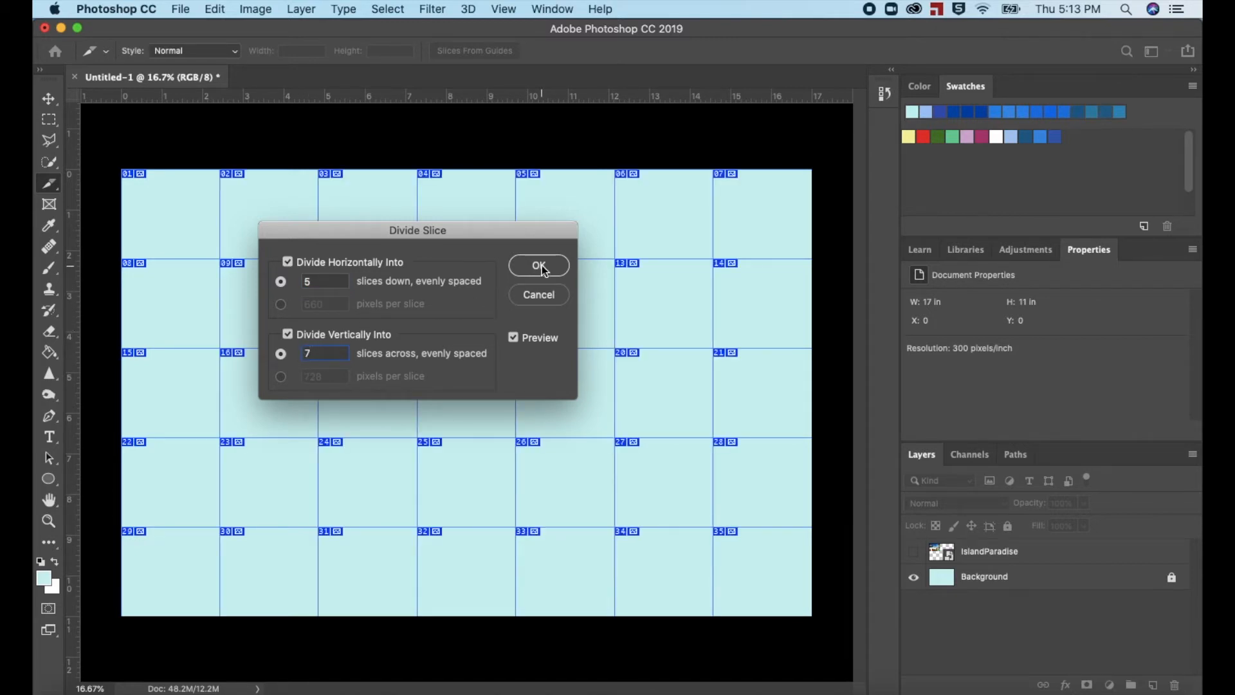
{"action": "left_click", "coordinate": [539, 265]}
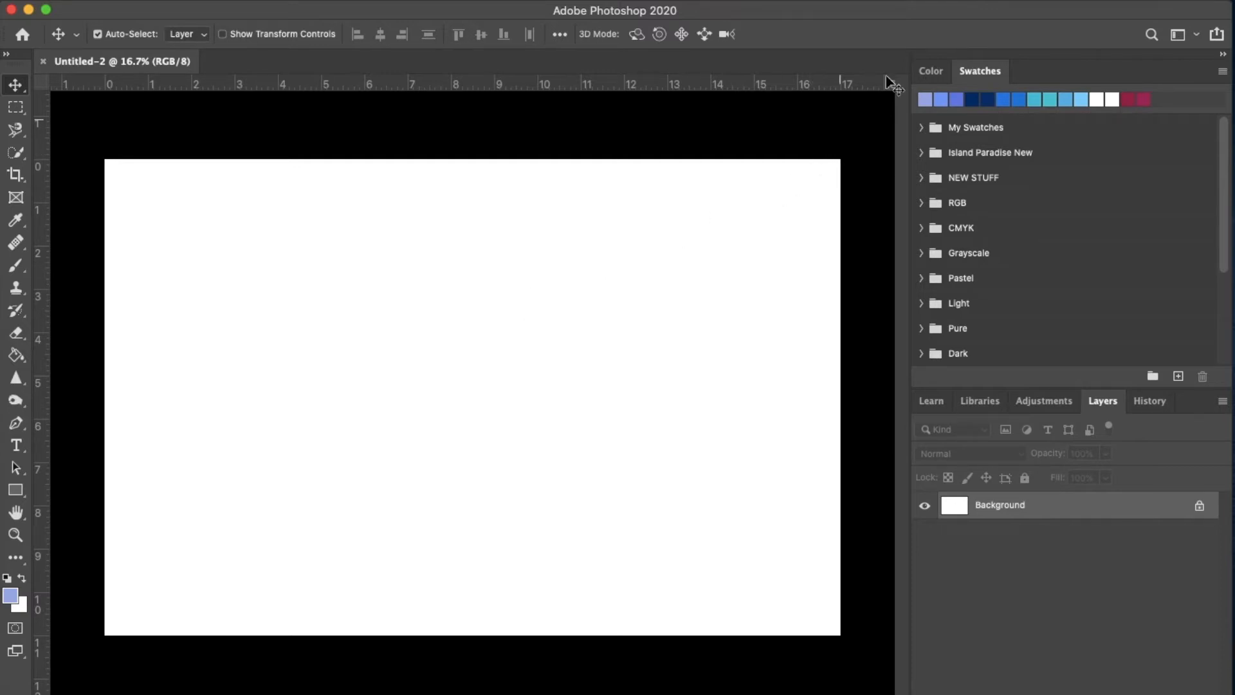
Find the Slice Tool by searching Photoshop for "Slice" and make it the active tool.
{"action": "left_click", "coordinate": [1152, 36]}
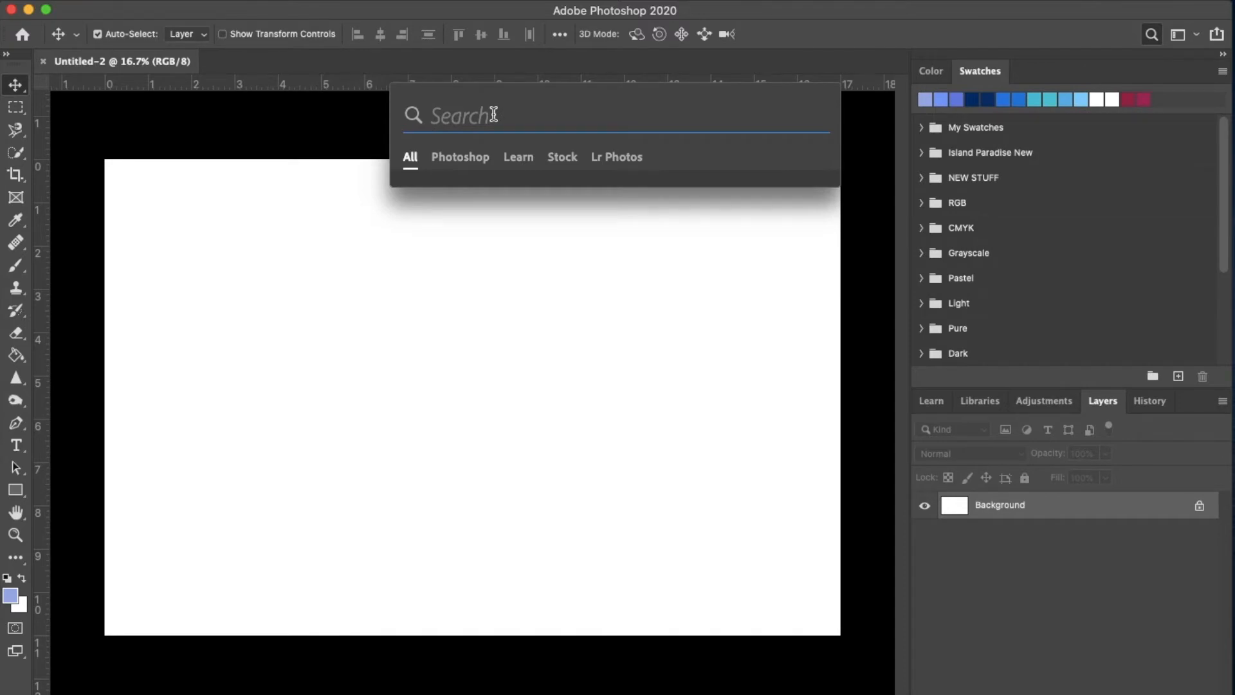
{"action": "type", "text": "Slice"}
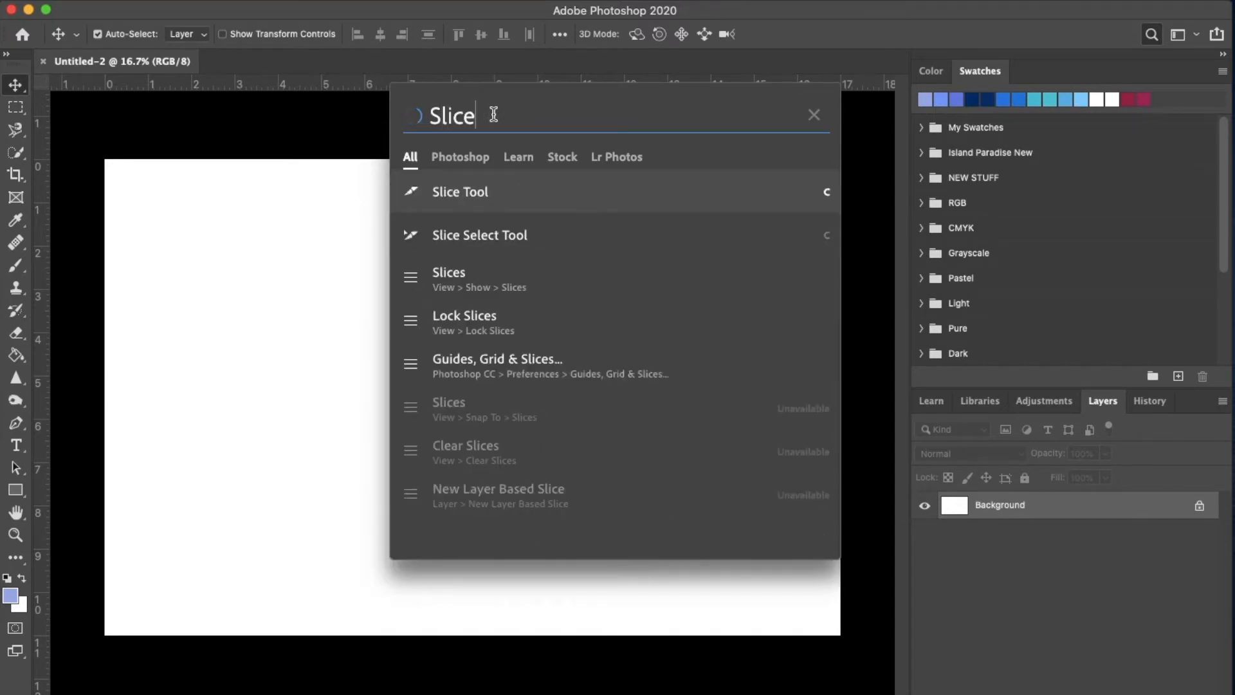
{"action": "left_click", "coordinate": [468, 193]}
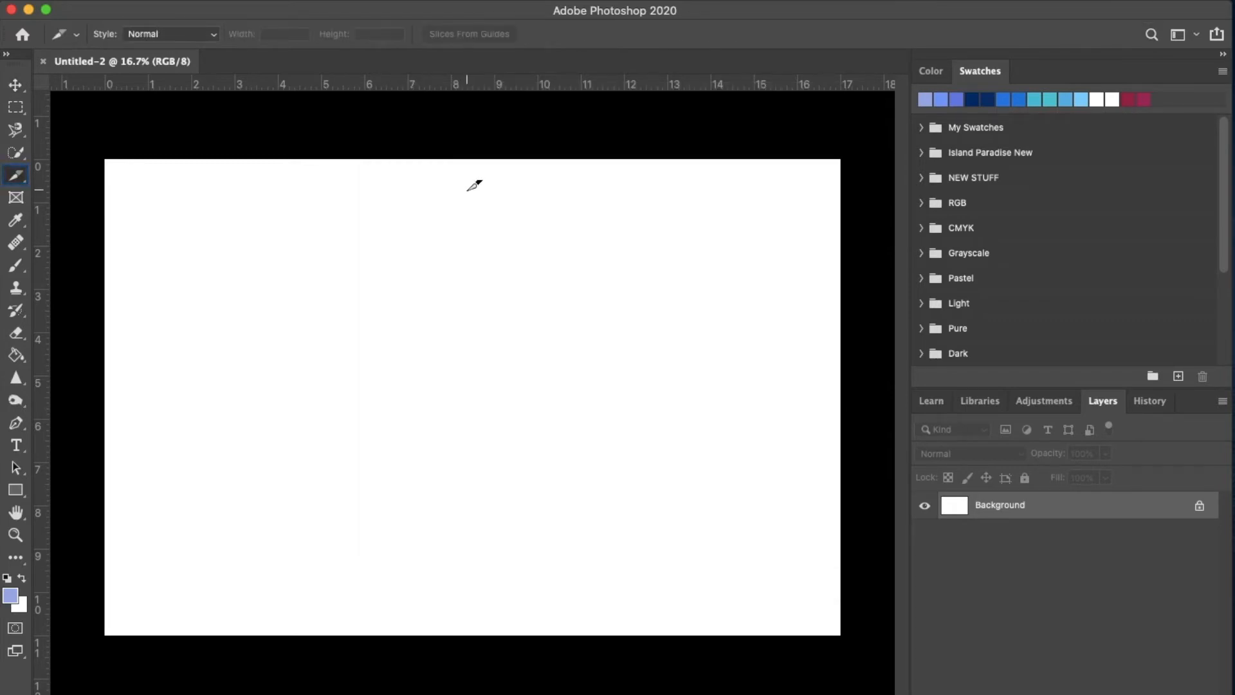
{"action": "right_click", "coordinate": [19, 174]}
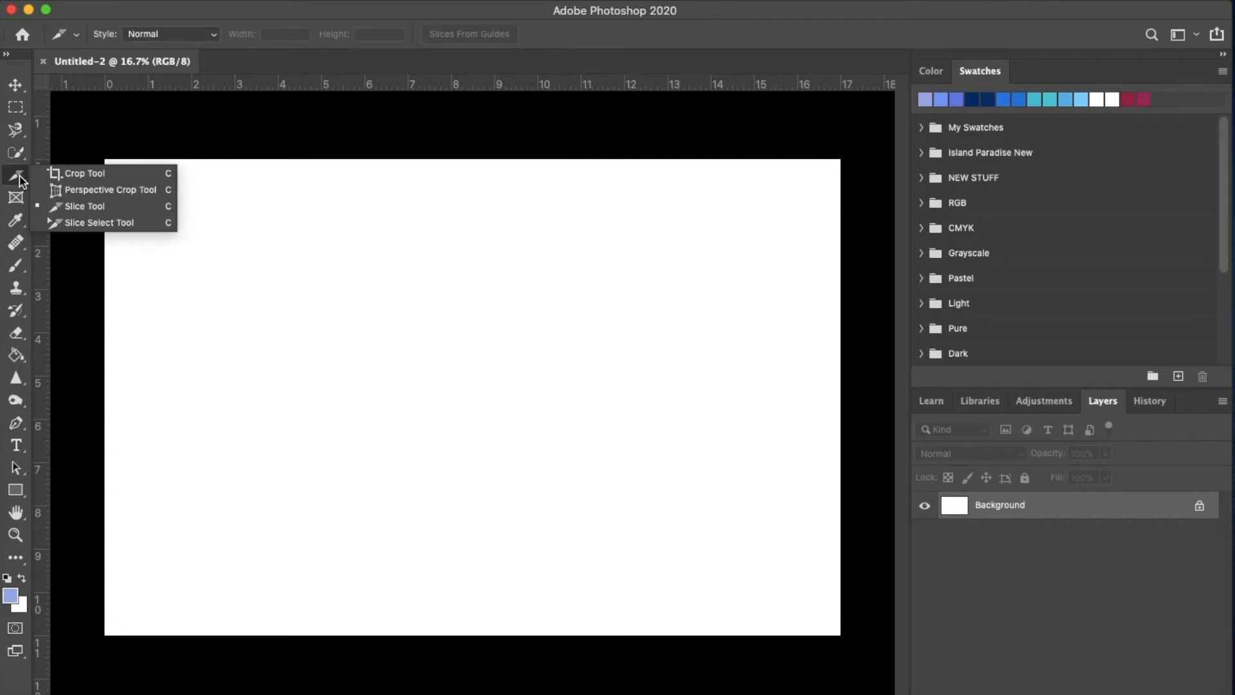
{"action": "left_click", "coordinate": [89, 206]}
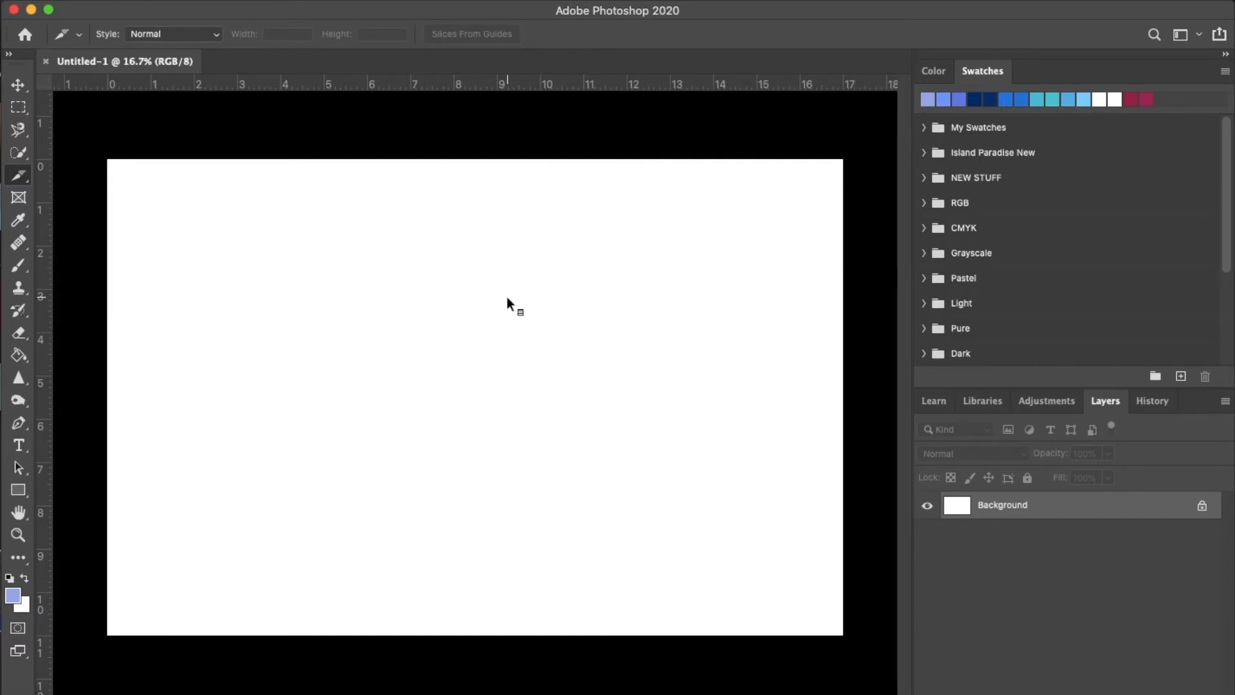
{"action": "right_click", "coordinate": [507, 302]}
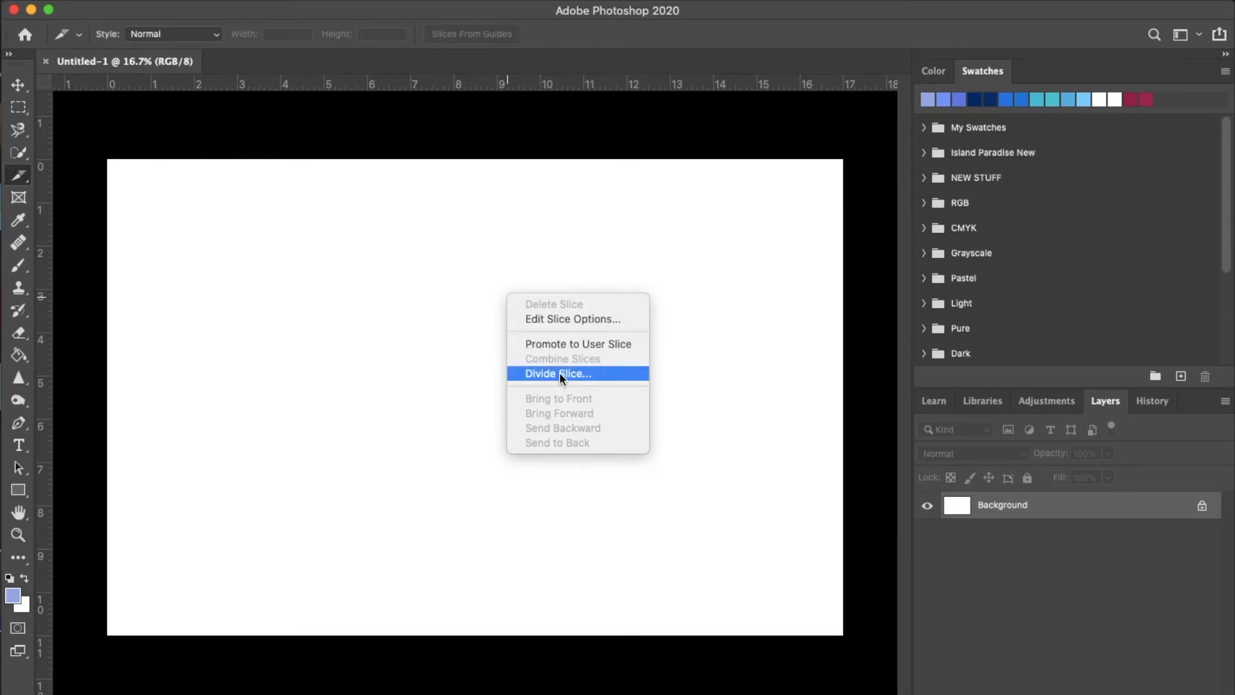
{"action": "right_click", "coordinate": [438, 307]}
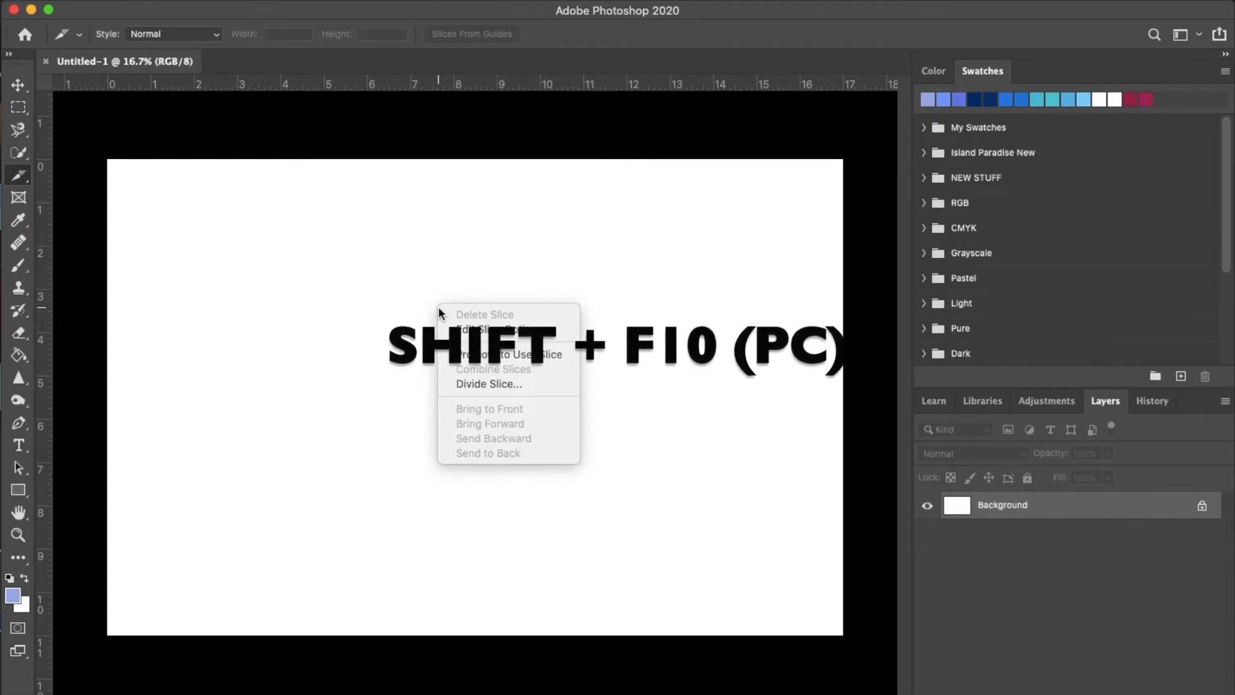
{"action": "key", "text": "Escape"}
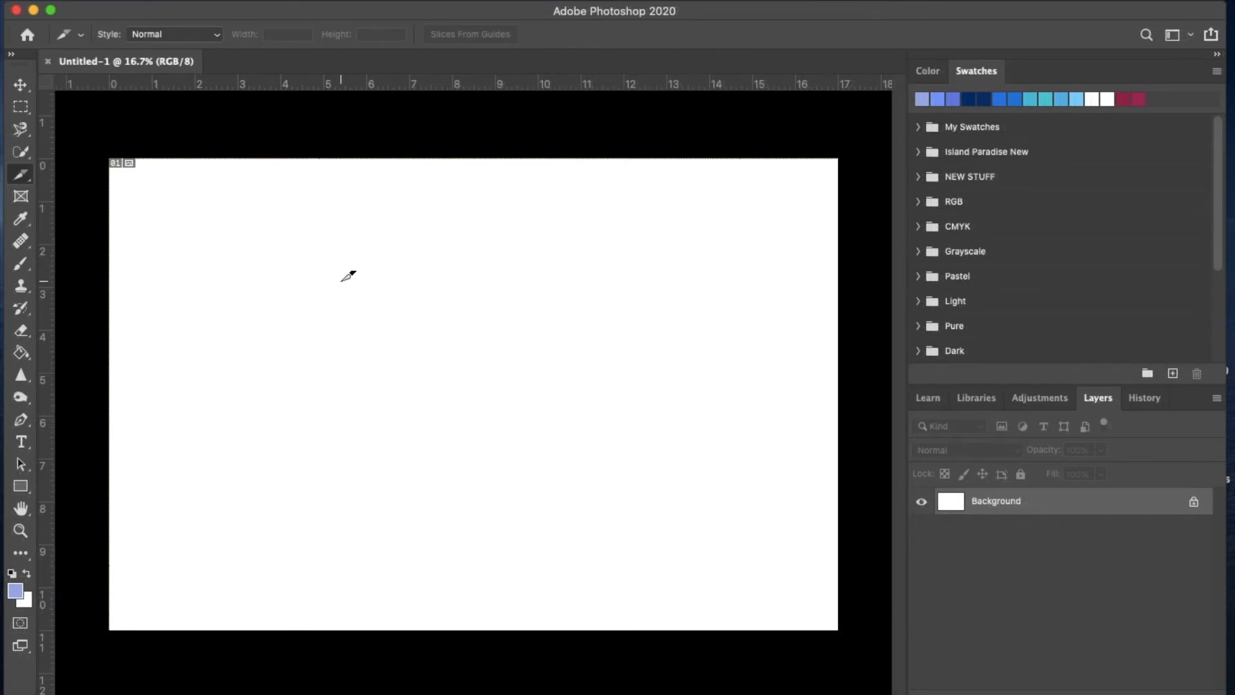
Divide the blank white canvas both ways with Divide Slice, using 5 slices down and 7 across, evenly spaced.
{"action": "right_click", "coordinate": [341, 280]}
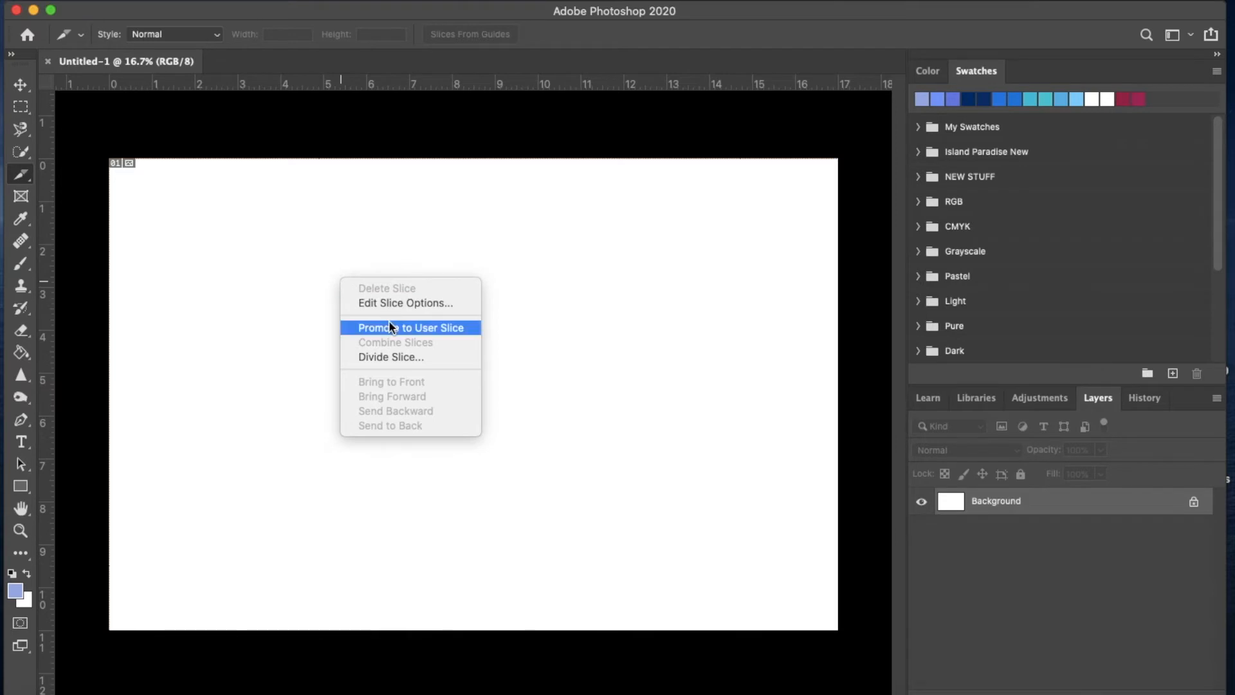
{"action": "left_click", "coordinate": [398, 358]}
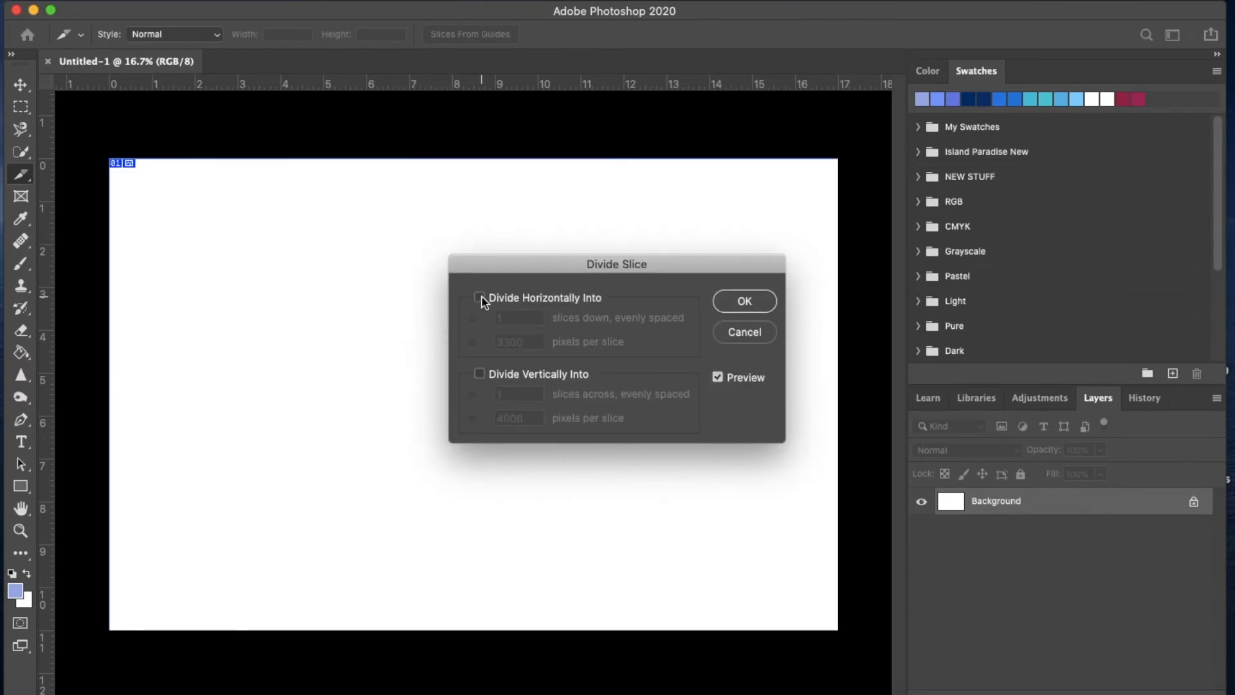
{"action": "left_click", "coordinate": [480, 298]}
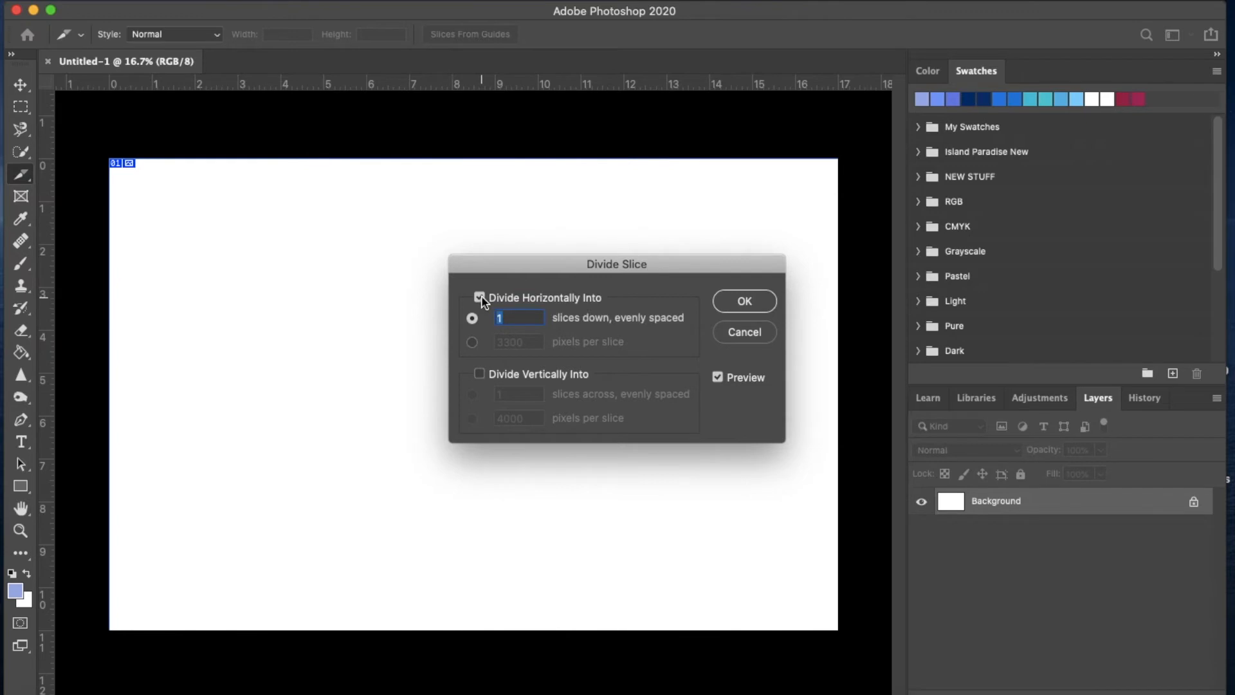
{"action": "left_click", "coordinate": [480, 374]}
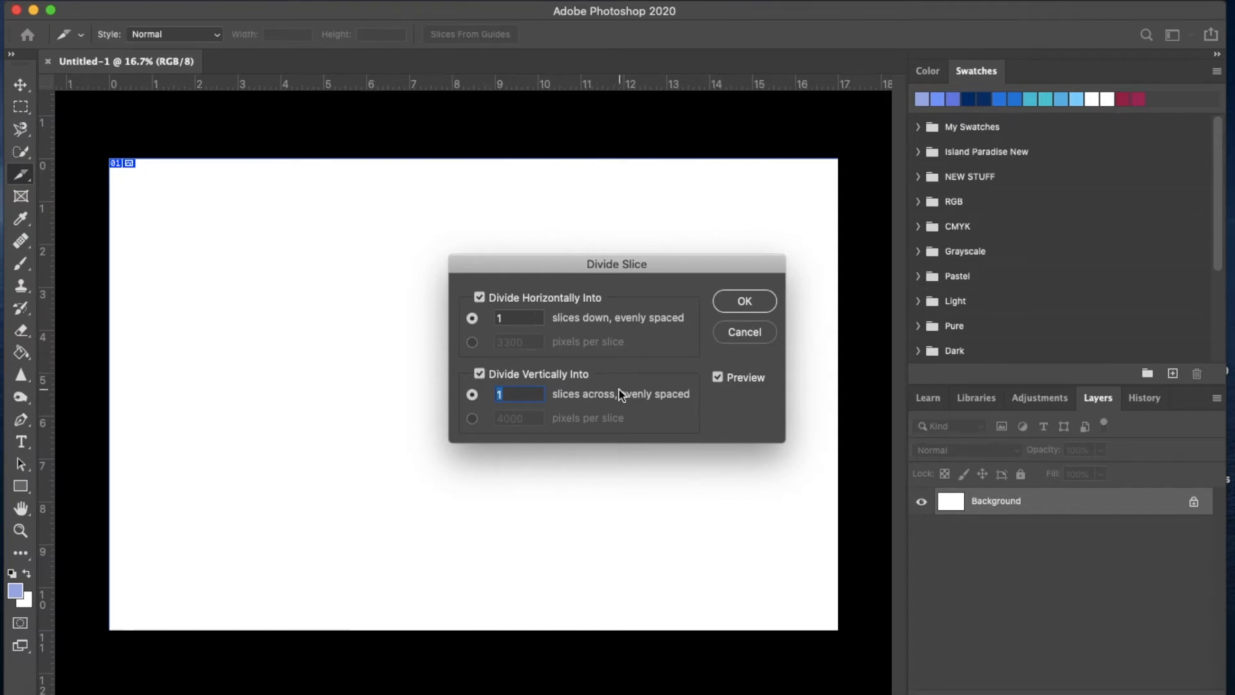
{"action": "left_click", "coordinate": [510, 317]}
{"action": "left_click_drag", "start_coordinate": [510, 316], "coordinate": [484, 320]}
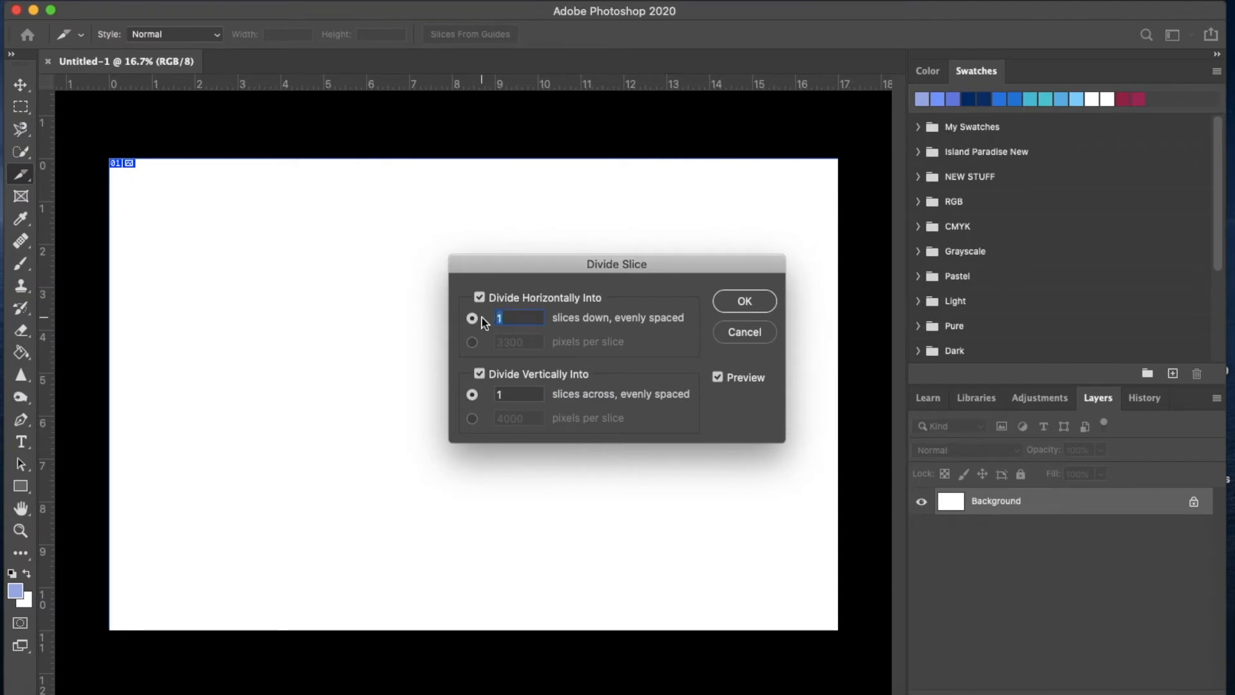
{"action": "type", "text": "5"}
{"action": "double_click", "coordinate": [522, 394]}
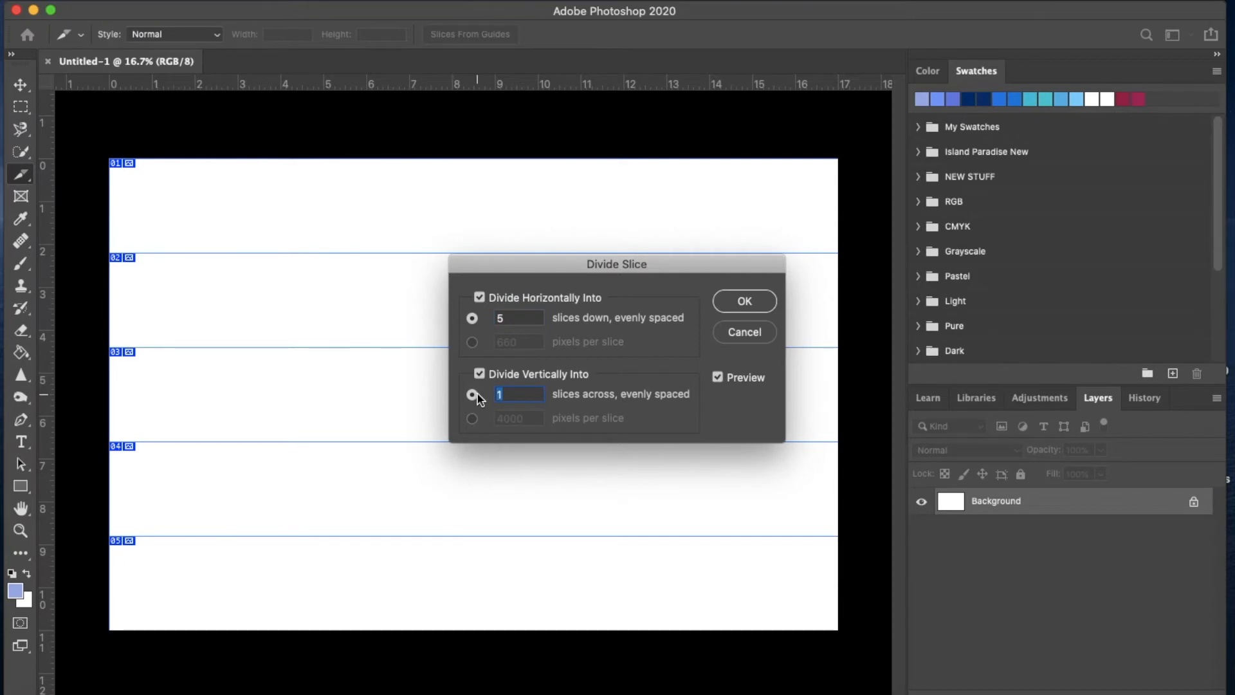
{"action": "type", "text": "7"}
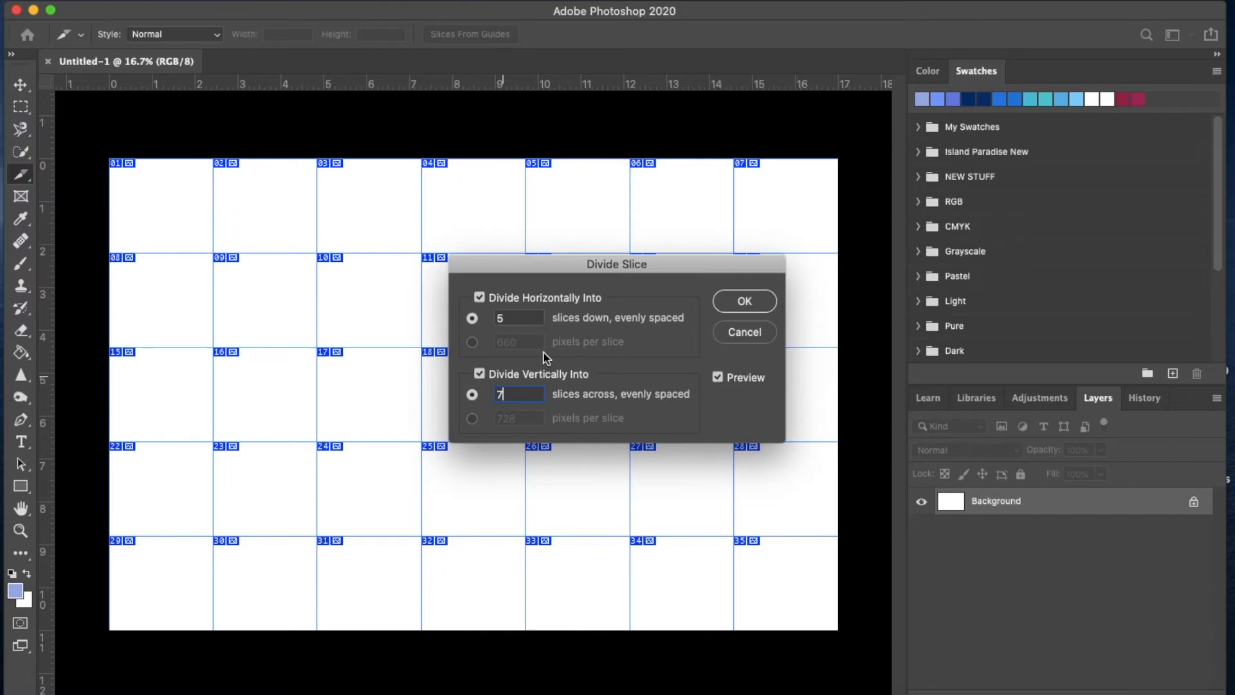
{"action": "left_click", "coordinate": [763, 303]}
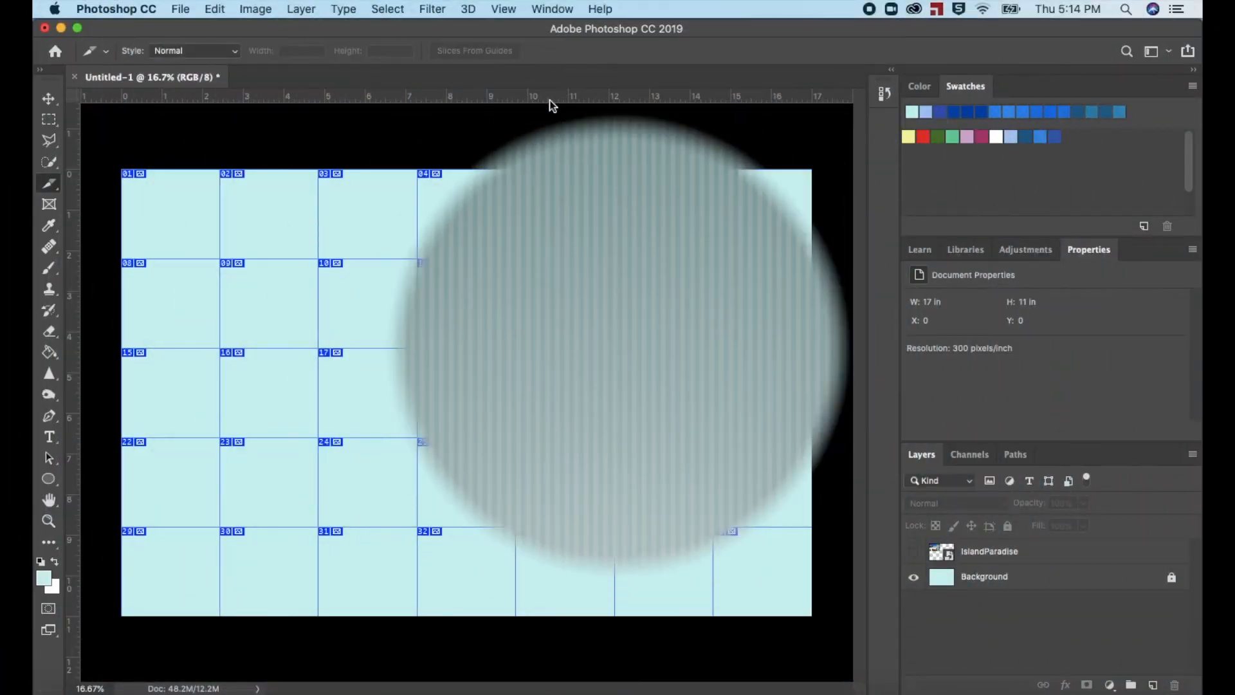
Place a horizontal guide at 8.8 in on the last slice row and a vertical guide where the seventh slice column begins.
{"action": "left_click_drag", "start_coordinate": [551, 102], "coordinate": [526, 528]}
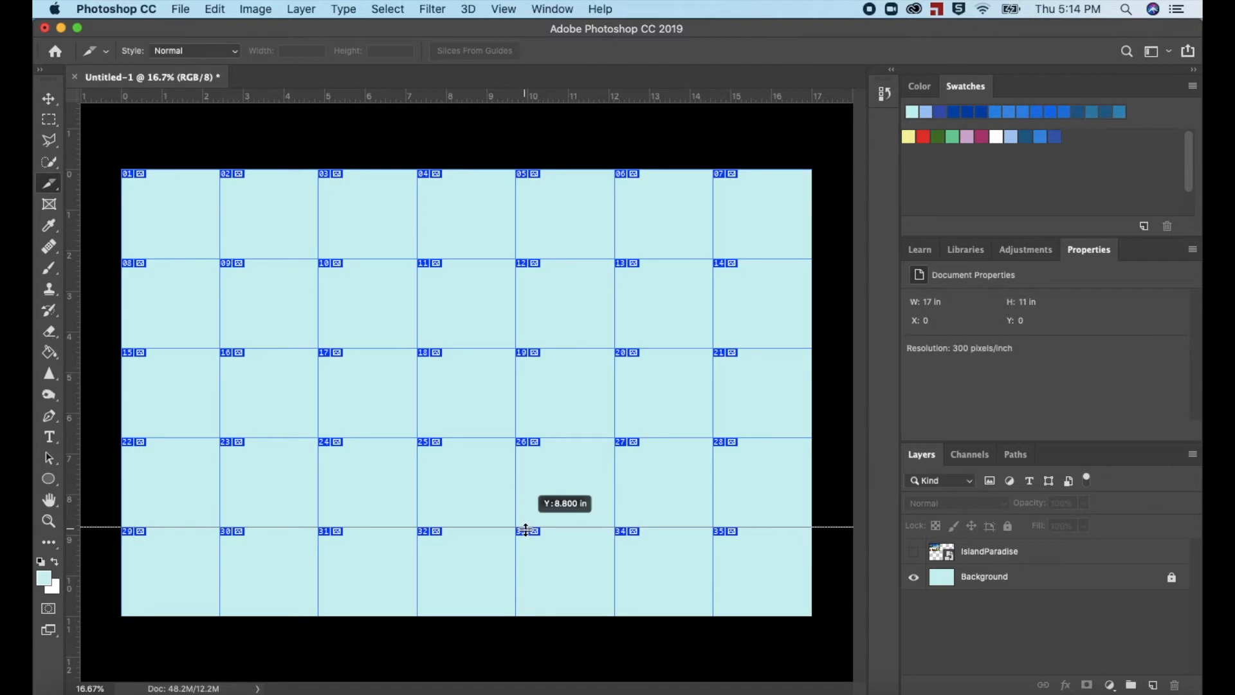
{"action": "left_click_drag", "start_coordinate": [525, 529], "coordinate": [525, 529]}
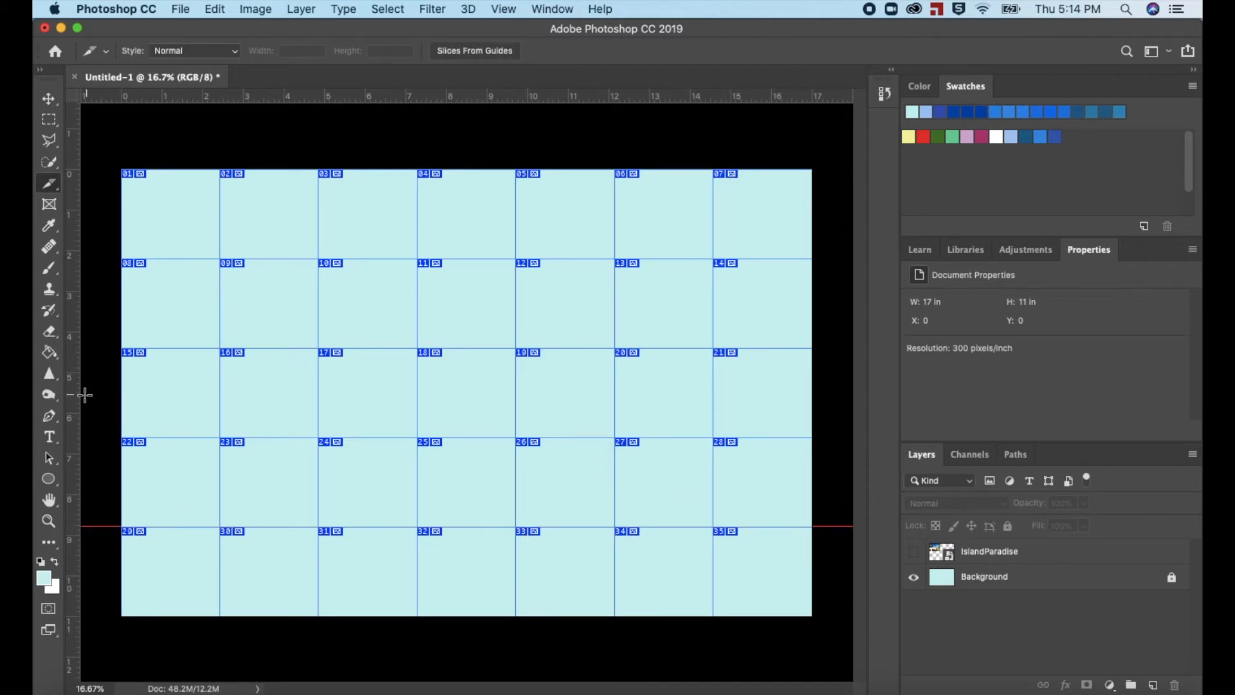
{"action": "left_click_drag", "start_coordinate": [78, 399], "coordinate": [720, 472]}
Draw a yellow 729 by 660 px rectangle filling slice 29 and rename its layer YELLOW.
{"action": "left_click", "coordinate": [909, 136]}
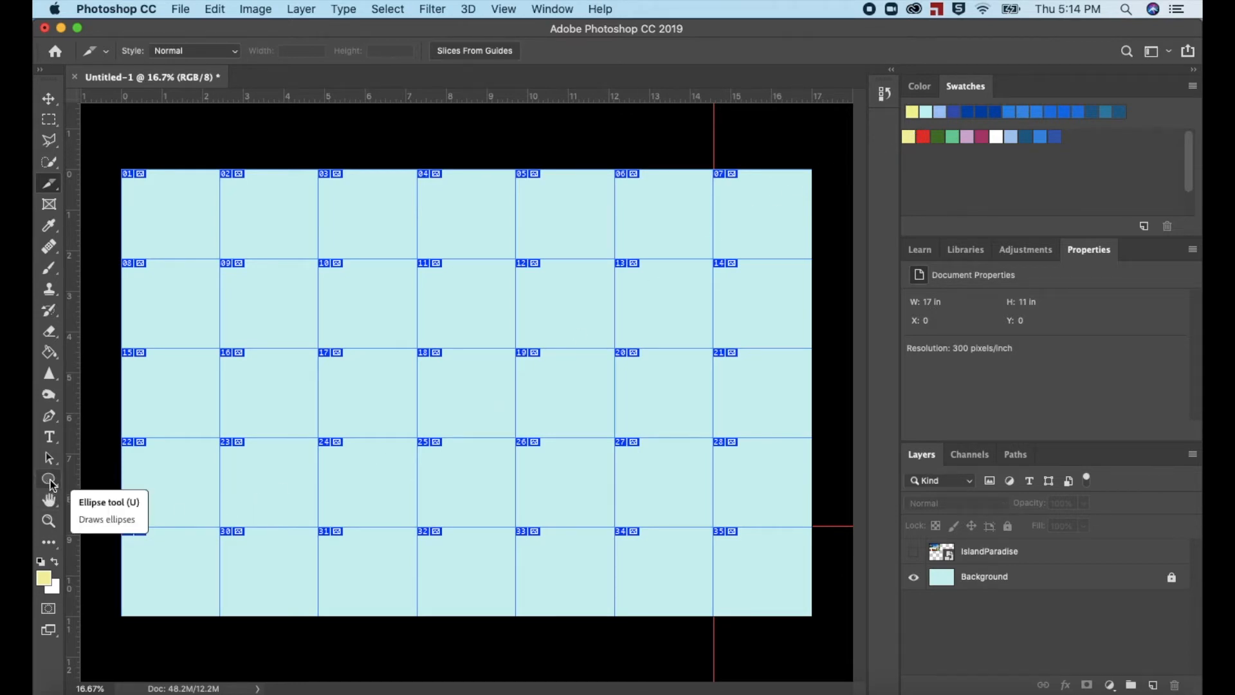
{"action": "left_click", "coordinate": [51, 480]}
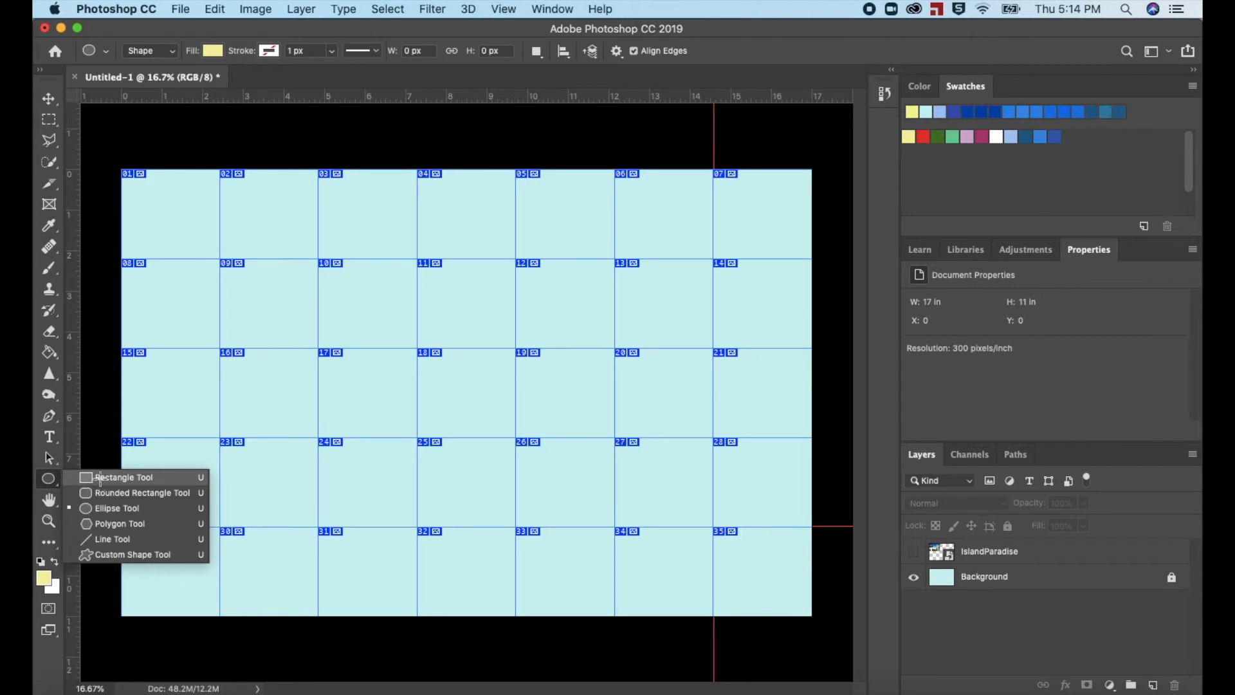
{"action": "left_click", "coordinate": [101, 481]}
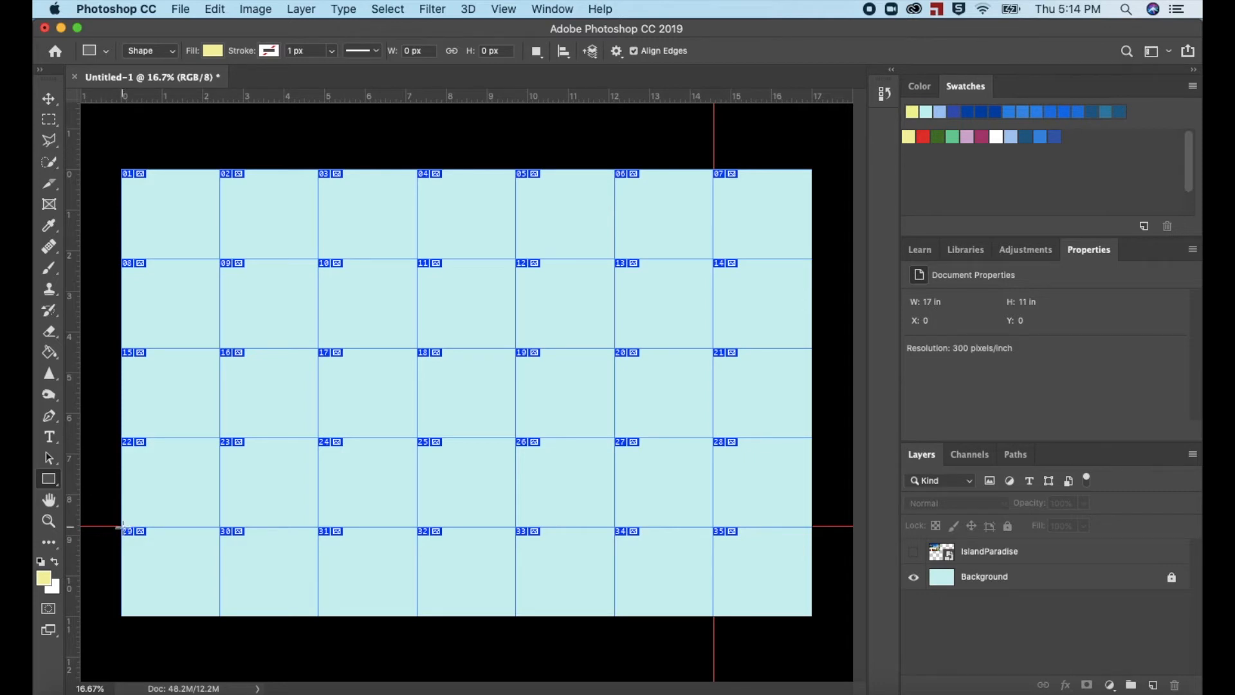
{"action": "left_click_drag", "start_coordinate": [122, 526], "coordinate": [219, 617]}
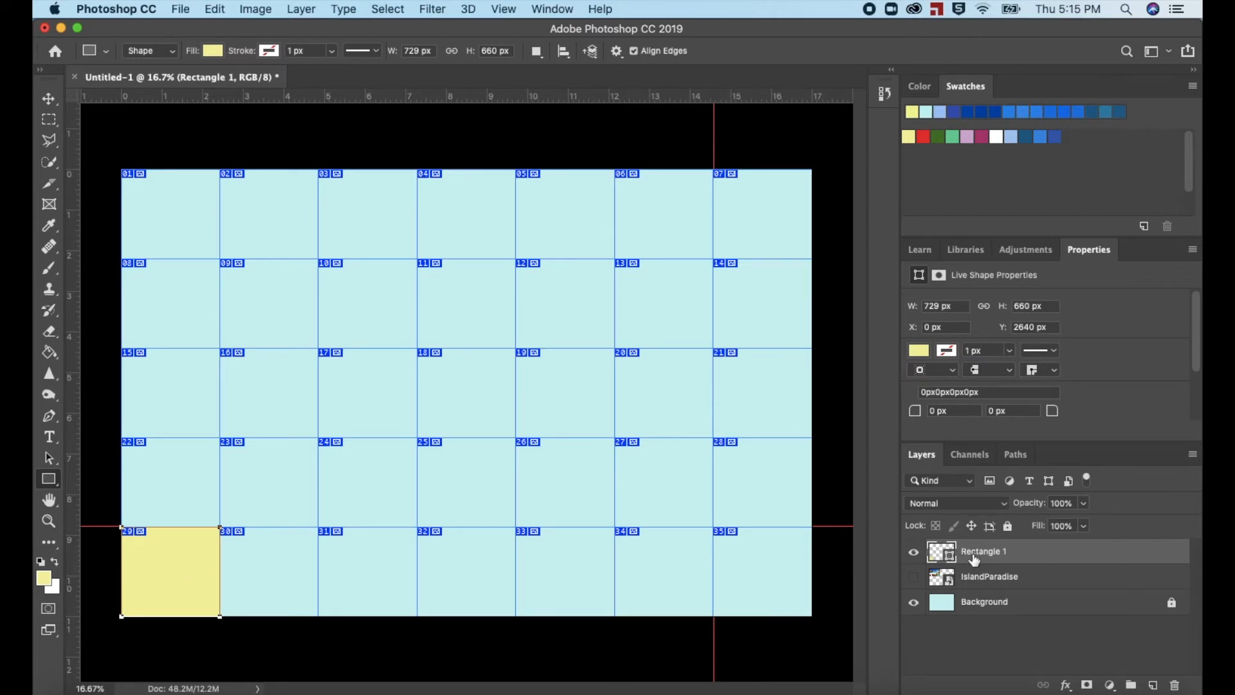
{"action": "double_click", "coordinate": [975, 554]}
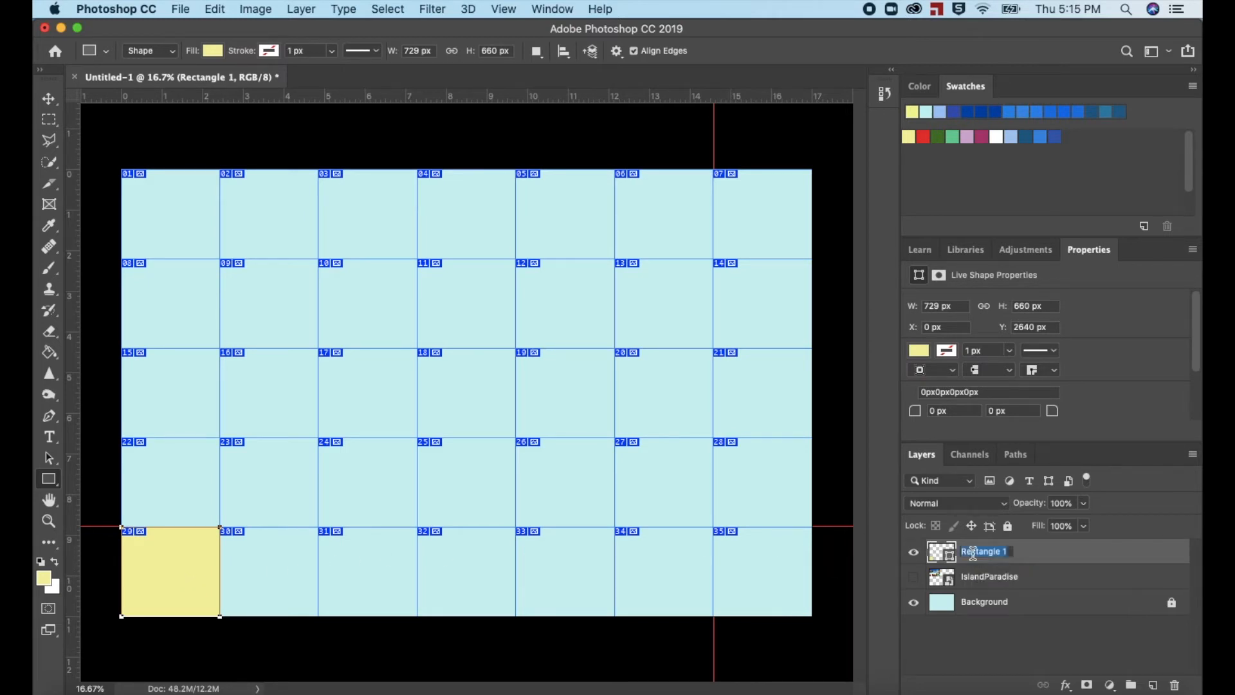
{"action": "type", "text": "YELLOW"}
{"action": "left_click", "coordinate": [1035, 558]}
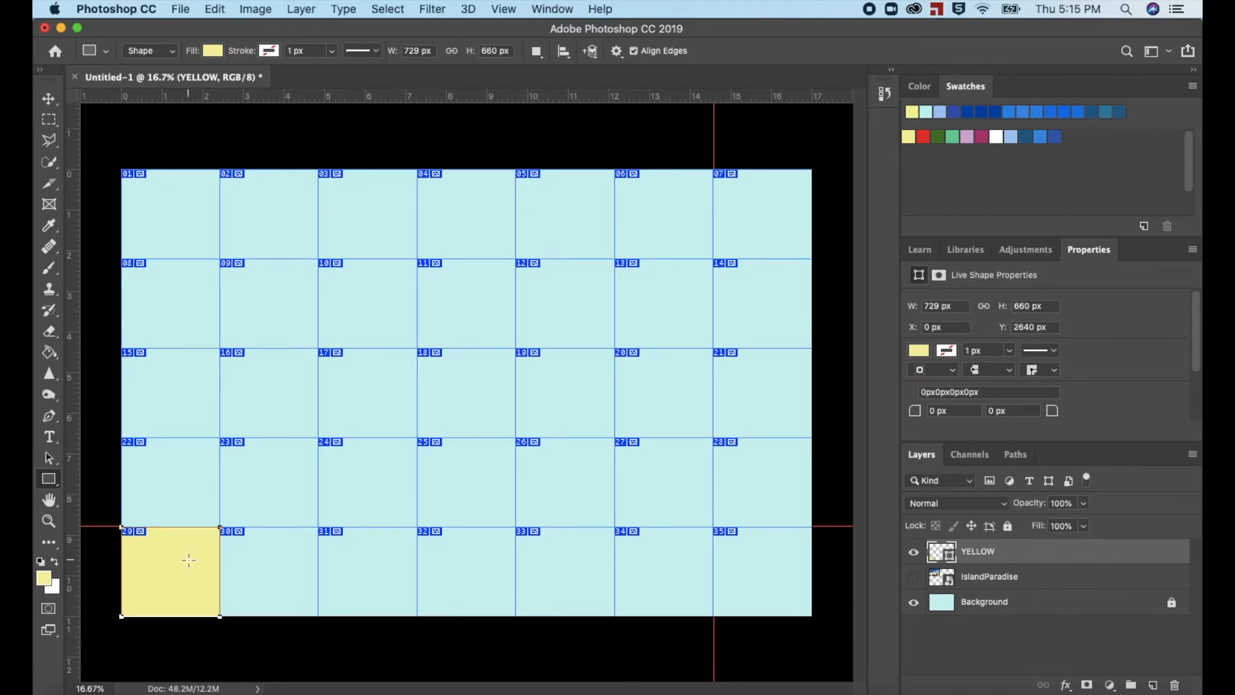
Duplicate the yellow rectangle into slice 30 and open the copy's fill color options.
{"action": "key", "text": "v"}
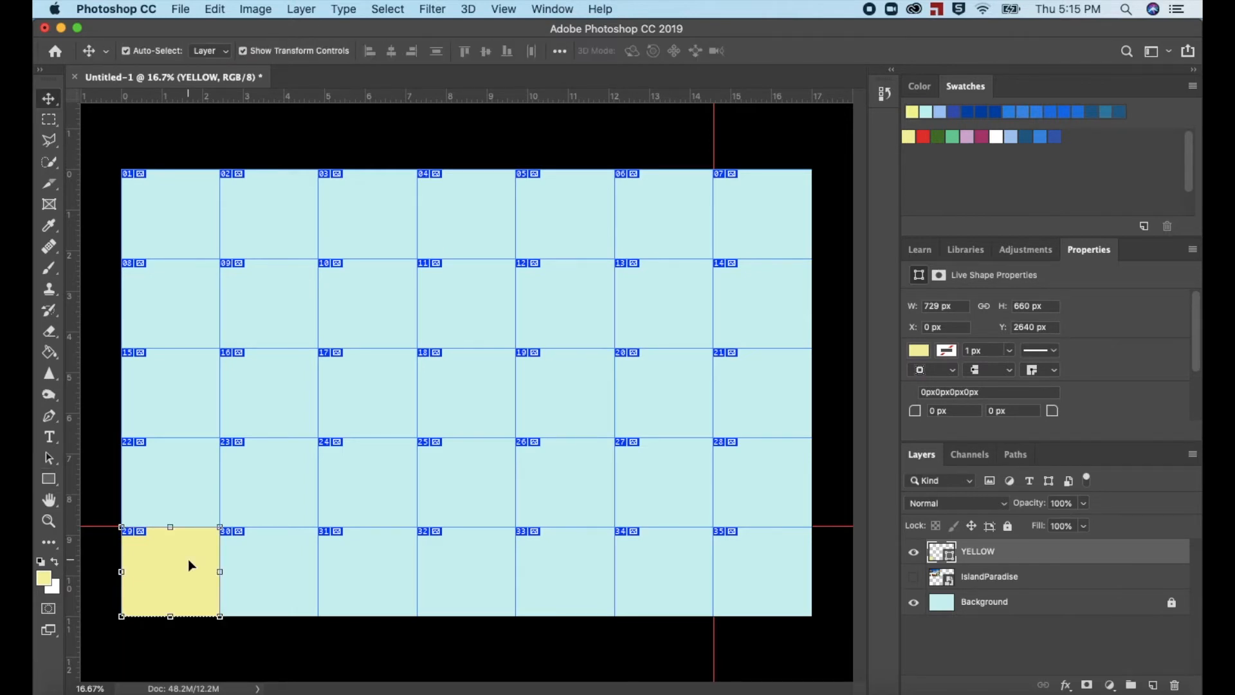
{"action": "left_click_drag", "start_coordinate": [191, 565], "coordinate": [295, 567]}
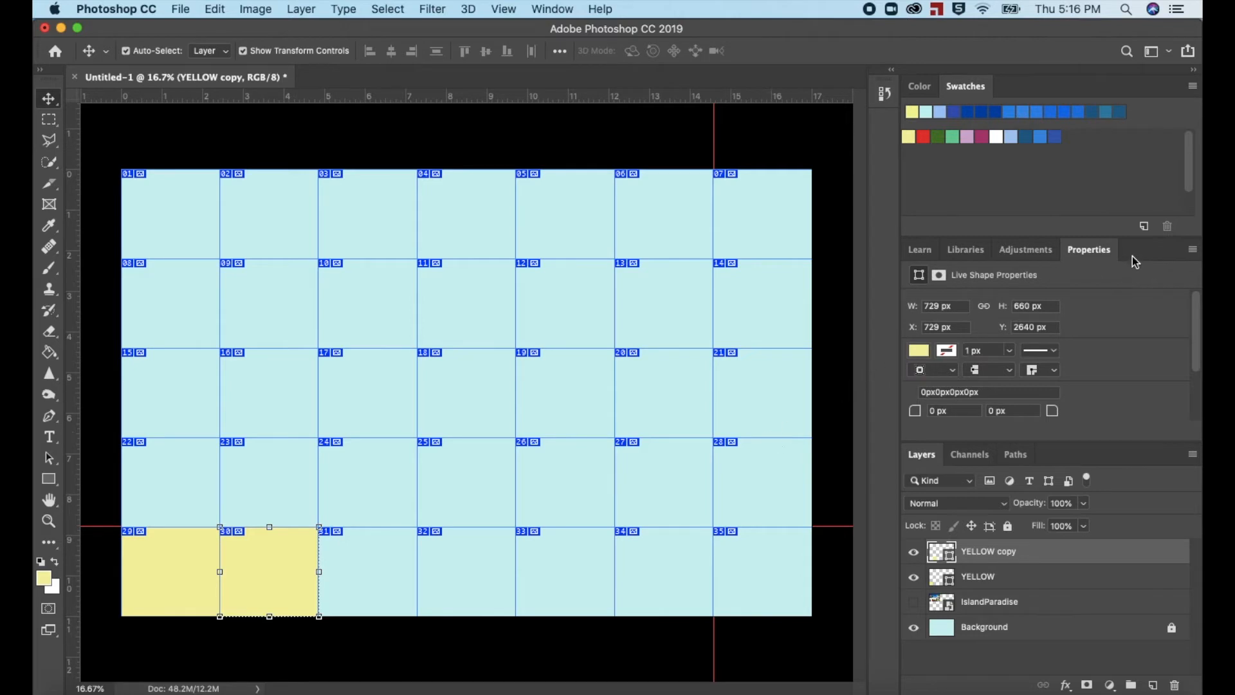
{"action": "left_click", "coordinate": [919, 351]}
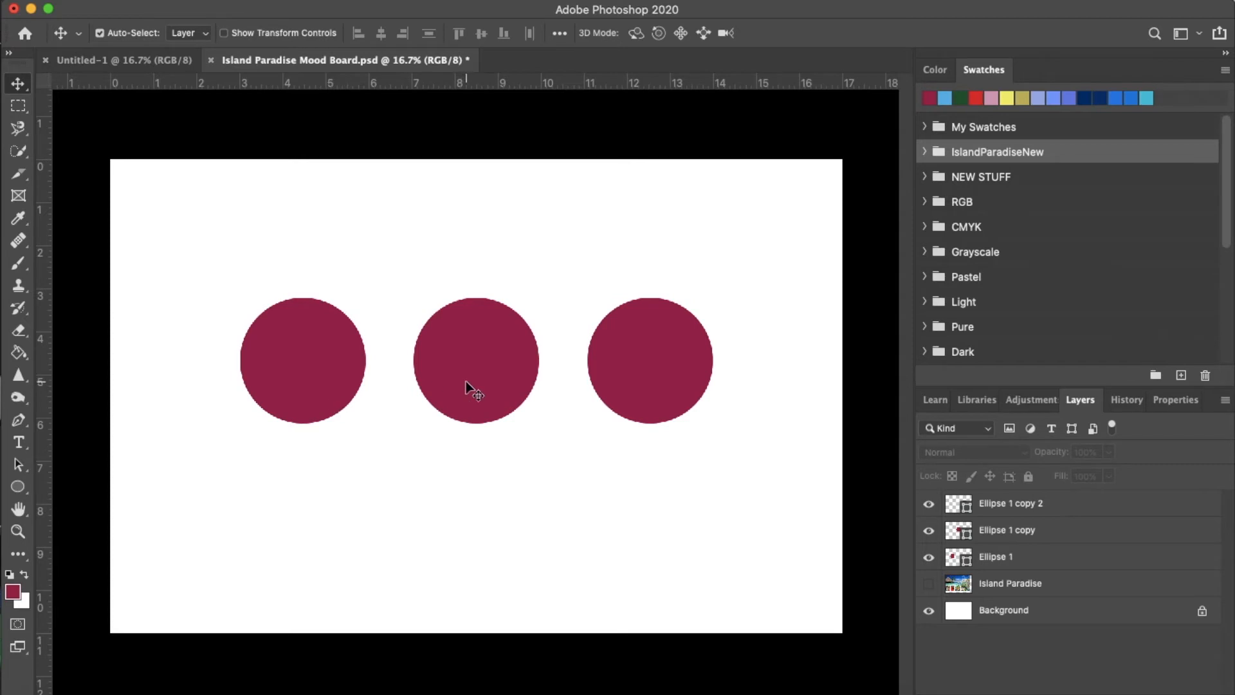
In Island Paradise Mood Board.psd, fill the leftmost circle with pink from the Island Paradise New swatches.
{"action": "left_click", "coordinate": [310, 353]}
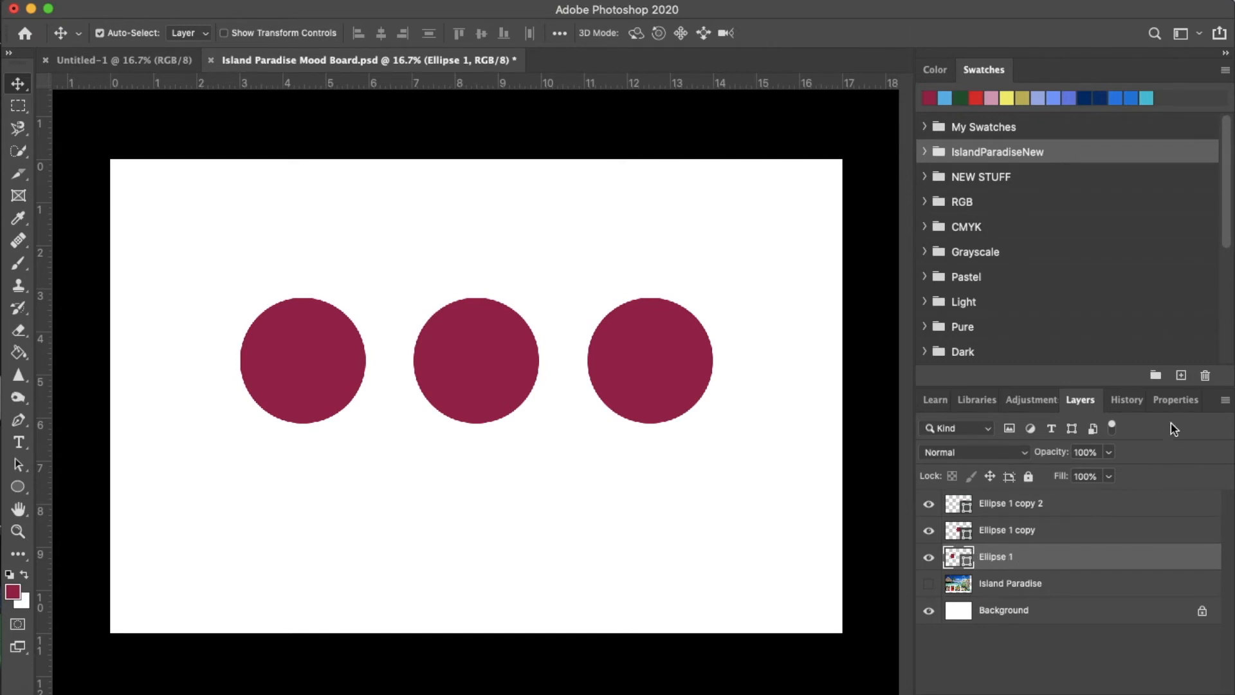
{"action": "left_click", "coordinate": [1172, 400]}
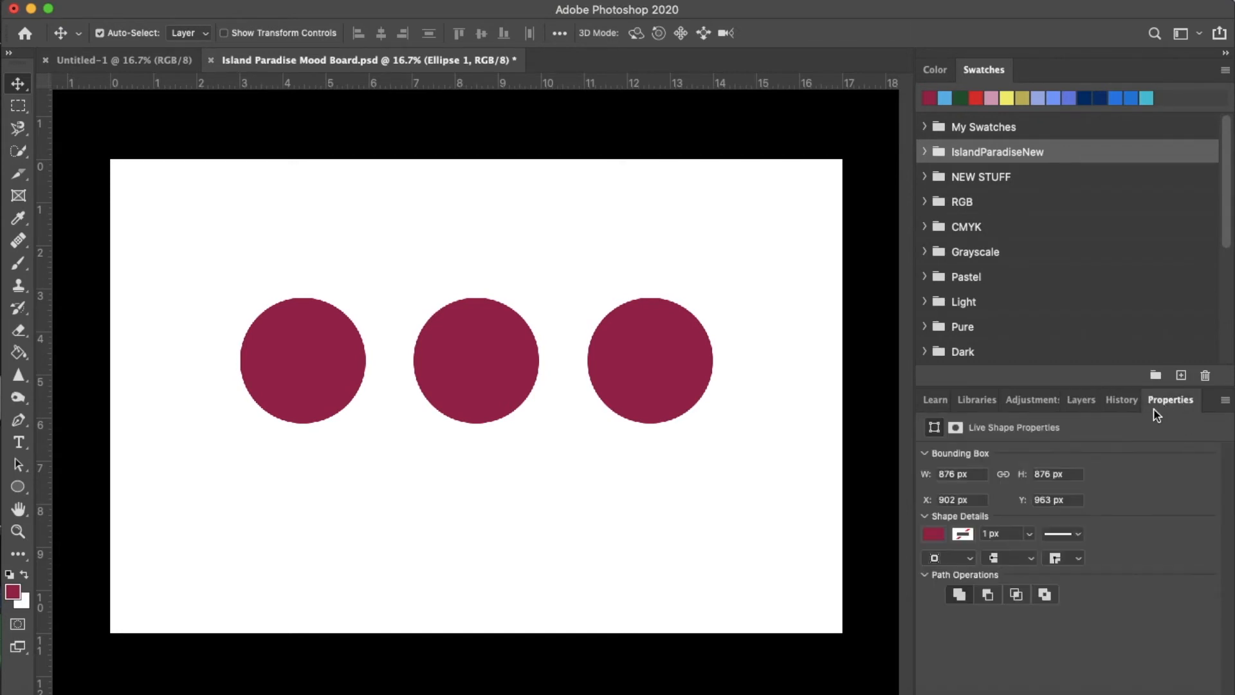
{"action": "left_click", "coordinate": [934, 536]}
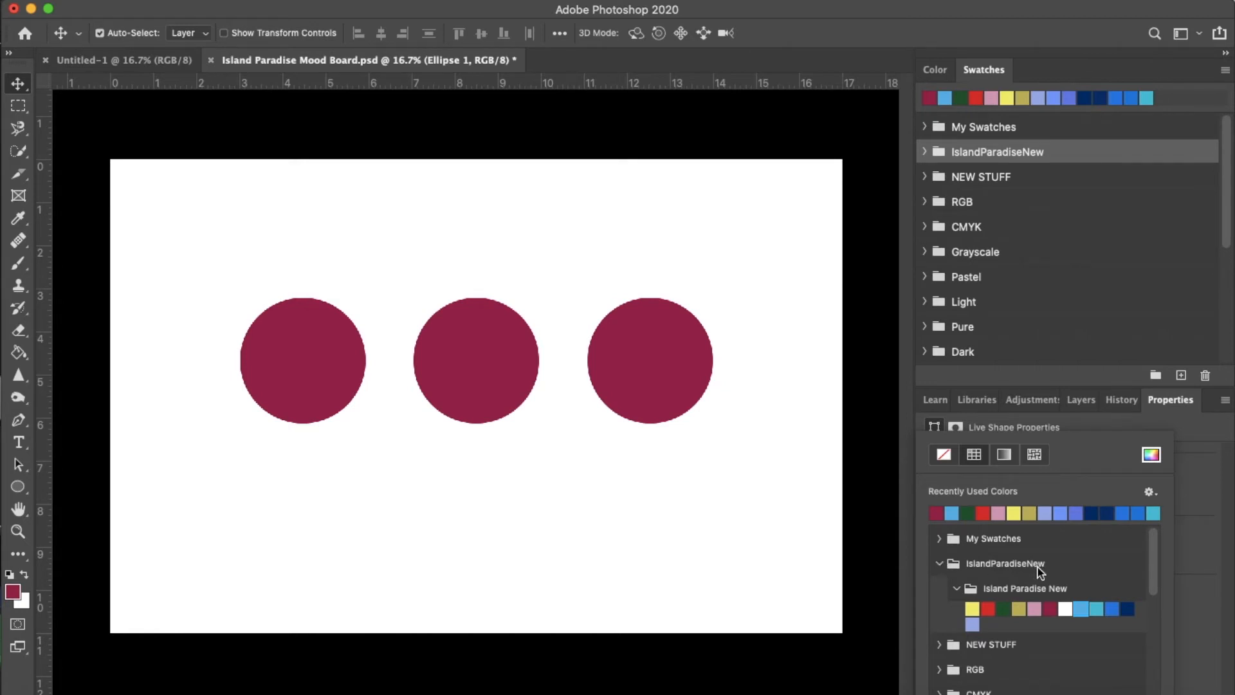
{"action": "left_click", "coordinate": [942, 565]}
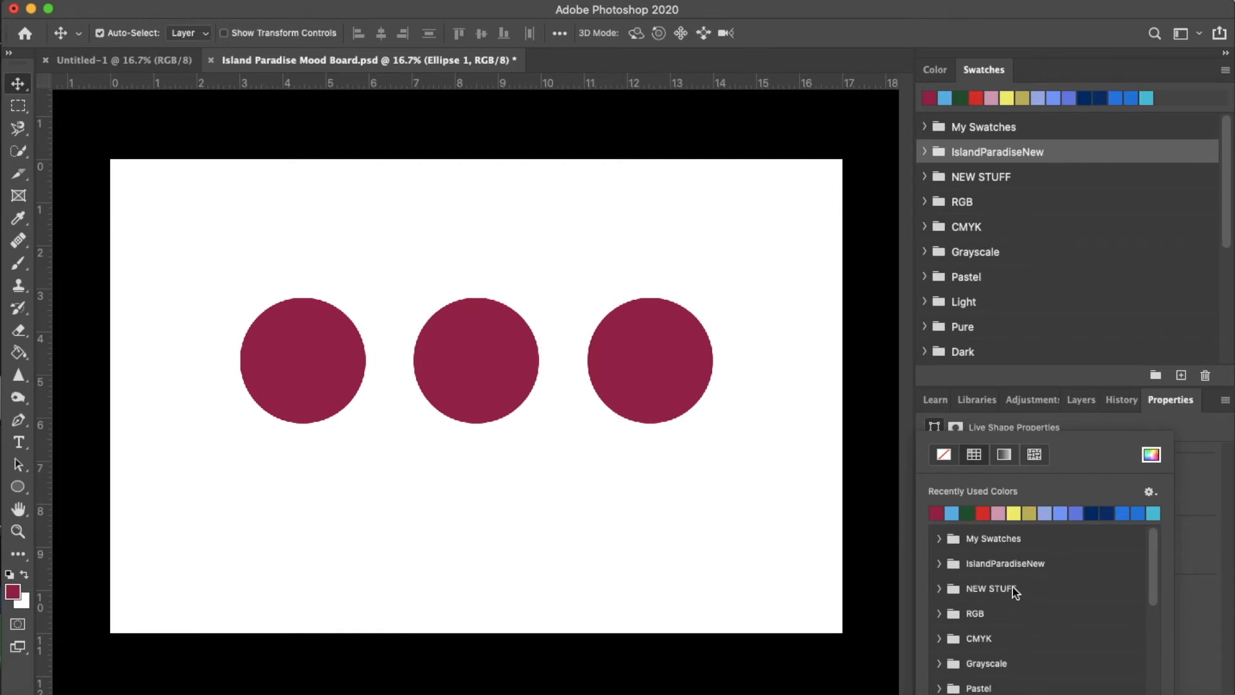
{"action": "scroll", "coordinate": [1017, 619], "scroll_direction": "down", "scroll_amount": 5}
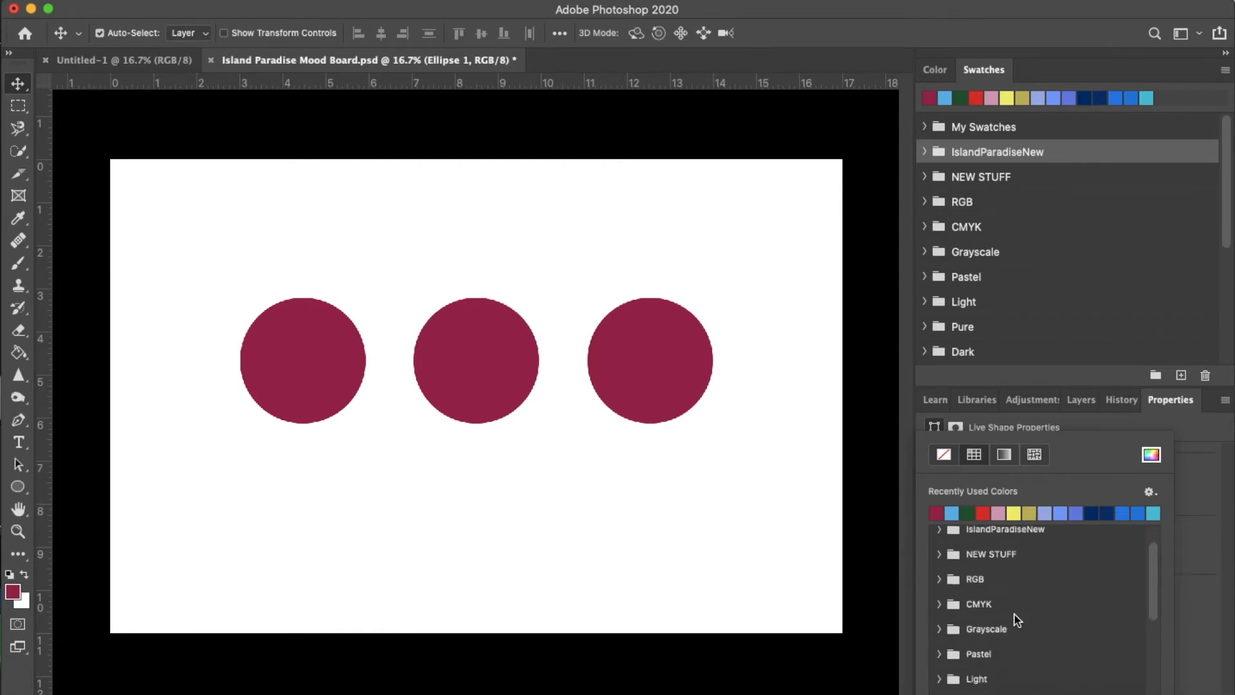
{"action": "scroll", "coordinate": [1017, 619], "scroll_direction": "up", "scroll_amount": 5}
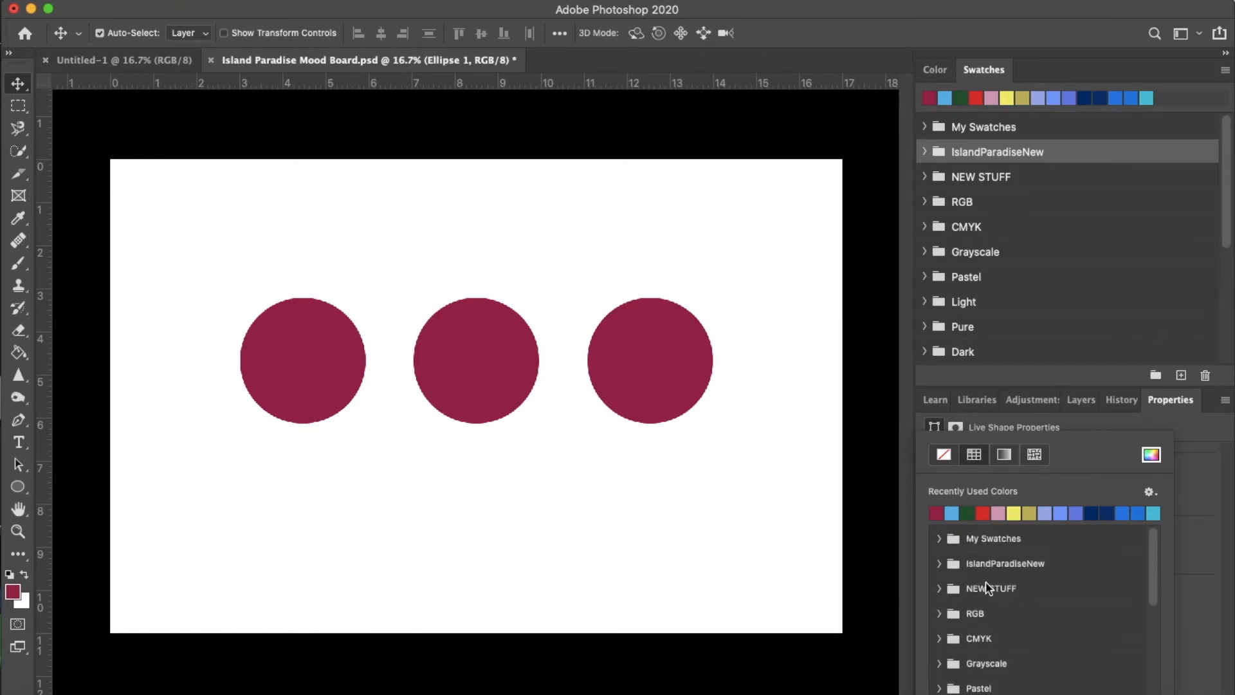
{"action": "left_click", "coordinate": [939, 564]}
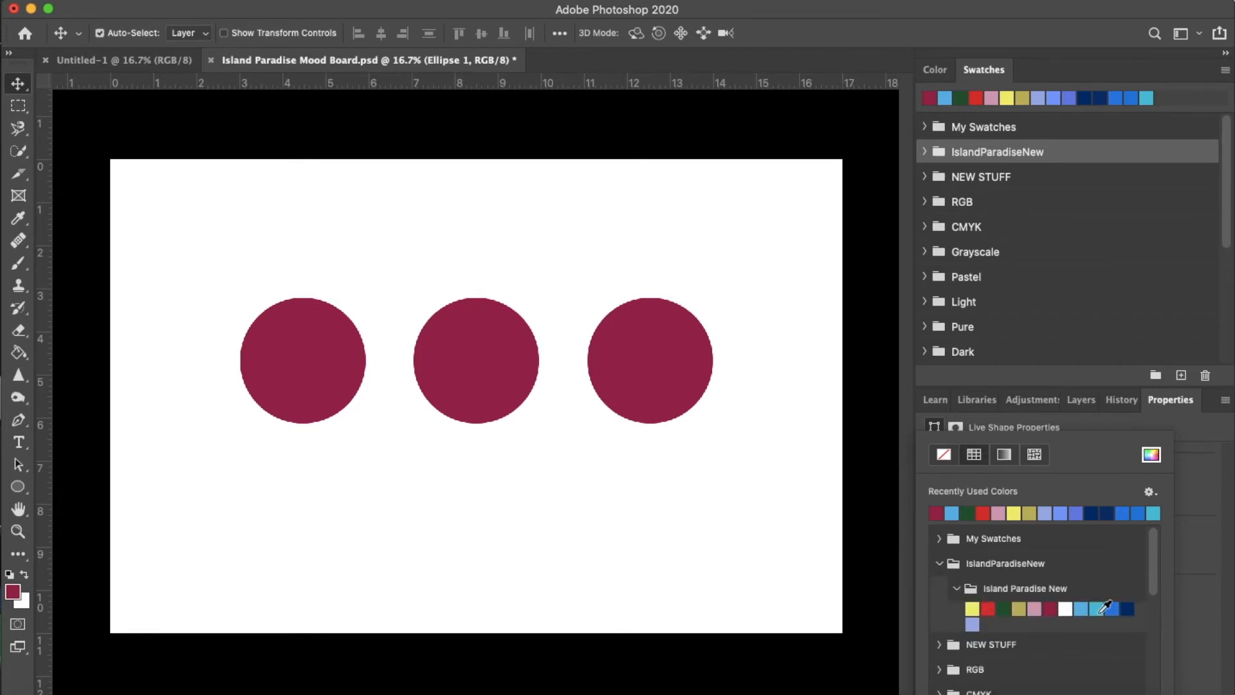
{"action": "left_click", "coordinate": [1034, 609]}
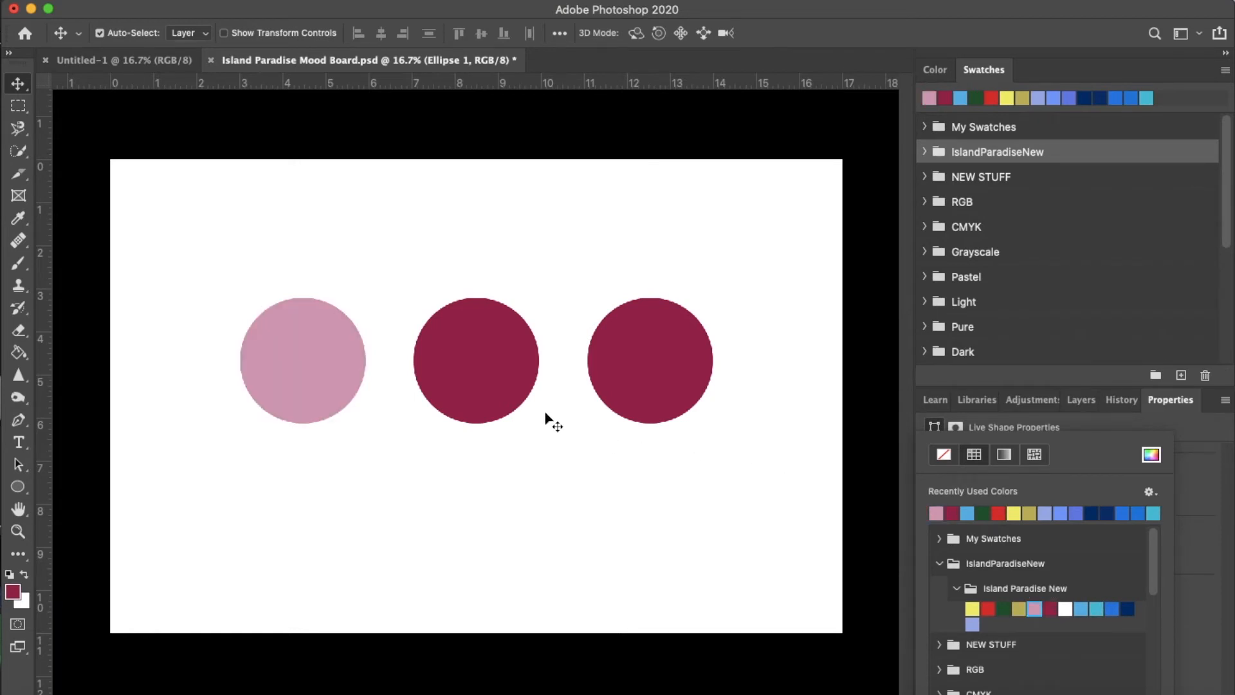
Fill the middle circle with the medium blue from the Island Paradise New swatches.
{"action": "left_click", "coordinate": [480, 366]}
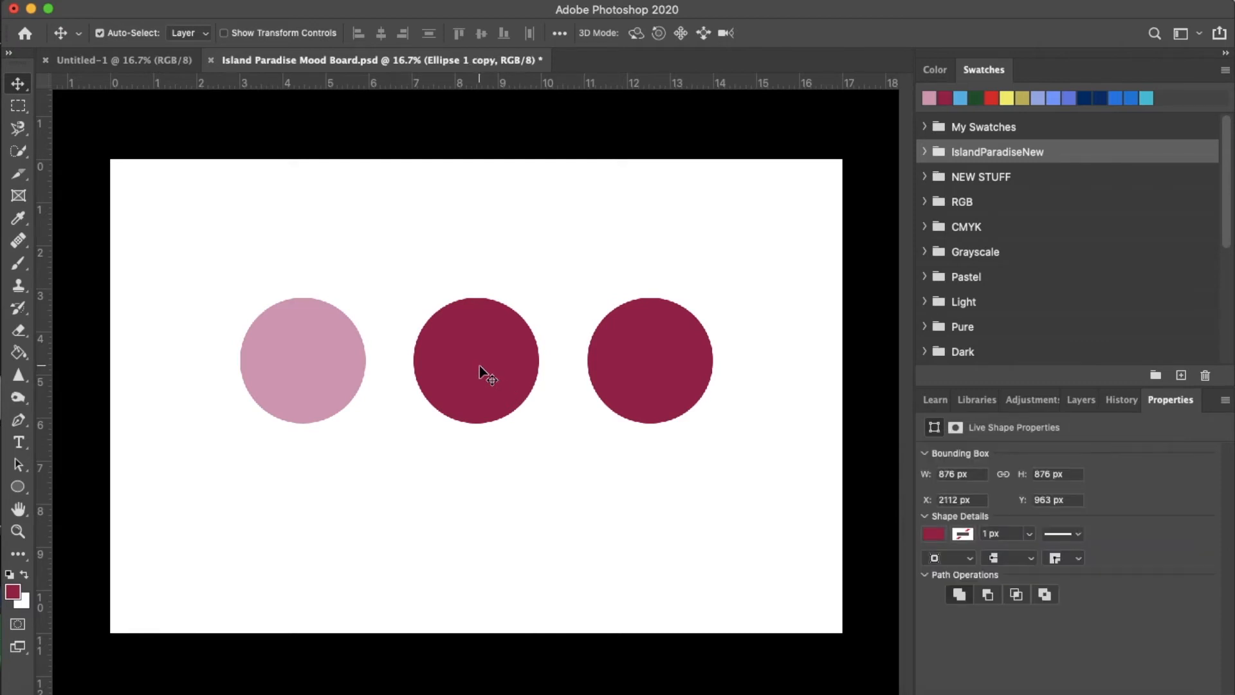
{"action": "left_click", "coordinate": [936, 534]}
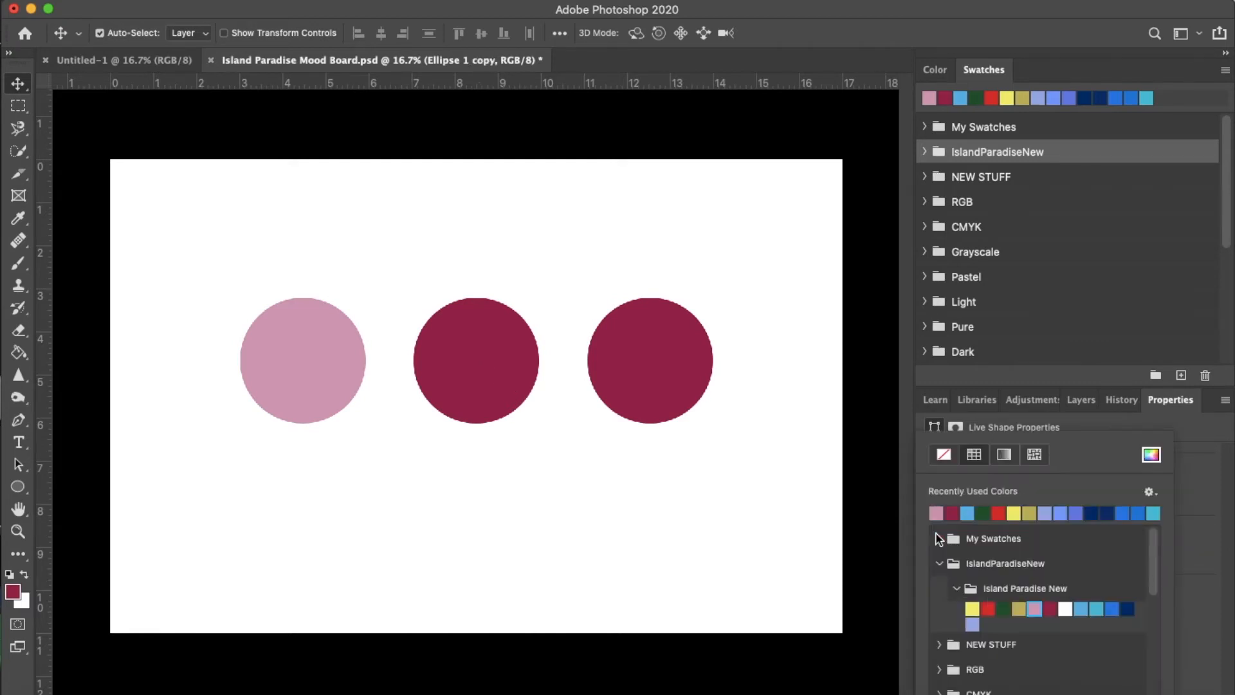
{"action": "left_click", "coordinate": [1113, 608]}
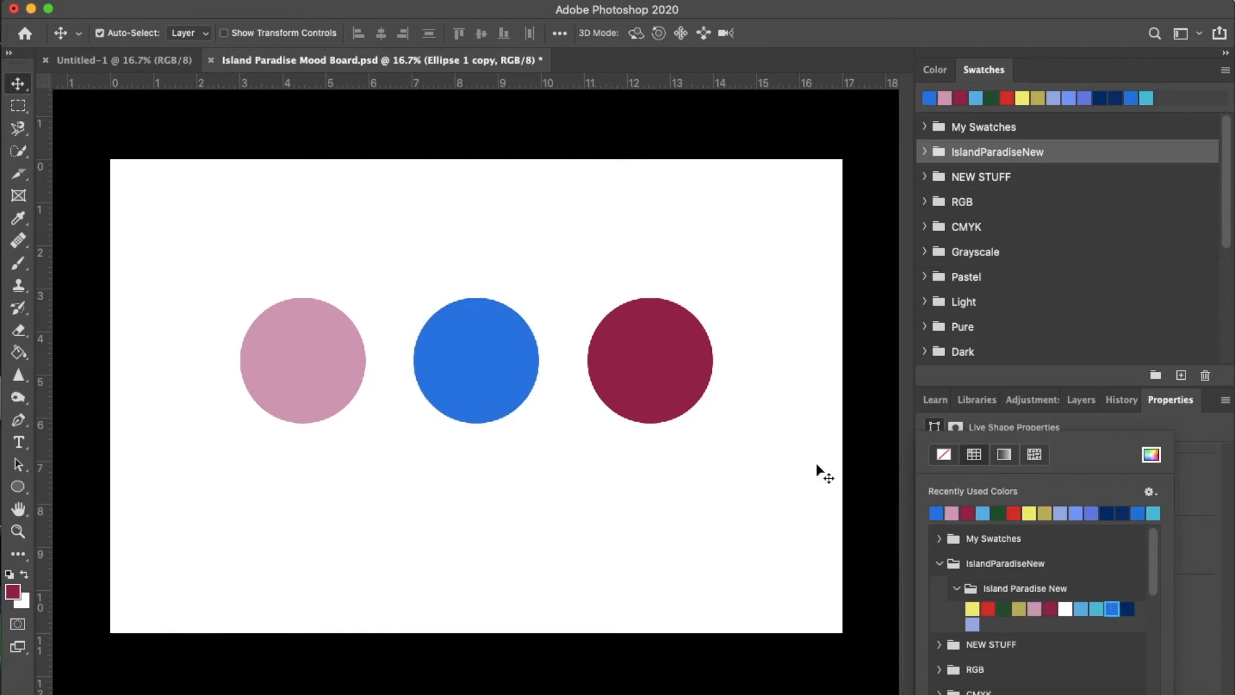
Fill the rightmost circle with yellow from the Island Paradise New swatches.
{"action": "left_click", "coordinate": [654, 367]}
{"action": "key", "text": "super+j"}
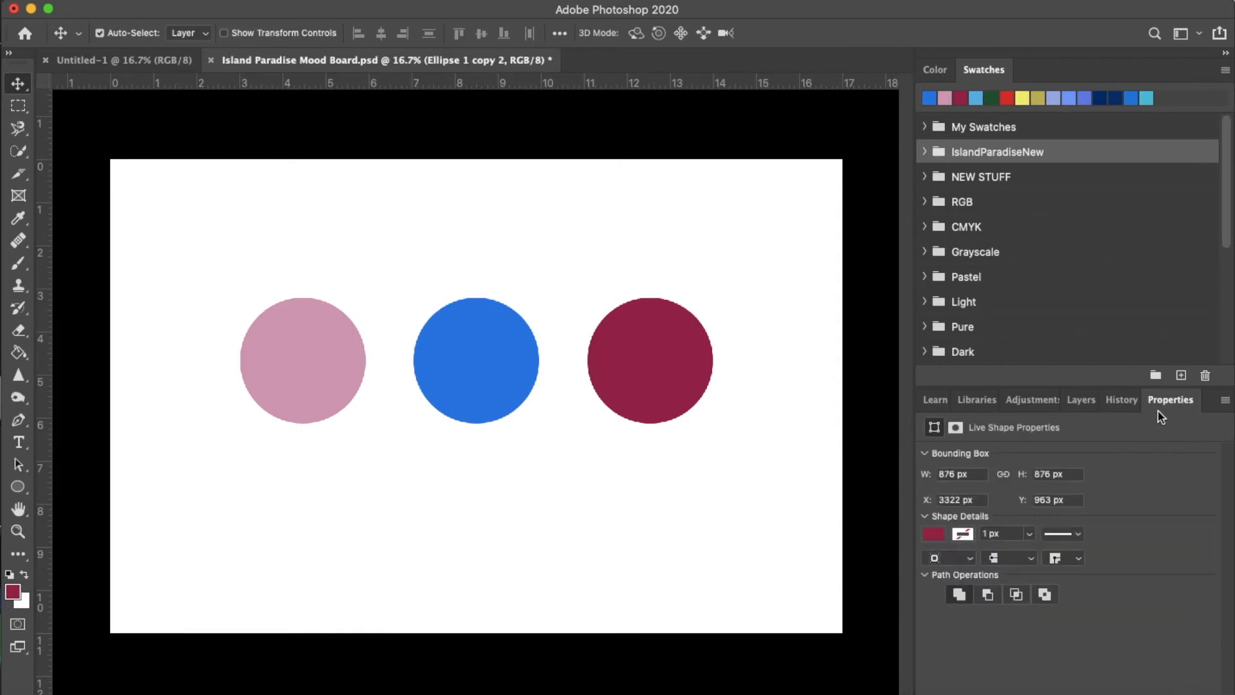
{"action": "left_click", "coordinate": [933, 535]}
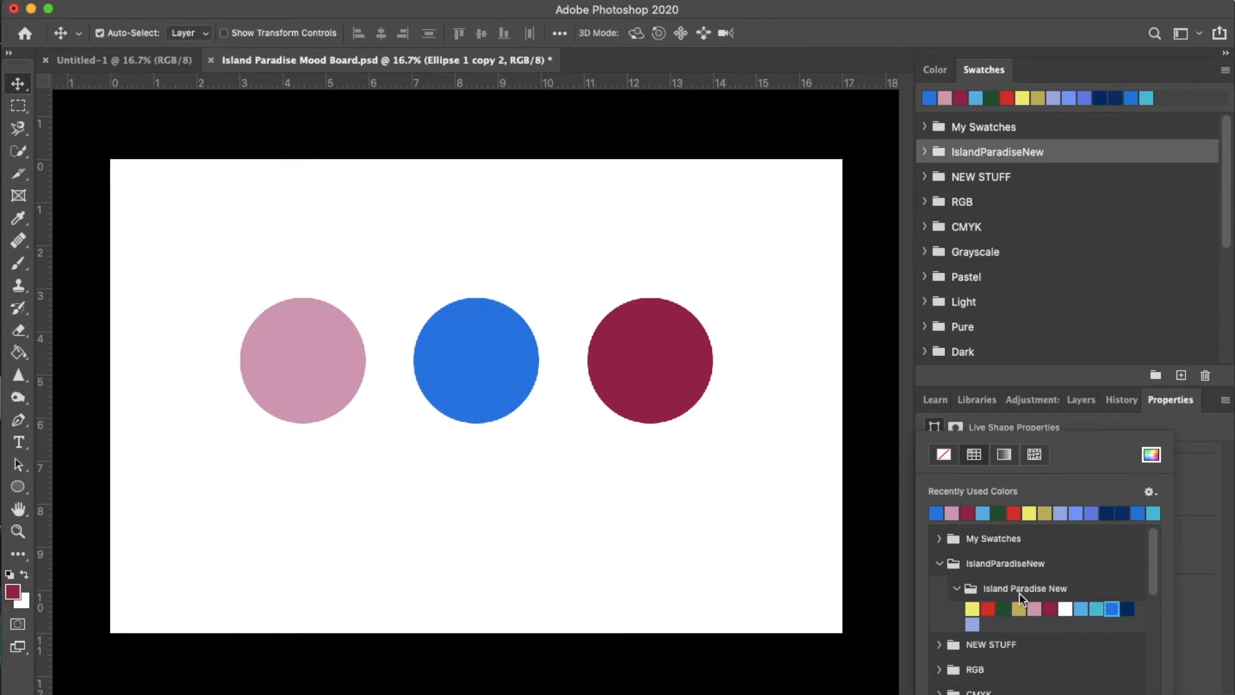
{"action": "left_click", "coordinate": [972, 609]}
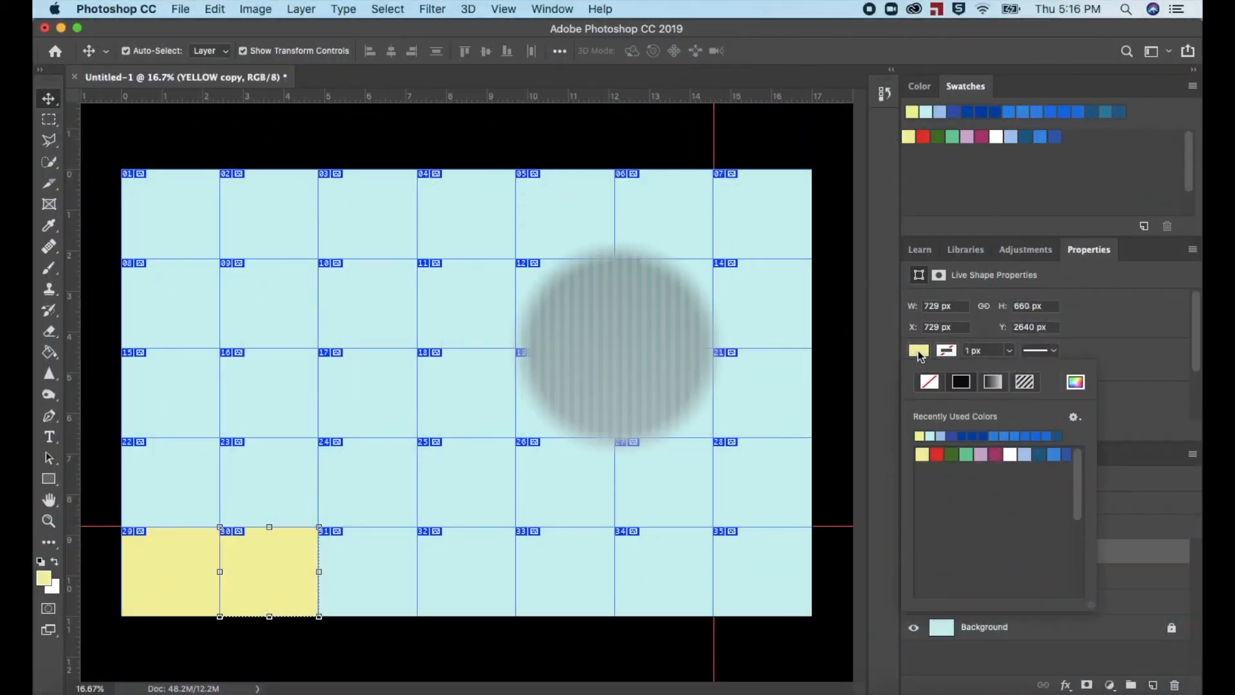
In Untitled-1, fill the copied rectangle in slice 30 with red Pantone 485 C and rename its layer RED.
{"action": "left_click", "coordinate": [938, 454]}
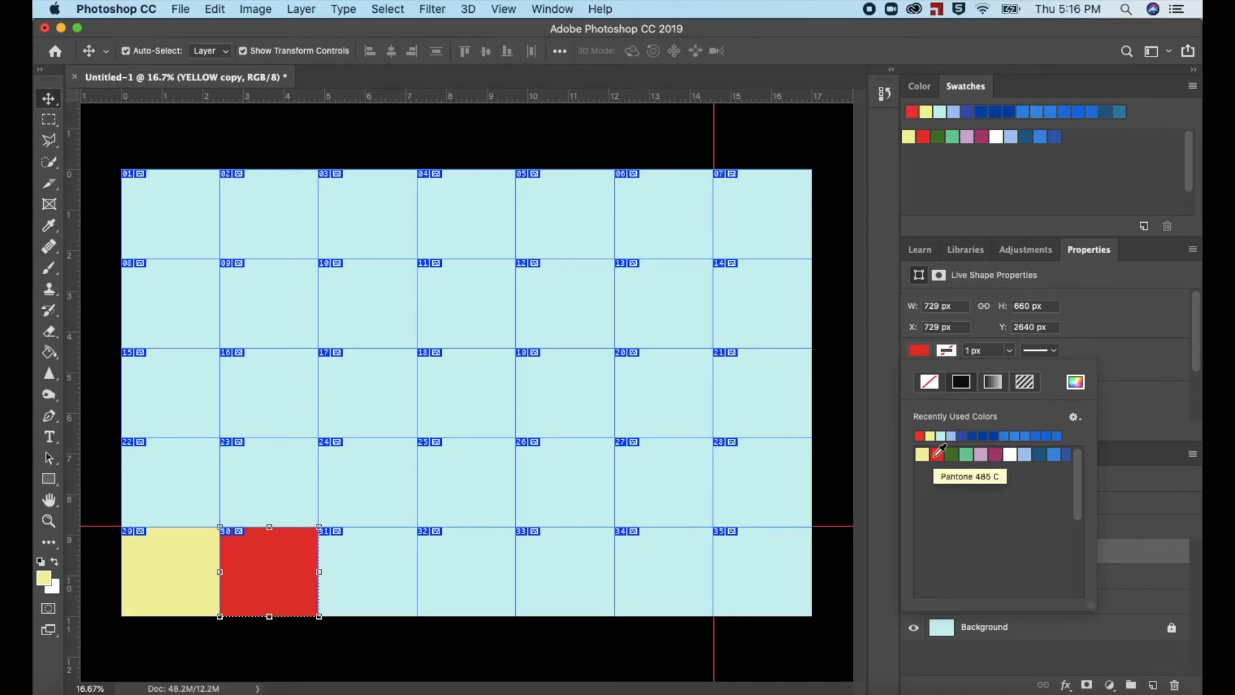
{"action": "left_click", "coordinate": [1115, 429]}
{"action": "double_click", "coordinate": [1002, 552]}
{"action": "type", "text": "RED"}
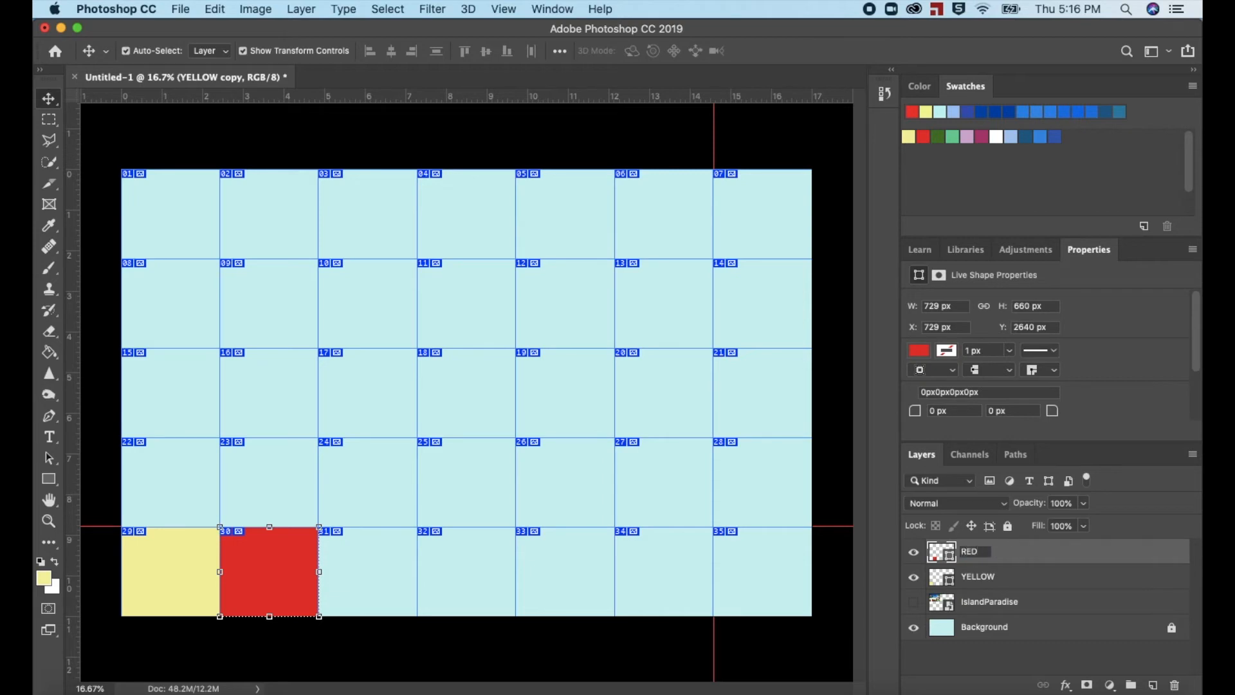
{"action": "left_click", "coordinate": [1021, 554]}
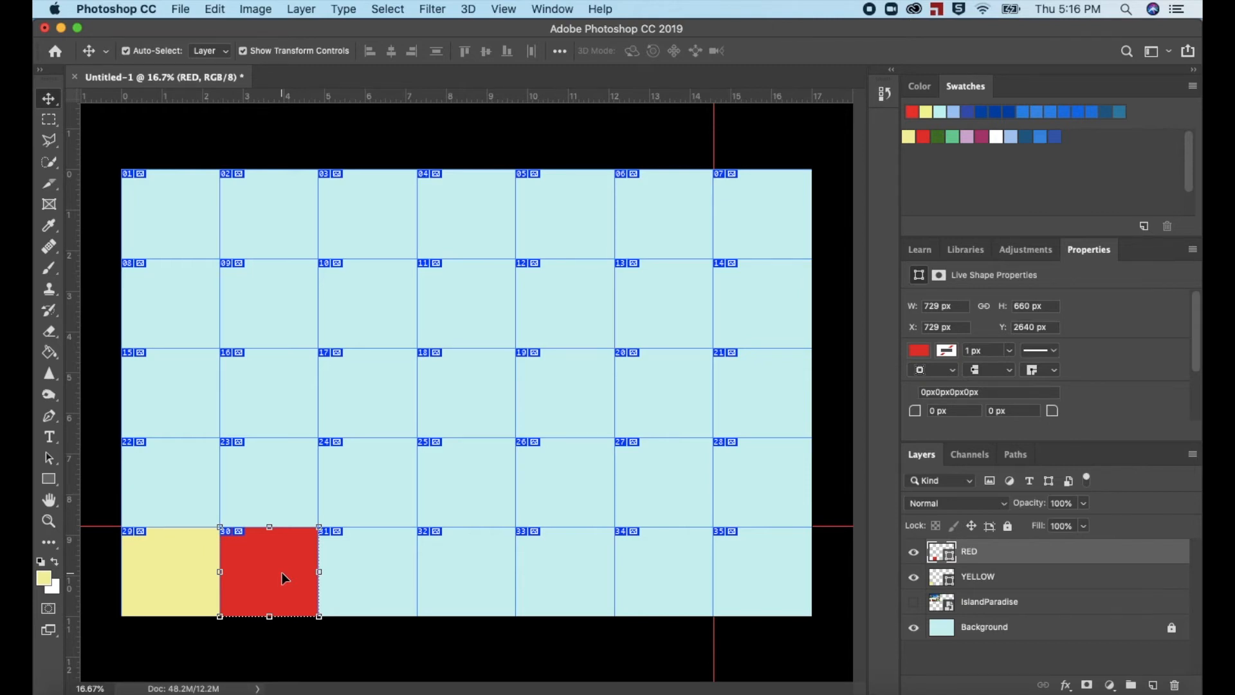
Duplicate the red rectangle into slice 31 and fill the copy with light green from the custom swatches.
{"action": "left_click_drag", "start_coordinate": [282, 572], "coordinate": [381, 570]}
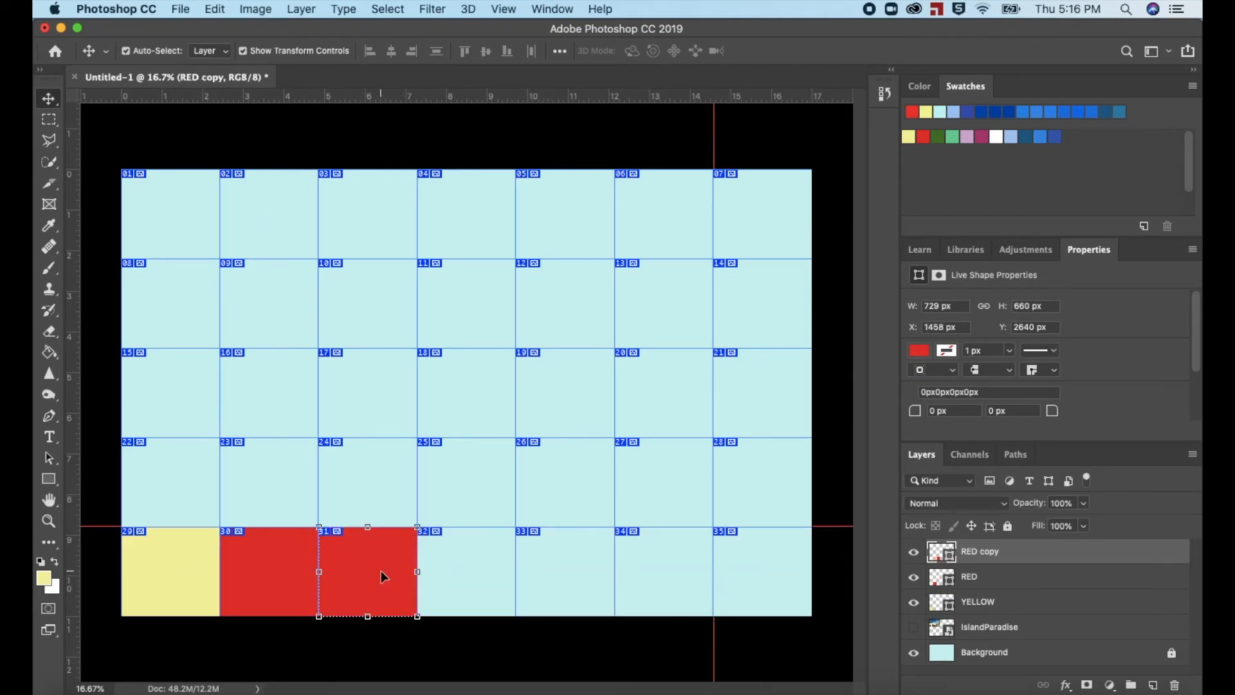
{"action": "left_click", "coordinate": [918, 352]}
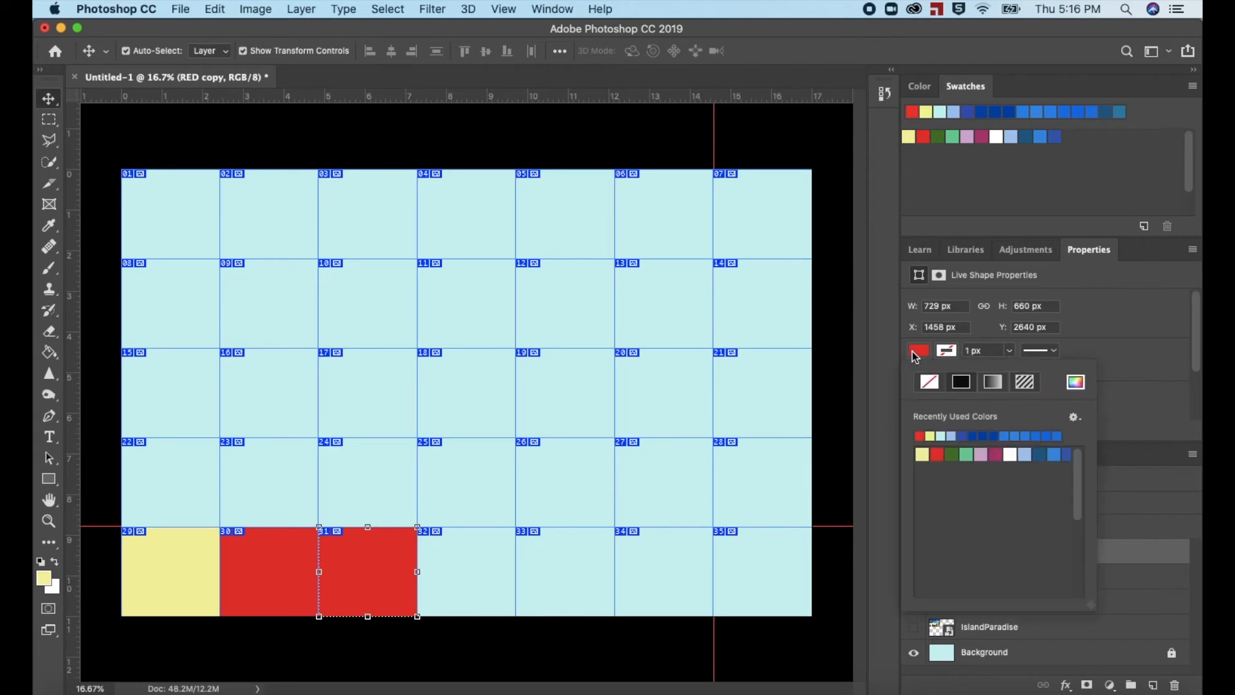
{"action": "left_click", "coordinate": [966, 454]}
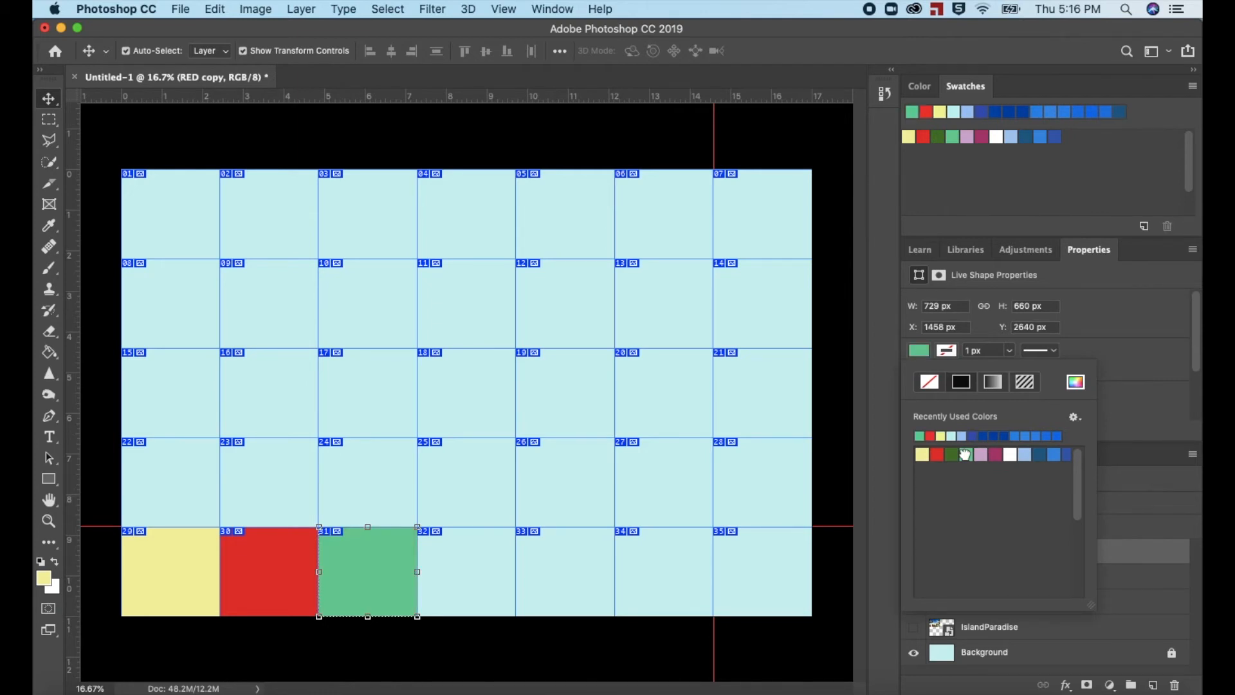
{"action": "left_click", "coordinate": [1157, 449]}
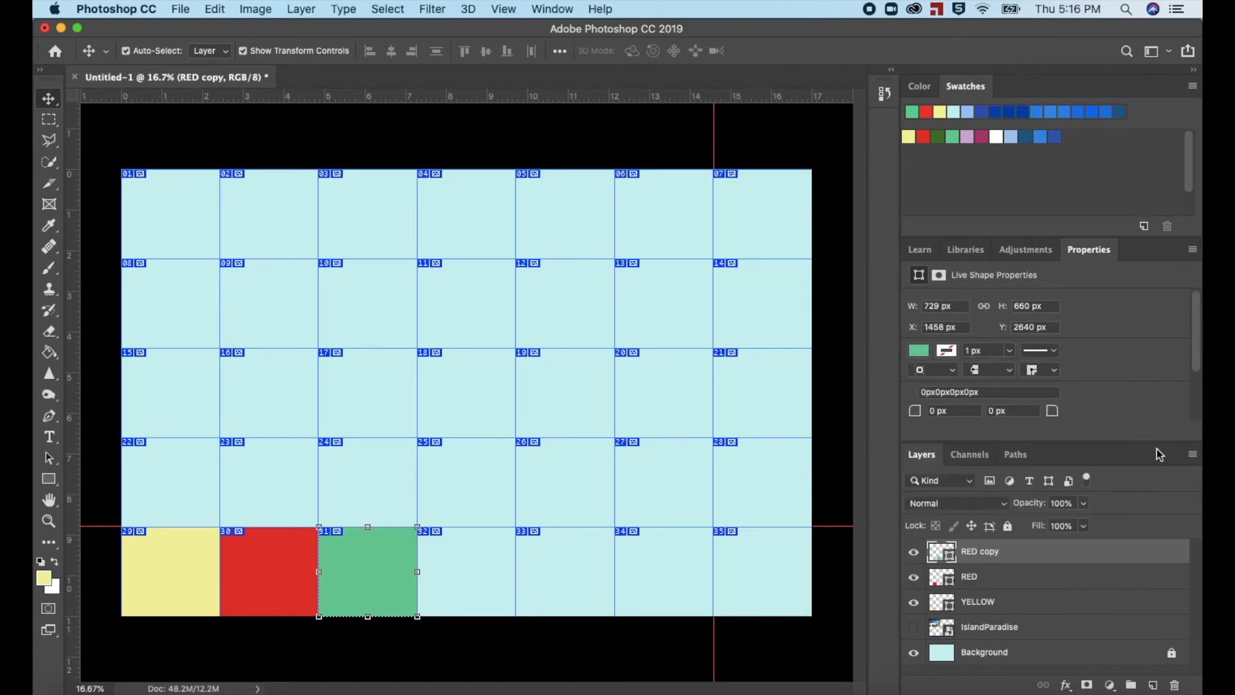
Rename the green rectangle's layer LIGHT GREEN.
{"action": "double_click", "coordinate": [976, 552]}
{"action": "type", "text": "LIGHT GREEN"}
{"action": "left_click", "coordinate": [1055, 558]}
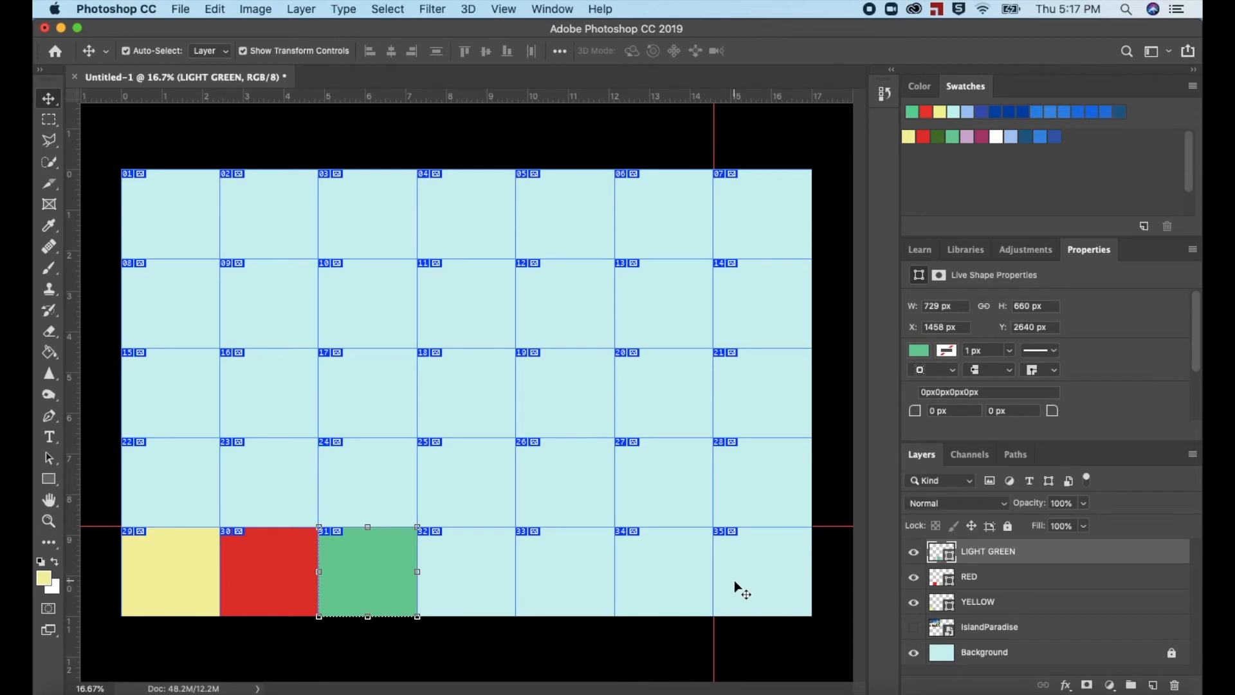
Undo the green, red and yellow rectangles so the slice row is empty again.
{"action": "key", "text": "super+z"}
{"action": "key", "text": "super+z"}
{"action": "key", "text": "super+z"}
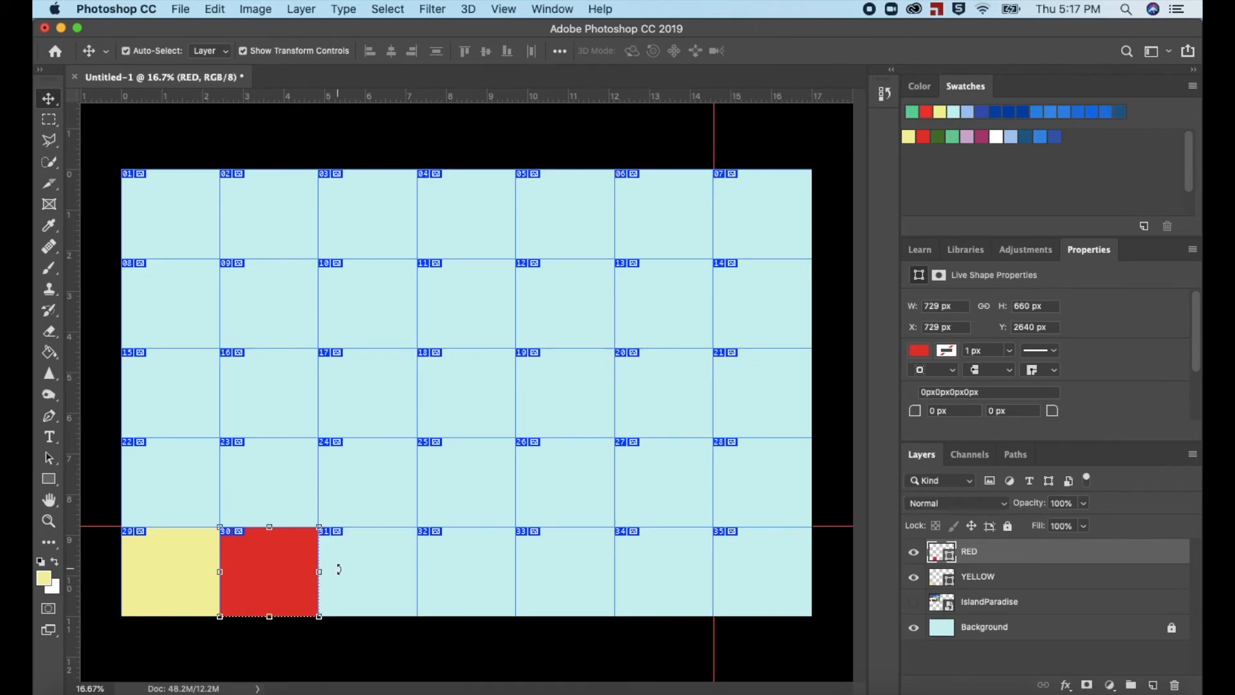
{"action": "key", "text": "super+z"}
{"action": "key", "text": "super+z"}
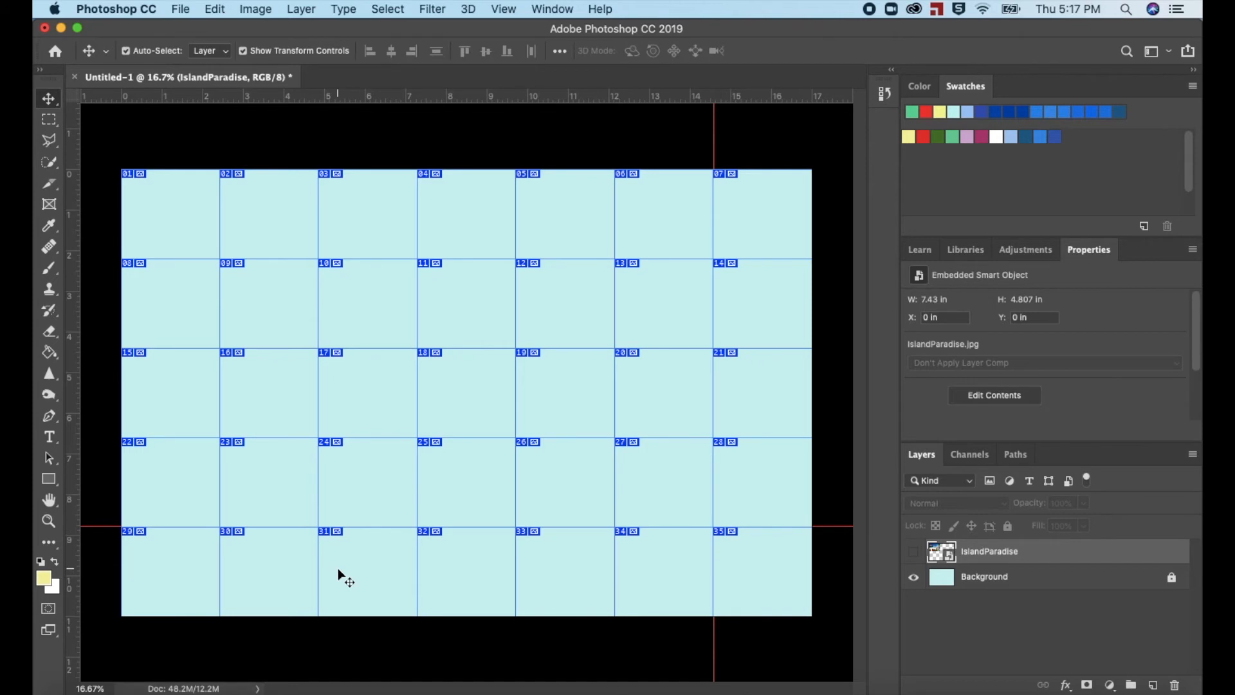
Draw a yellow circle about 520 px in diameter inside slice 29 with the Ellipse tool.
{"action": "left_click", "coordinate": [48, 480]}
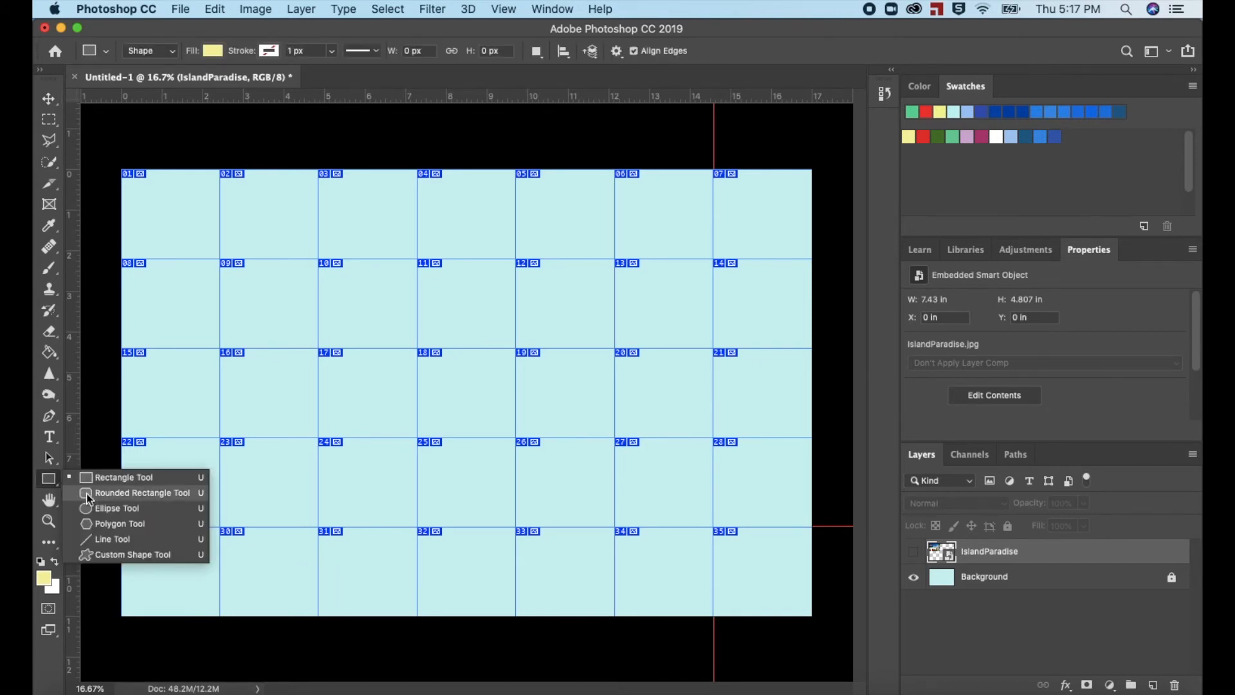
{"action": "left_click", "coordinate": [110, 509]}
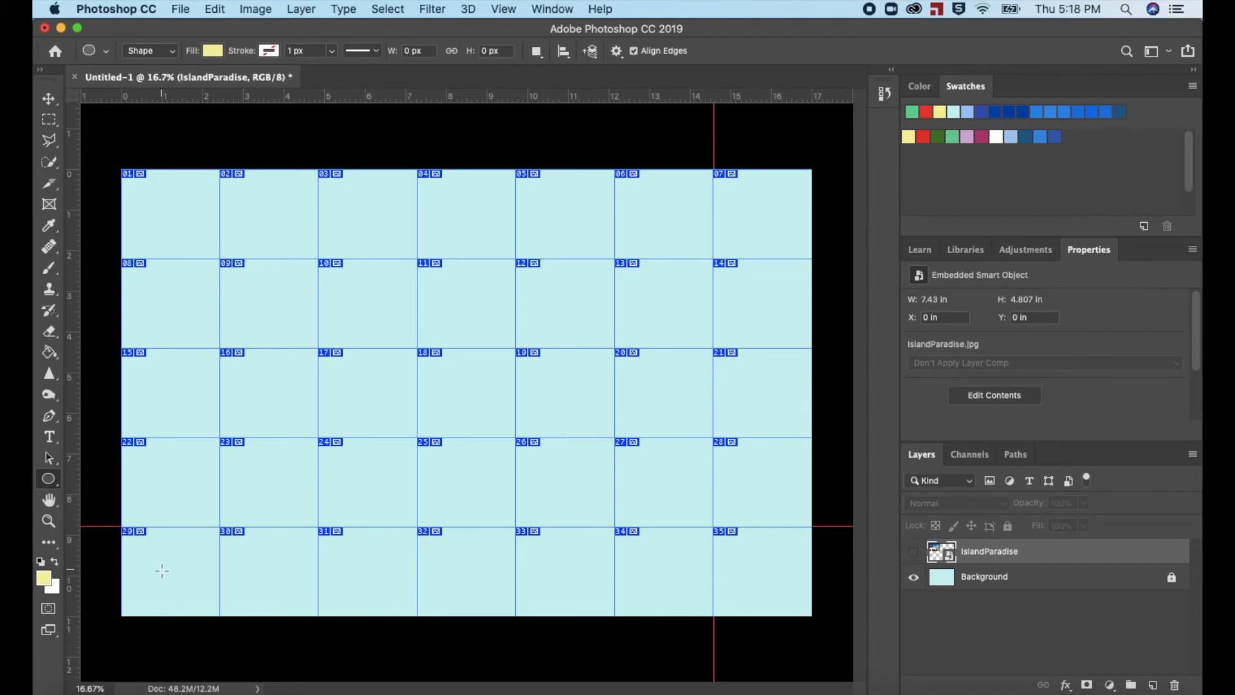
{"action": "left_click_drag", "start_coordinate": [152, 562], "coordinate": [172, 579]}
Duplicate the yellow circle across slices 30 to 35 and up the last column into slices 28, 21, 14 and 07.
{"action": "key", "text": "v"}
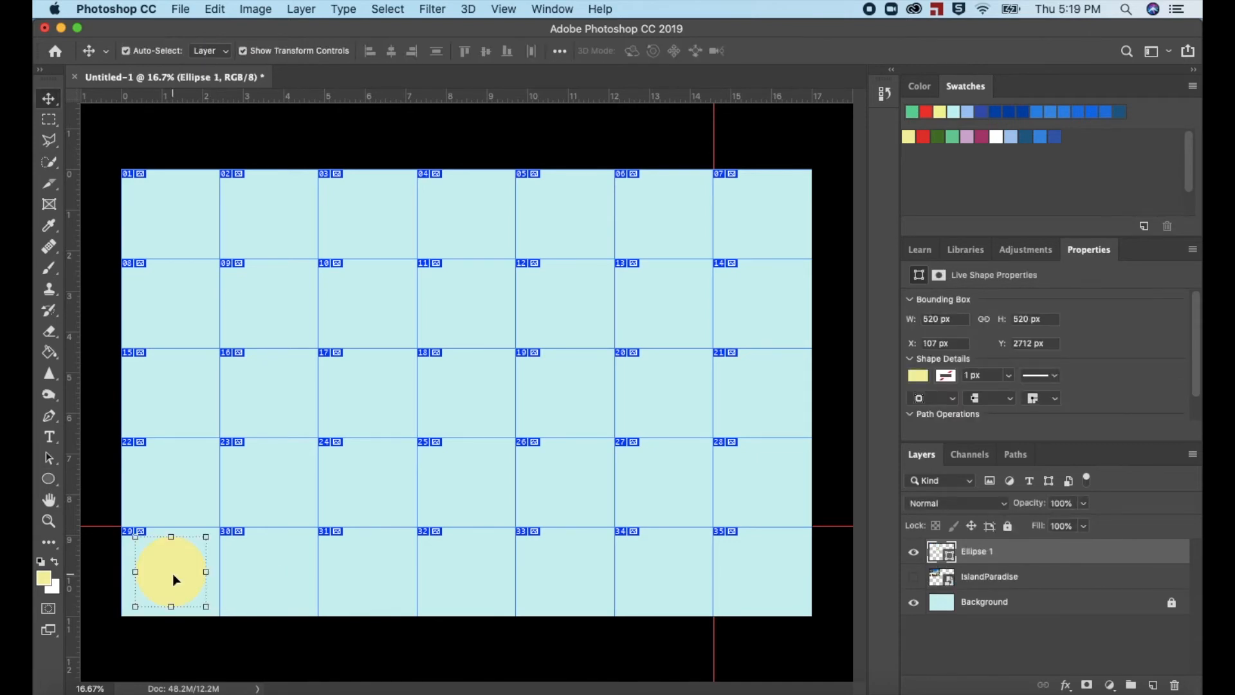
{"action": "left_click_drag", "start_coordinate": [172, 580], "coordinate": [271, 572]}
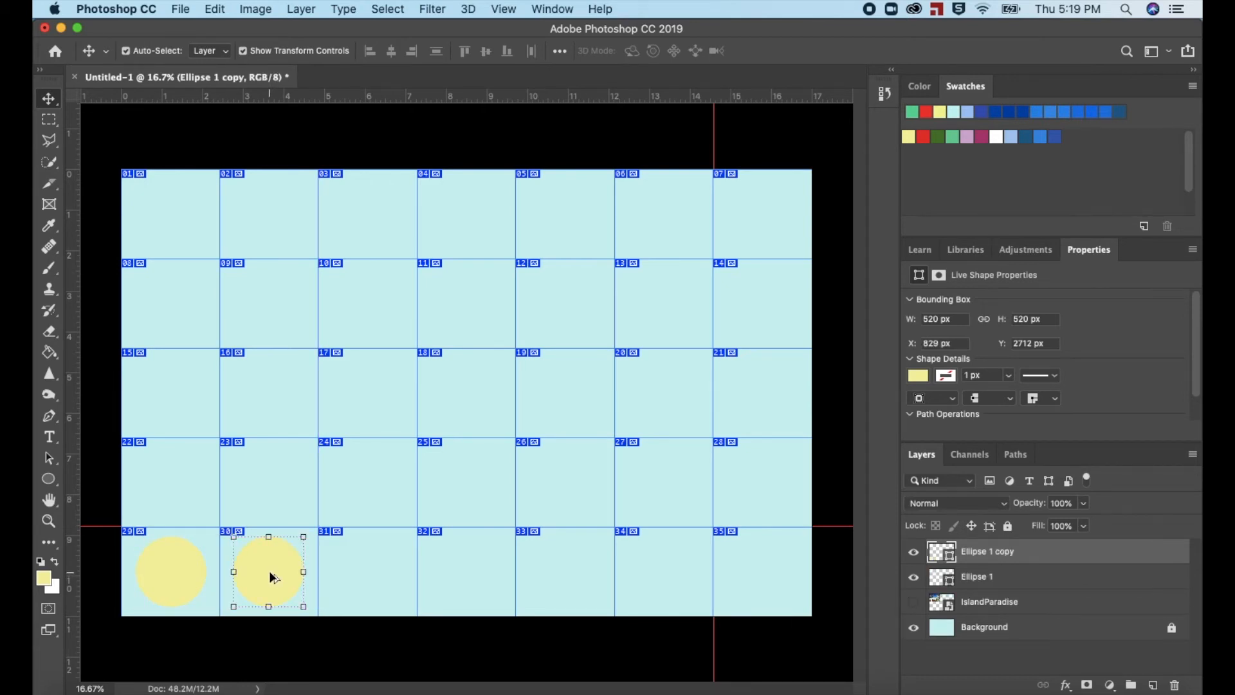
{"action": "left_click_drag", "start_coordinate": [270, 573], "coordinate": [759, 573]}
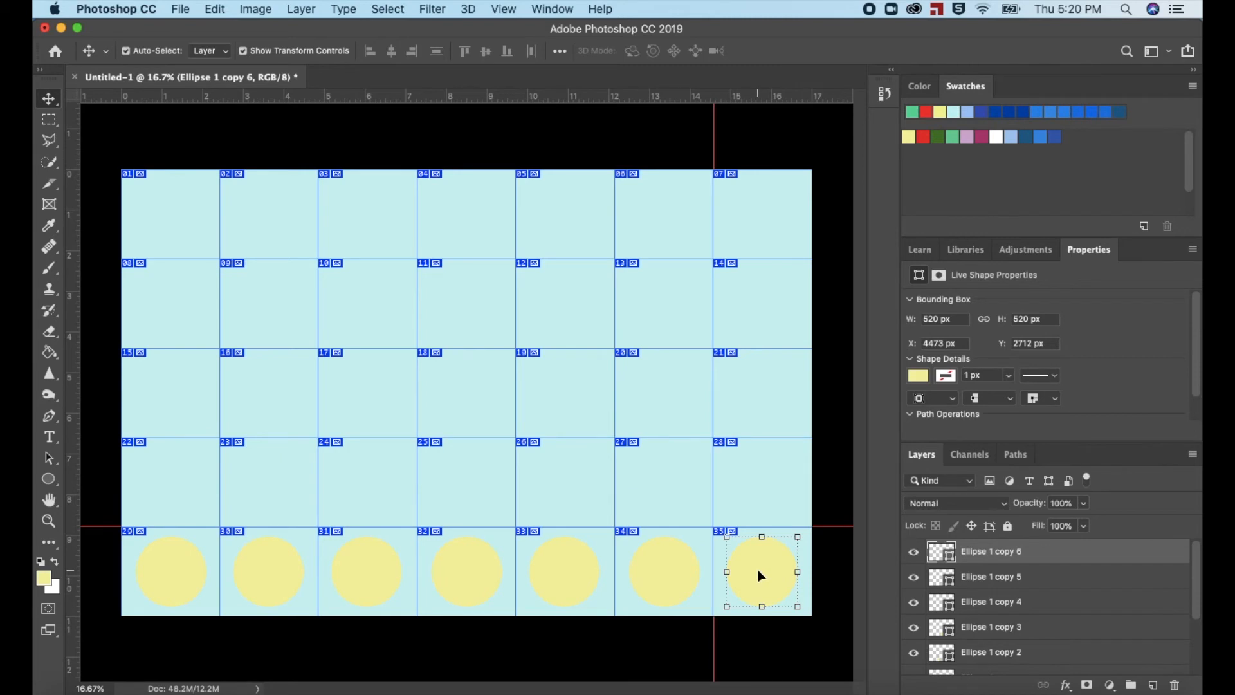
{"action": "left_click_drag", "start_coordinate": [758, 571], "coordinate": [762, 222]}
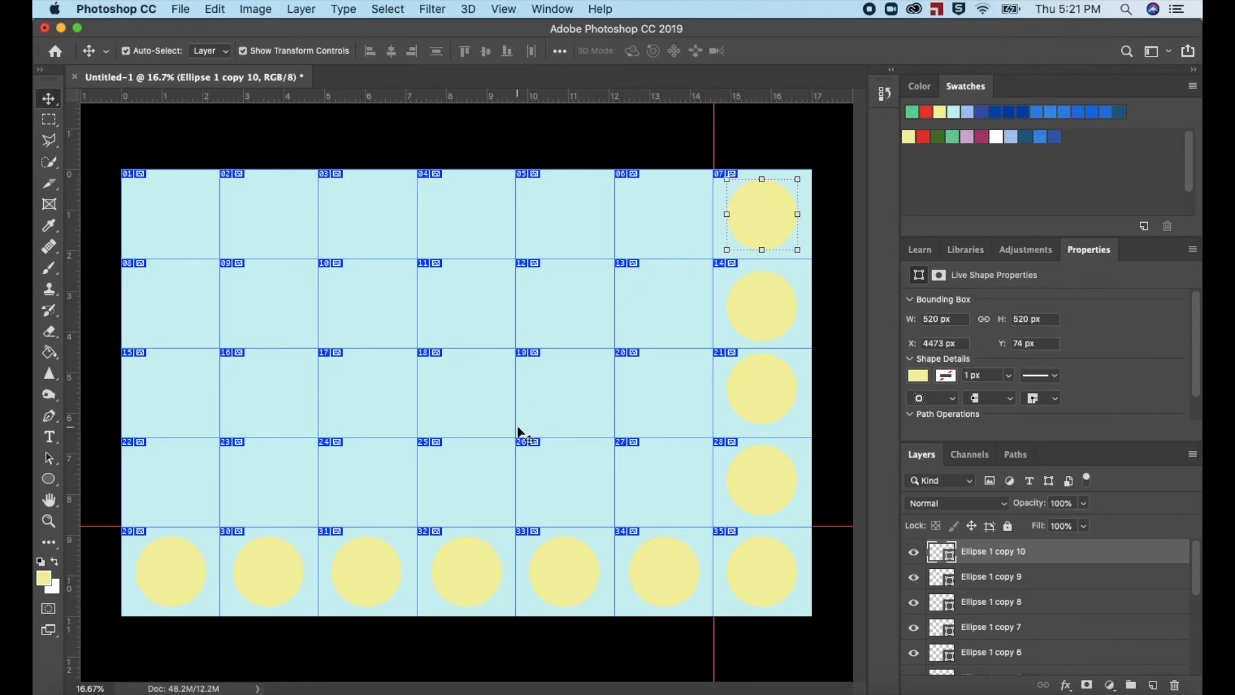
Select the seven circles in slices 29 to 35 and distribute their horizontal spacing evenly.
{"action": "left_click", "coordinate": [181, 577]}
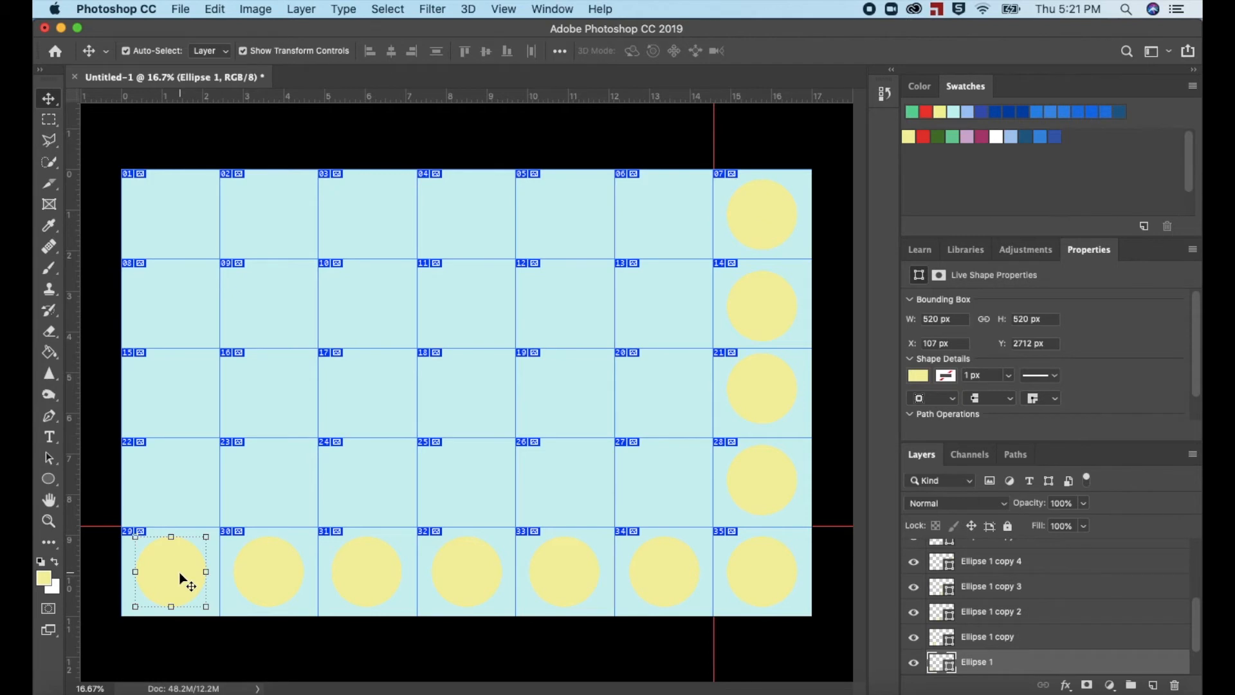
{"action": "left_click", "coordinate": [276, 570], "text": "shift"}
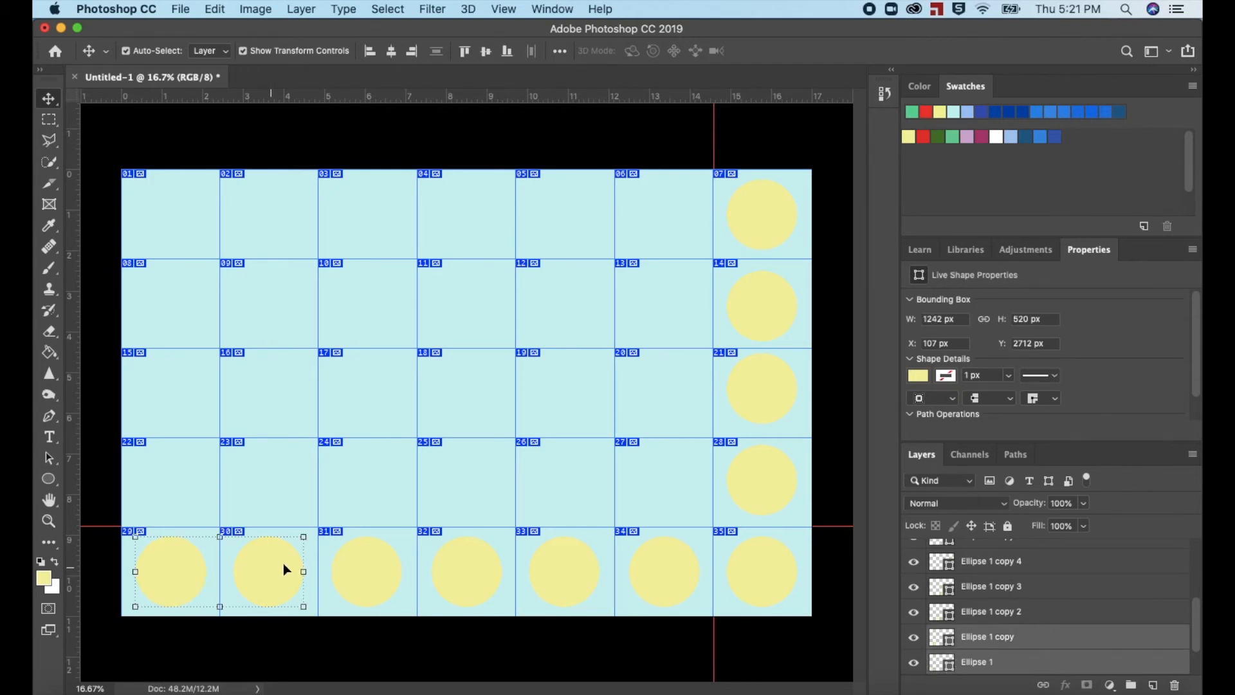
{"action": "left_click", "coordinate": [391, 566], "text": "shift"}
{"action": "left_click", "coordinate": [482, 566], "text": "shift"}
{"action": "left_click", "coordinate": [569, 573], "text": "shift"}
{"action": "left_click", "coordinate": [669, 571], "text": "shift"}
{"action": "left_click", "coordinate": [760, 572], "text": "shift"}
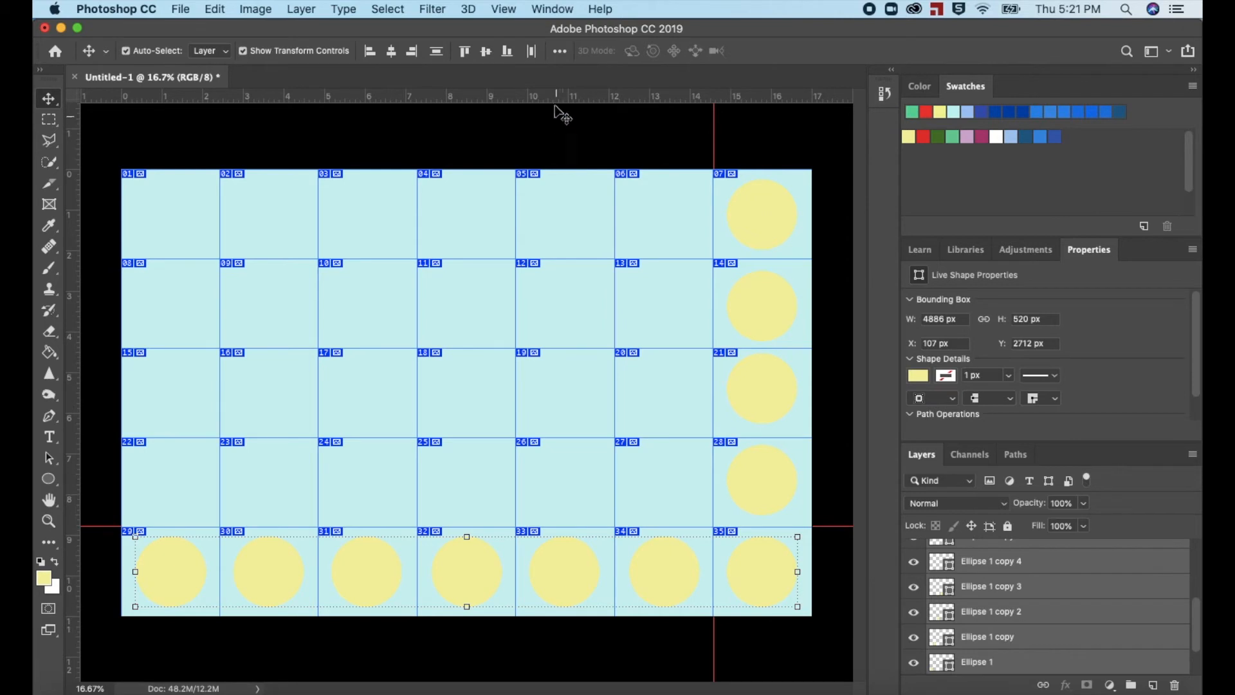
{"action": "left_click", "coordinate": [559, 51]}
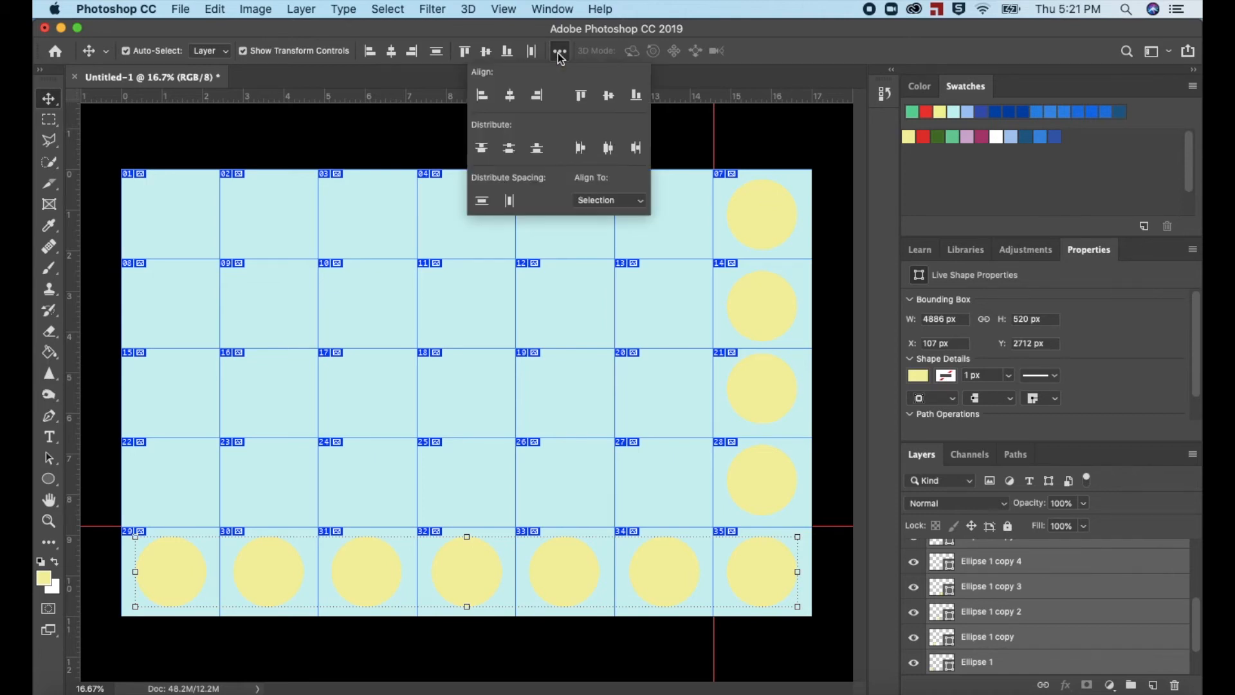
{"action": "left_click", "coordinate": [511, 203]}
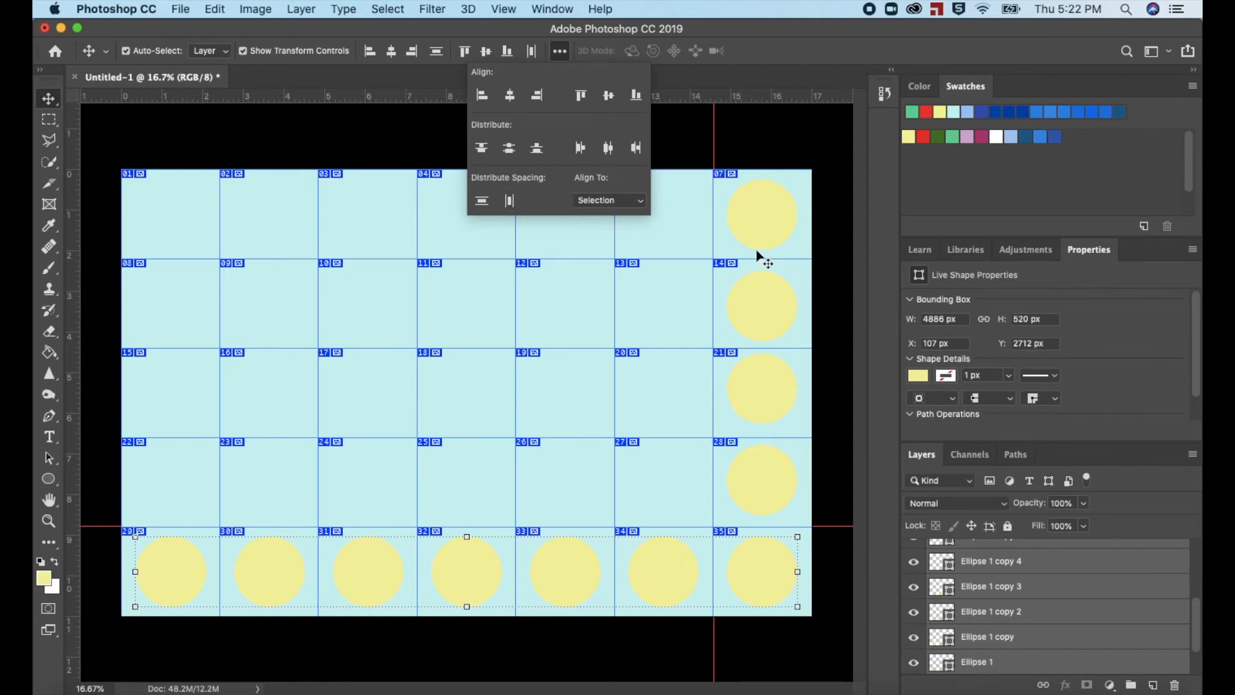
Distribute the vertical spacing of the five circles in the last column, slices 07 to 35, evenly and deselect them.
{"action": "left_click", "coordinate": [761, 234]}
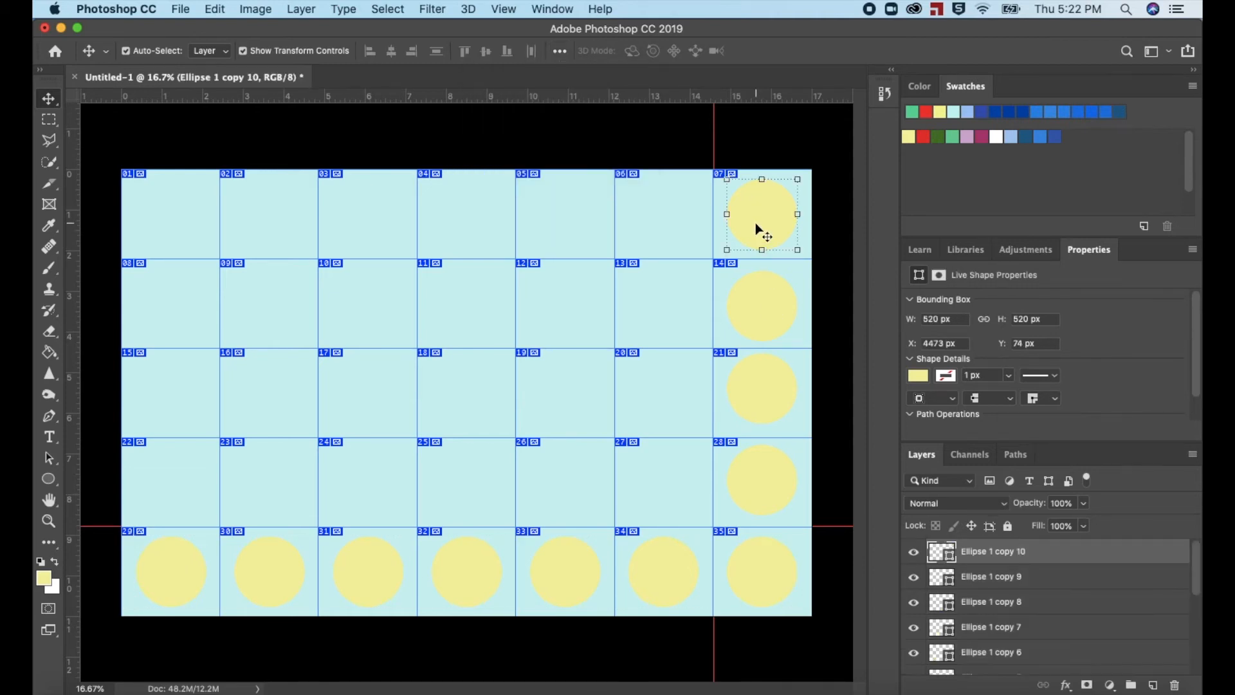
{"action": "left_click", "coordinate": [774, 298], "text": "shift"}
{"action": "left_click", "coordinate": [767, 392], "text": "shift"}
{"action": "left_click", "coordinate": [771, 480], "text": "shift"}
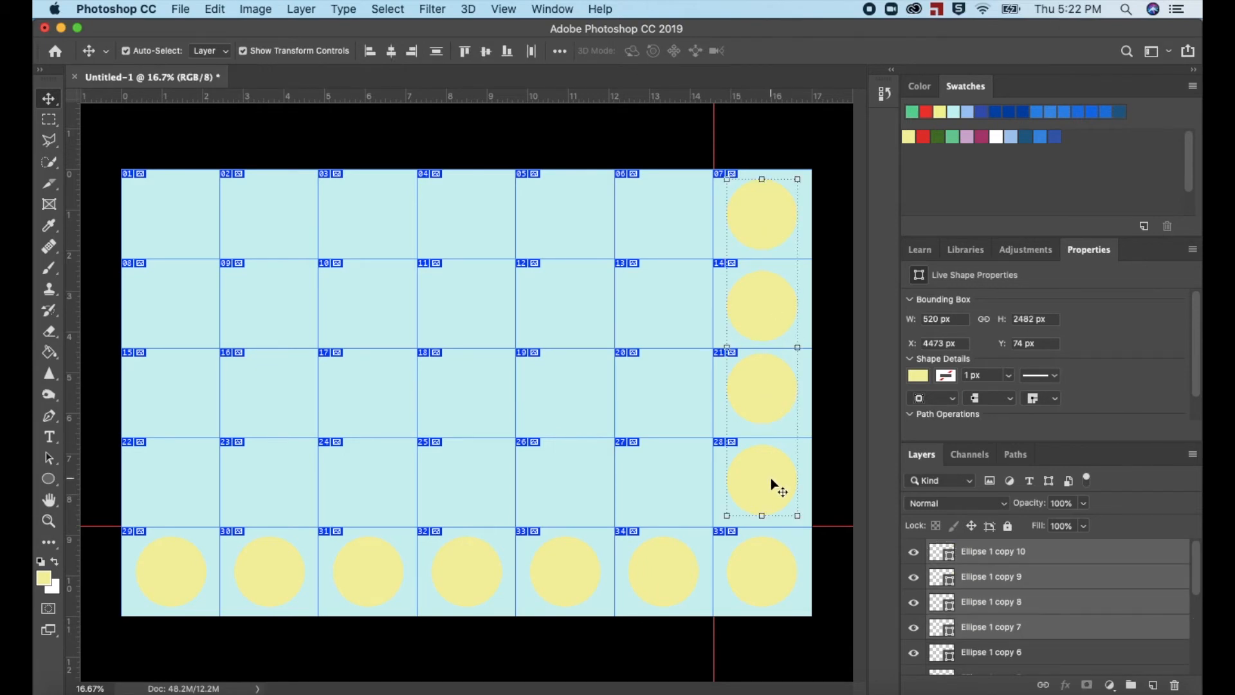
{"action": "left_click", "coordinate": [766, 566], "text": "shift"}
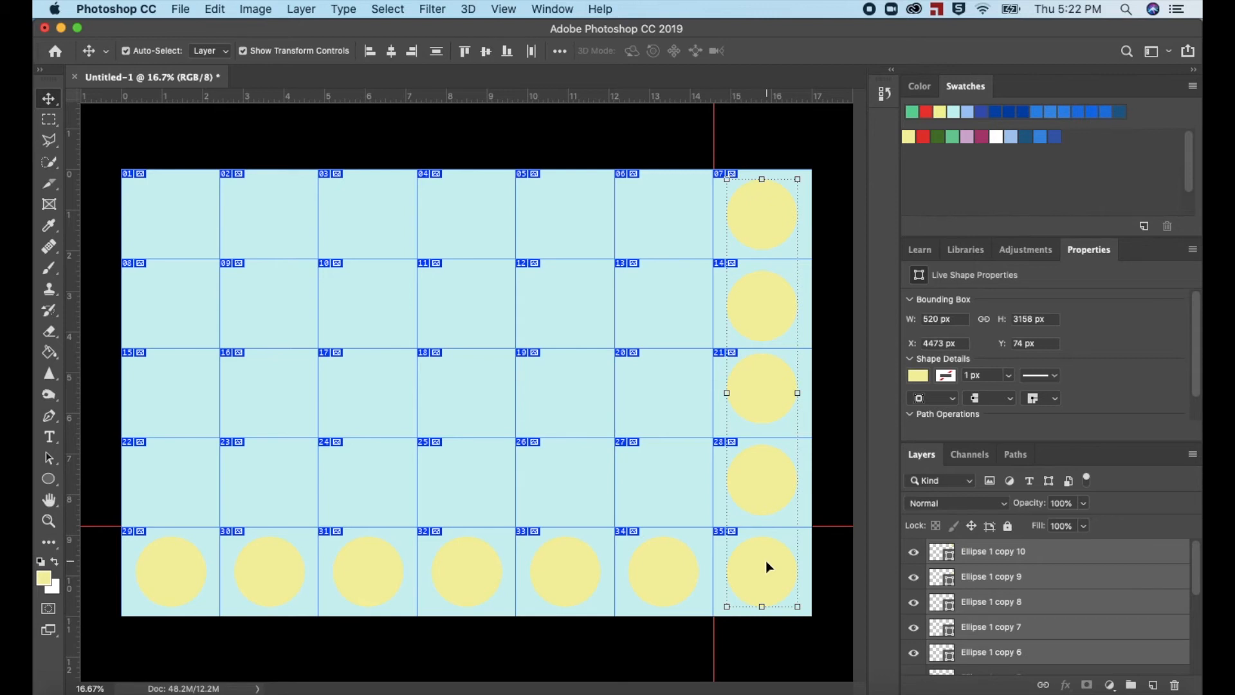
{"action": "left_click", "coordinate": [558, 51]}
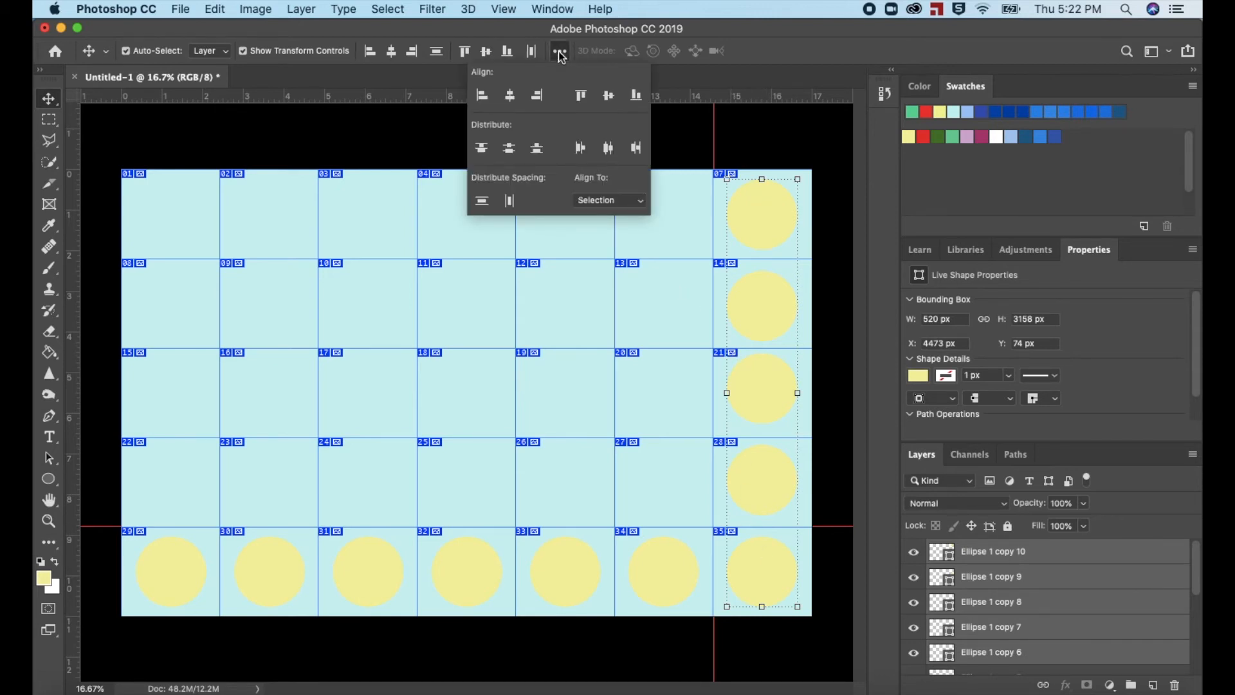
{"action": "left_click", "coordinate": [481, 203]}
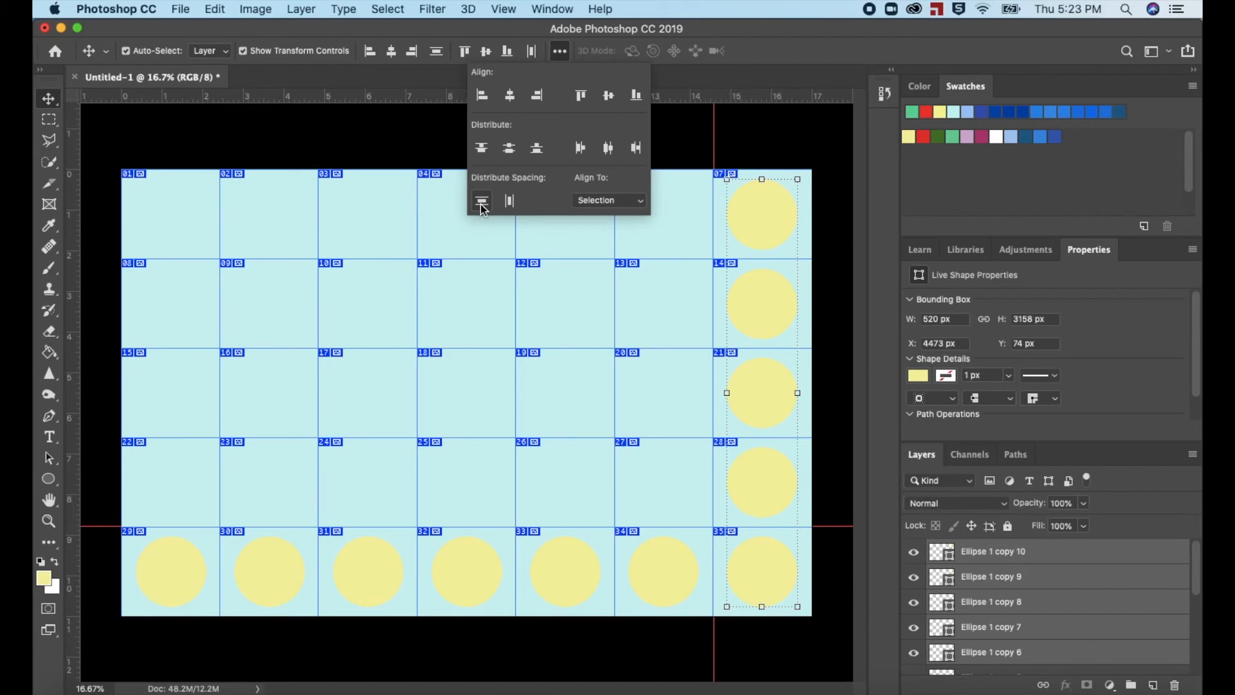
{"action": "left_click", "coordinate": [674, 156]}
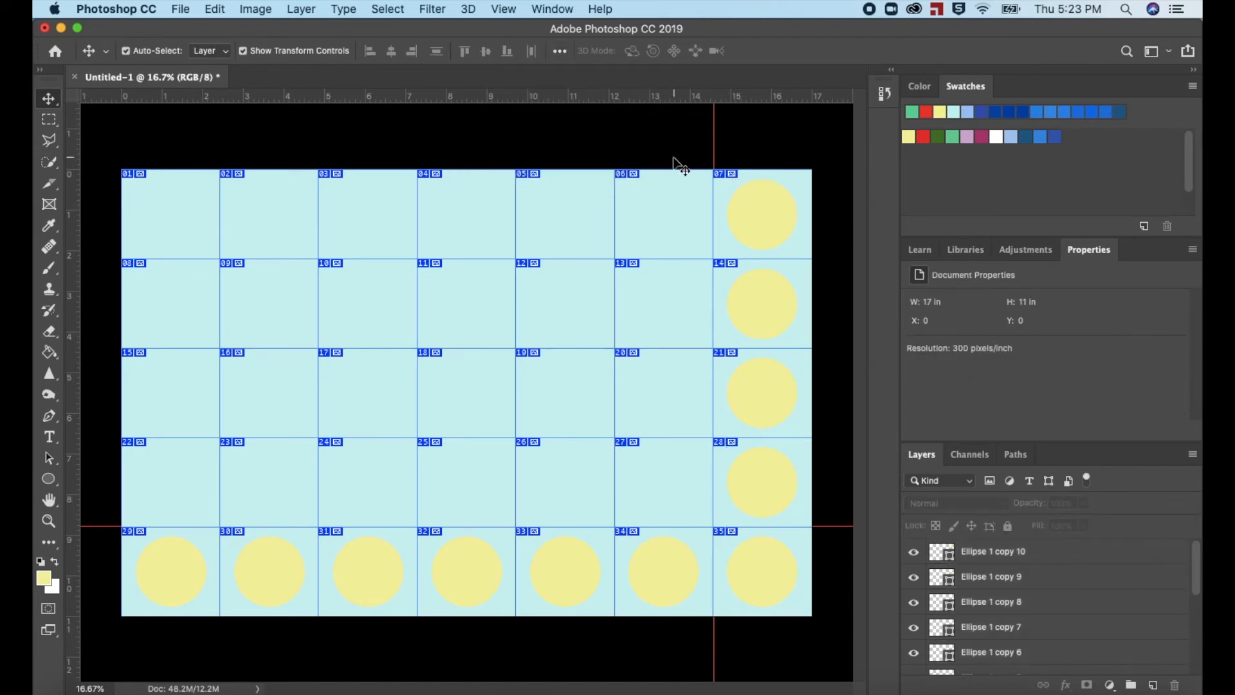
Fill the circle in slice 30 with red Pantone 485 C and the one in slice 31 with green Pantone 346 C.
{"action": "left_click", "coordinate": [270, 572]}
{"action": "left_click", "coordinate": [918, 375]}
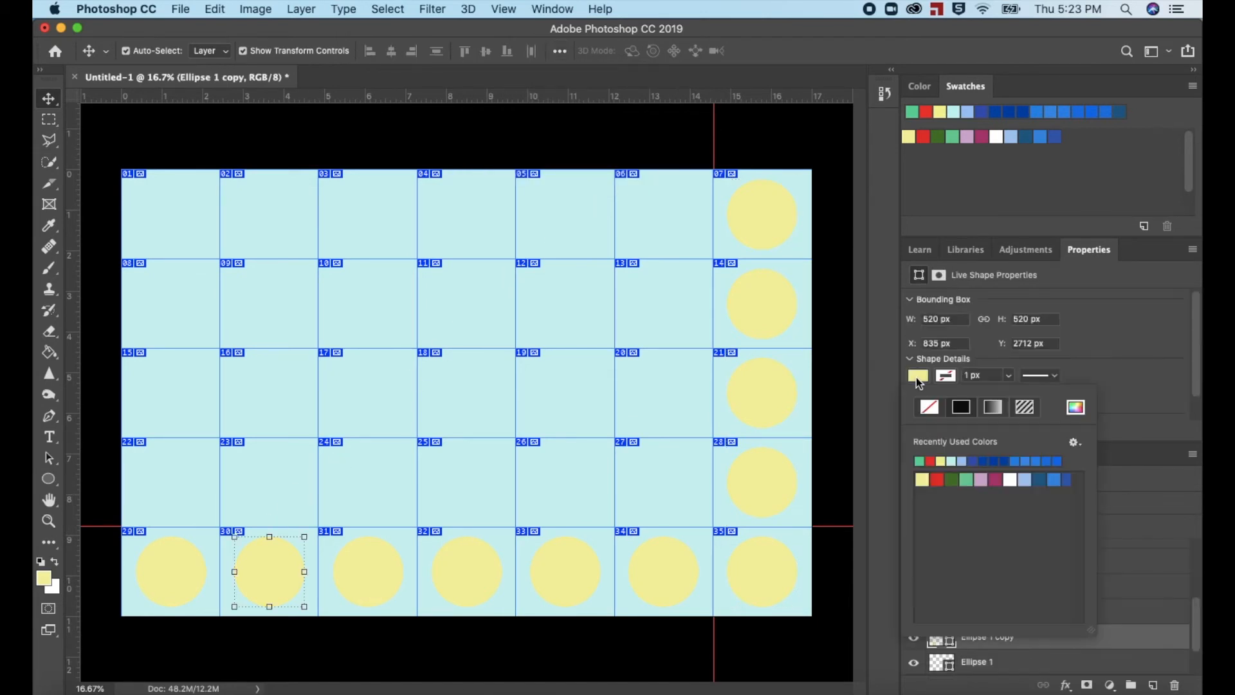
{"action": "left_click", "coordinate": [936, 480]}
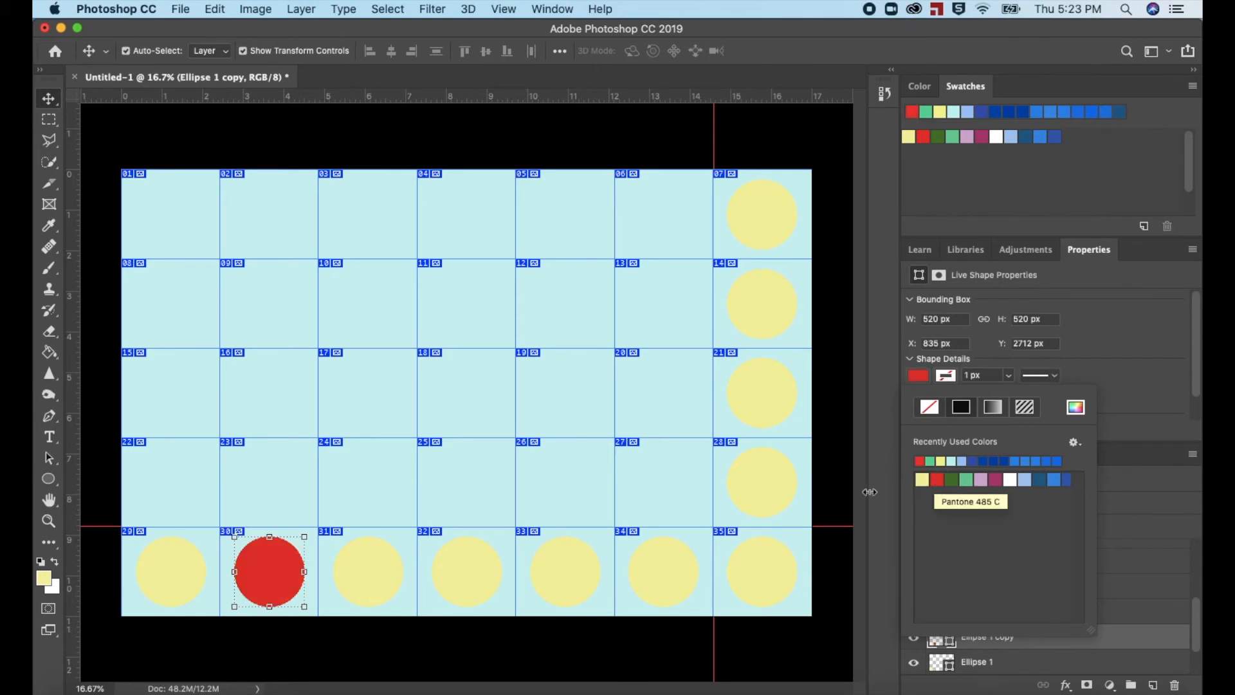
{"action": "left_click", "coordinate": [389, 572]}
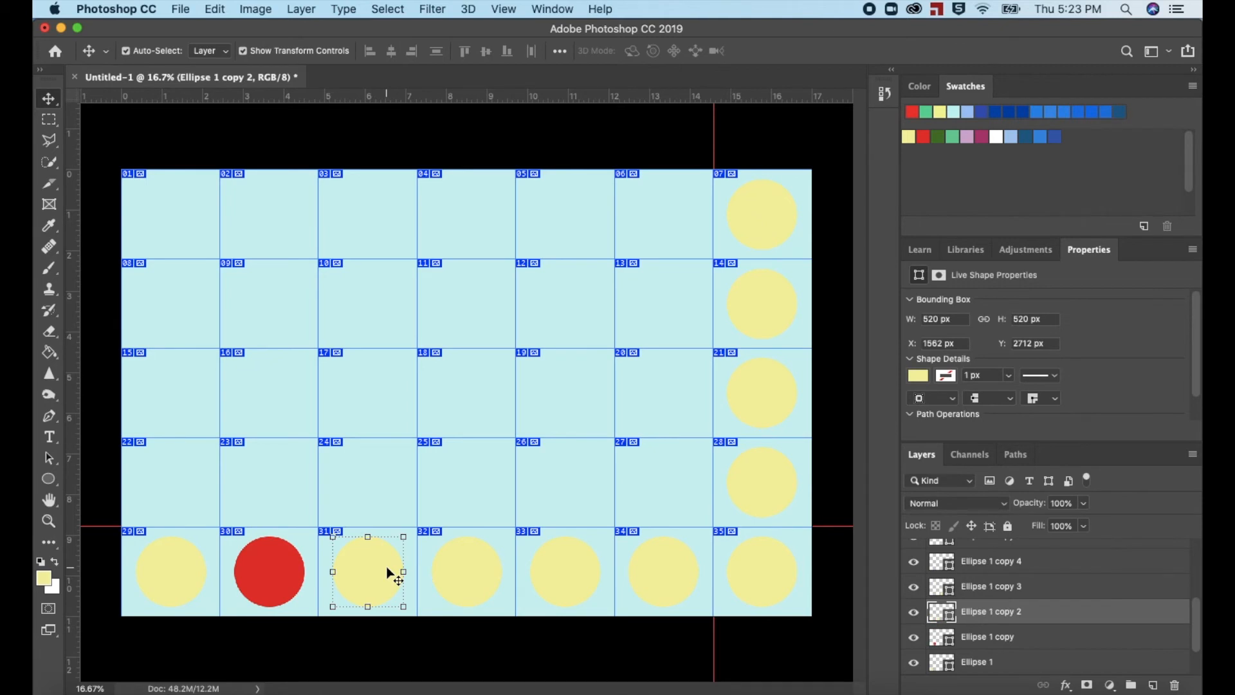
{"action": "left_click", "coordinate": [919, 375]}
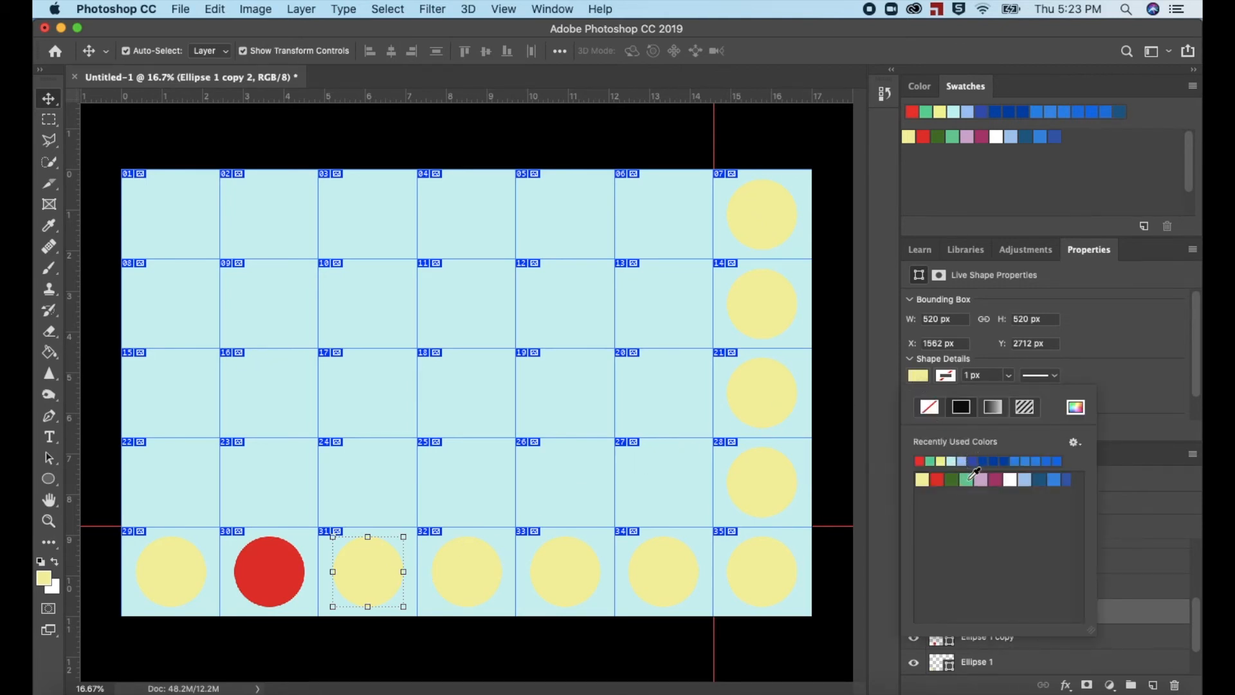
{"action": "left_click", "coordinate": [966, 480]}
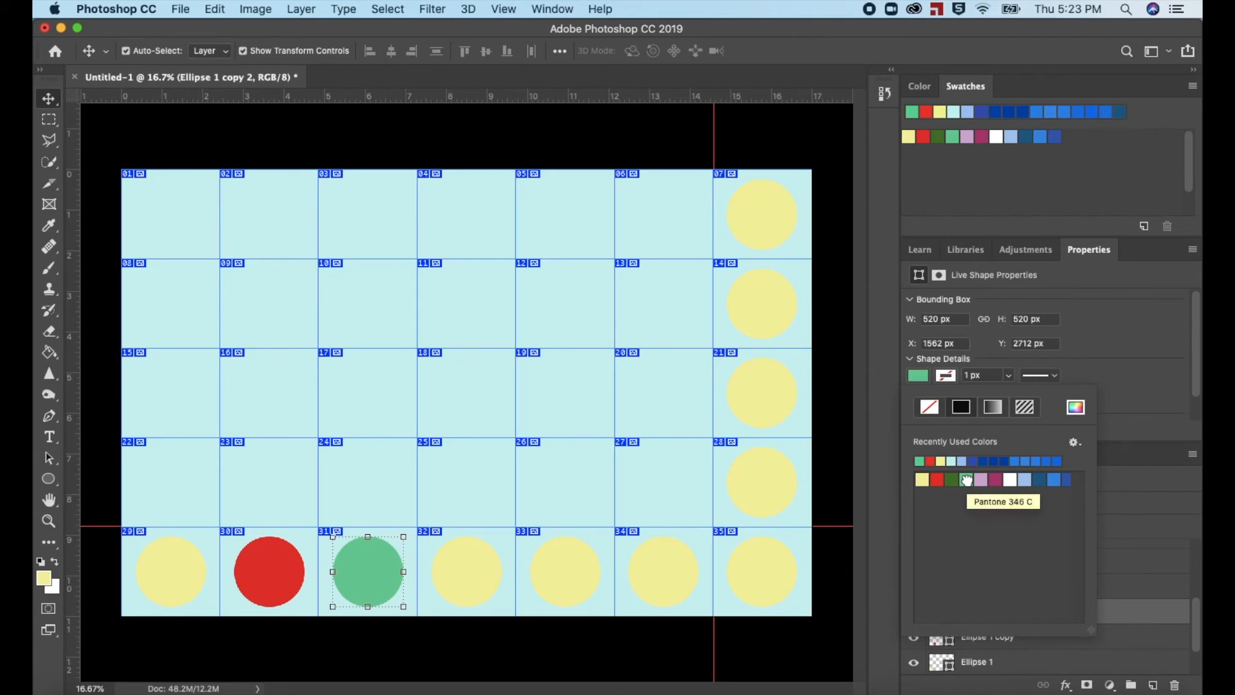
Fill the circle in slice 32 with dark green and the one in slice 33 with light purple from the custom swatches.
{"action": "left_click", "coordinate": [463, 579]}
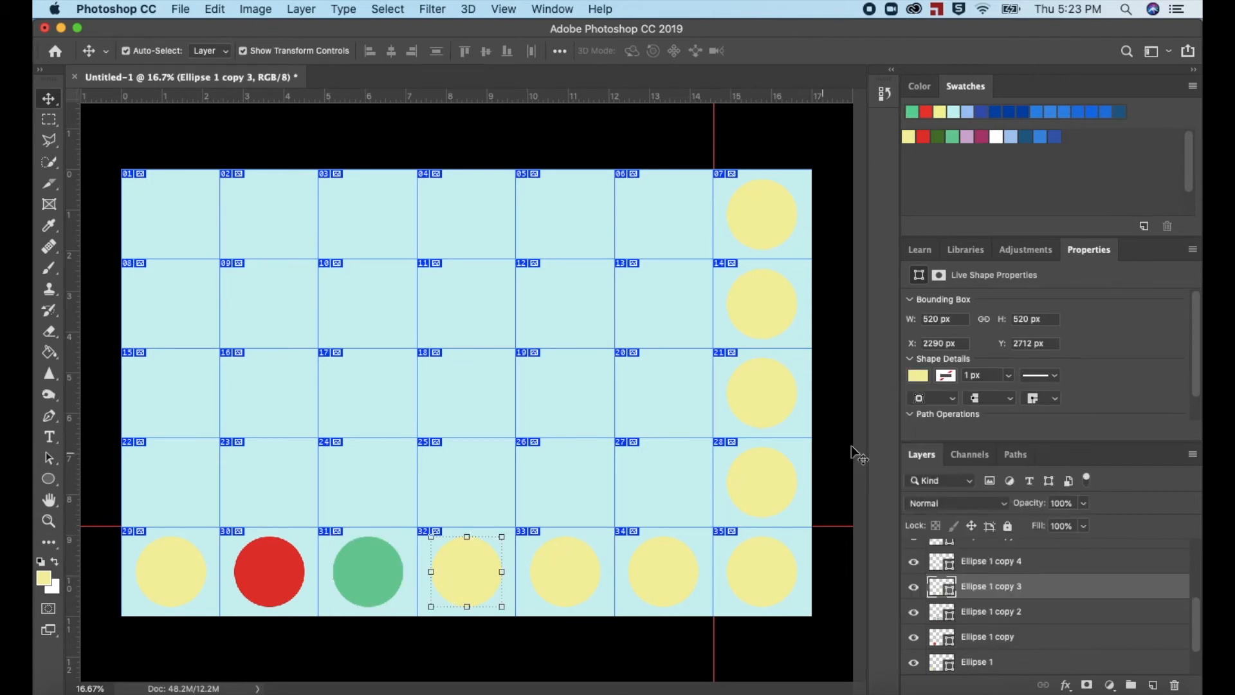
{"action": "left_click", "coordinate": [924, 379]}
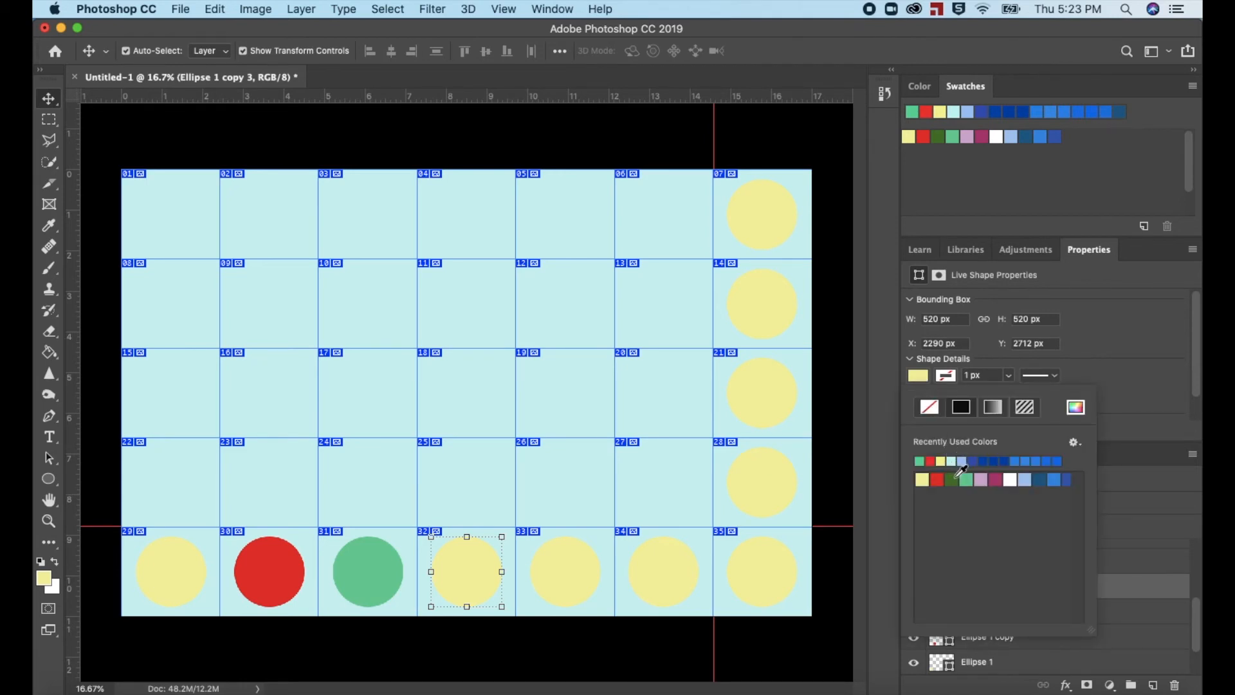
{"action": "left_click", "coordinate": [953, 480]}
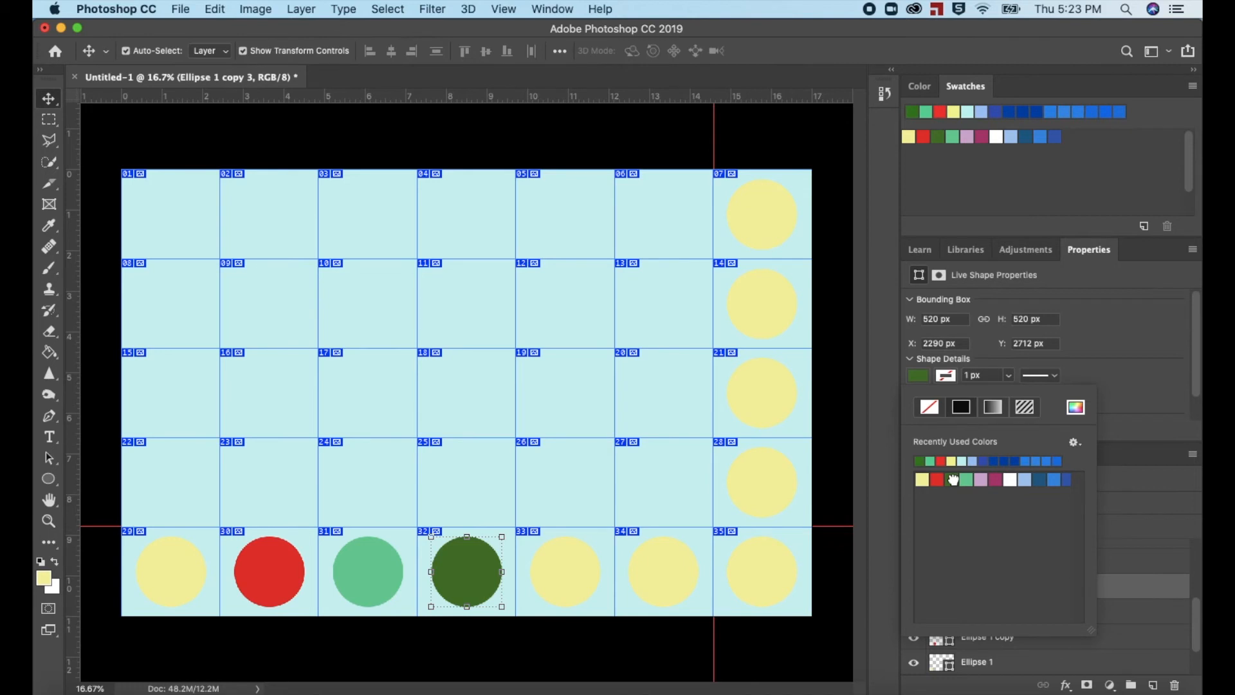
{"action": "left_click", "coordinate": [579, 575]}
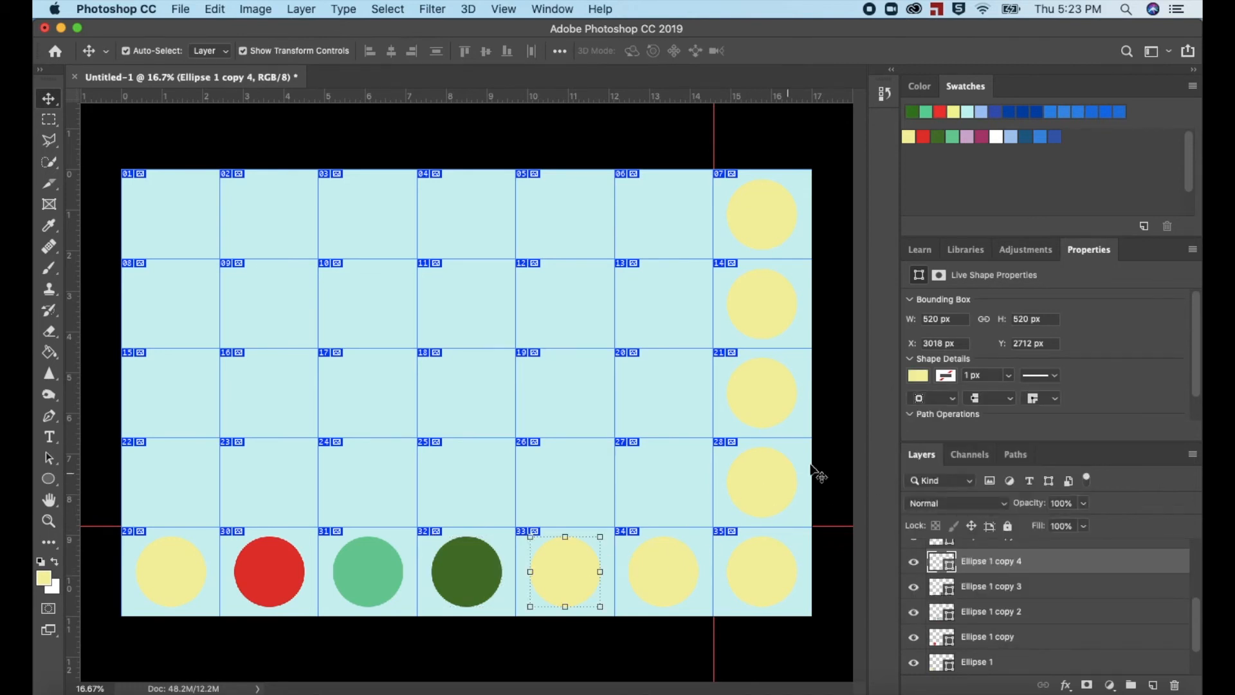
{"action": "left_click", "coordinate": [925, 377]}
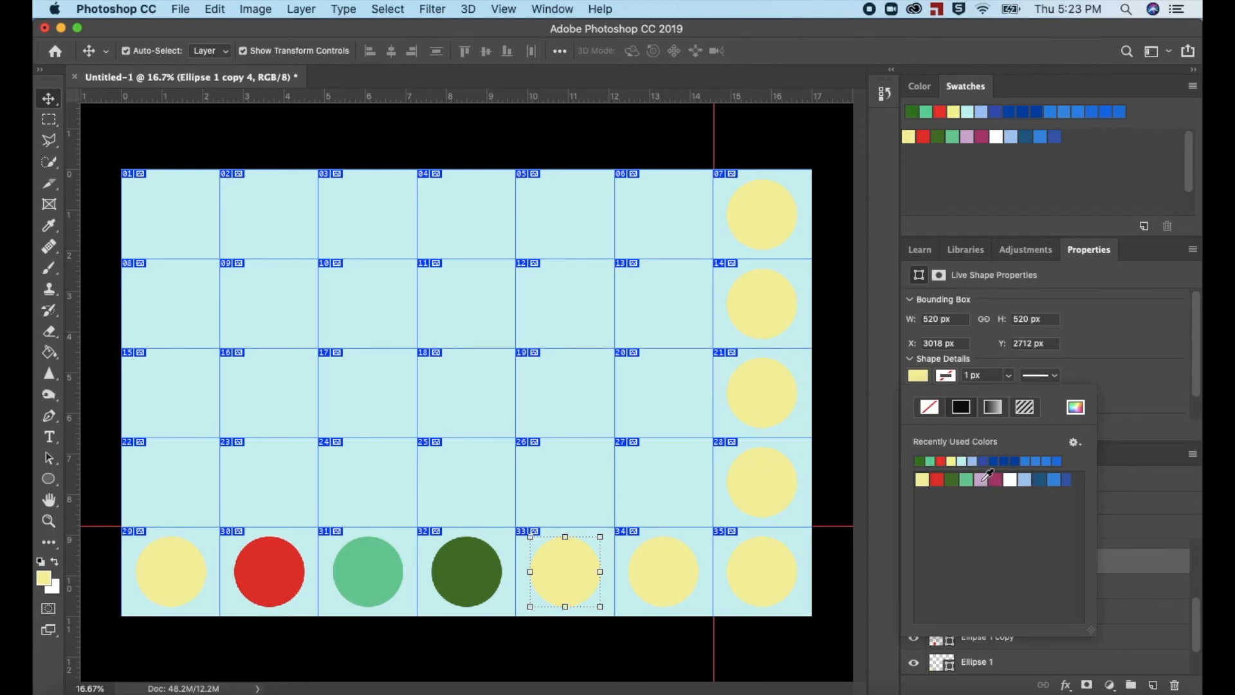
{"action": "left_click", "coordinate": [981, 480]}
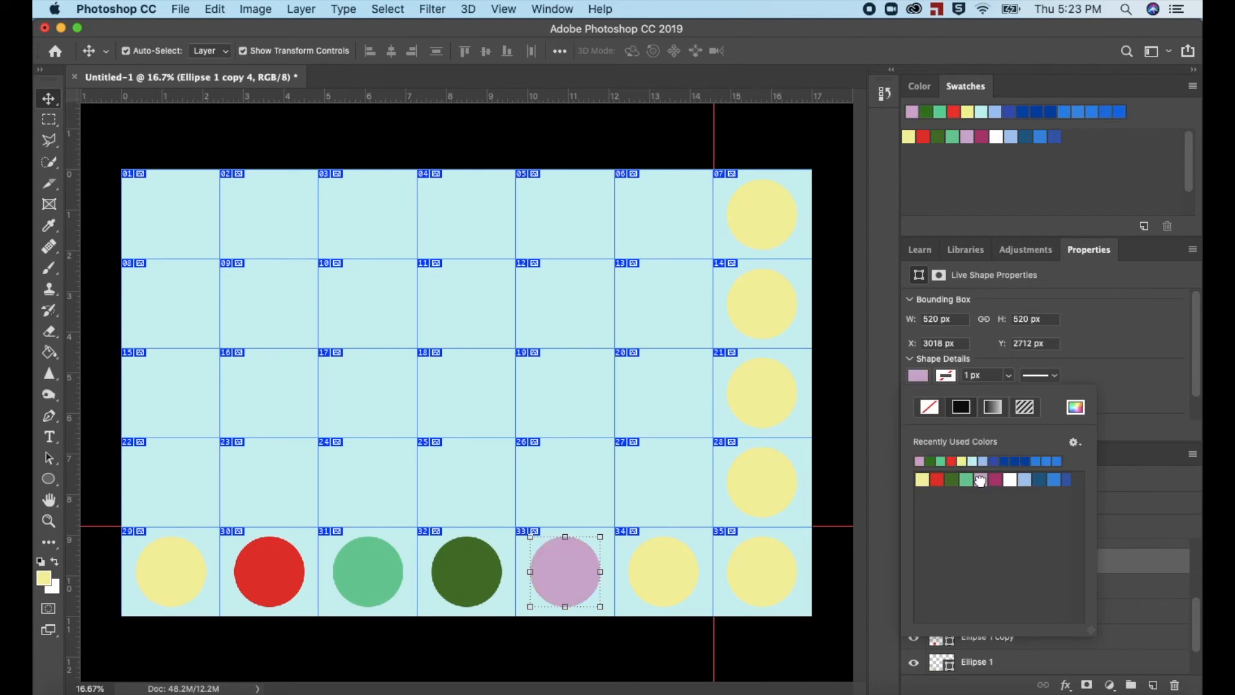
Fill the circle in slice 34 with magenta and the one in slice 35 with white from the custom swatches.
{"action": "left_click", "coordinate": [669, 566]}
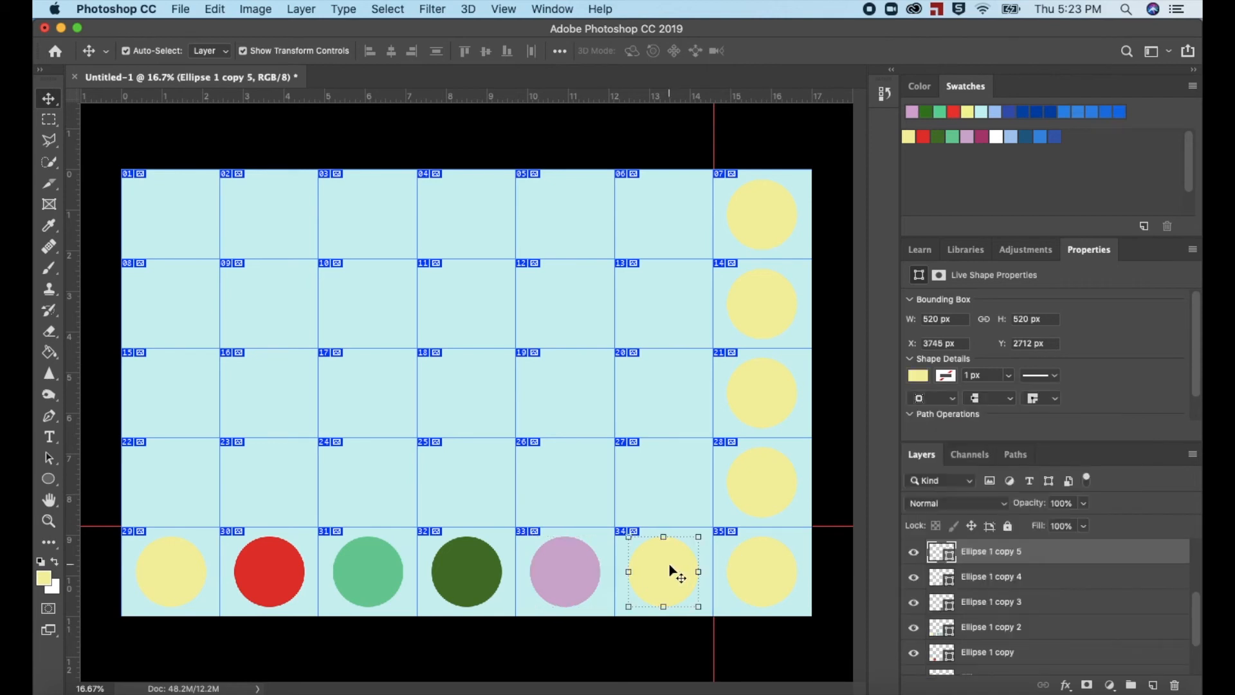
{"action": "left_click", "coordinate": [916, 377]}
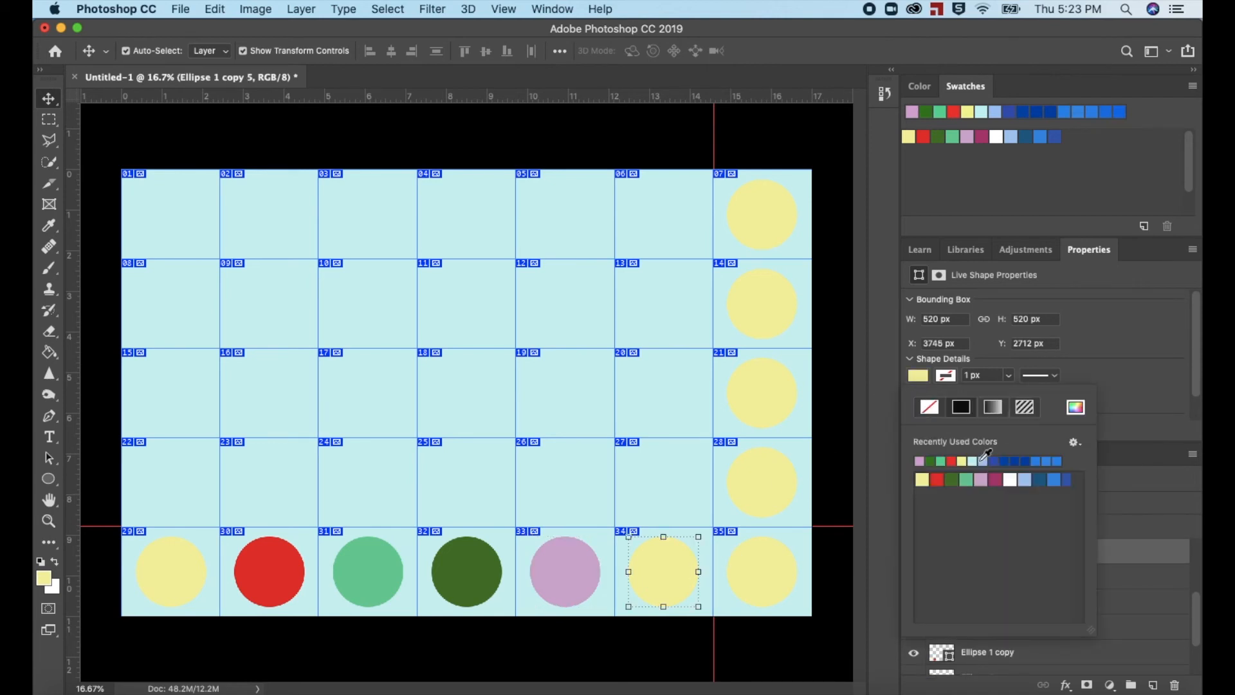
{"action": "left_click", "coordinate": [996, 479]}
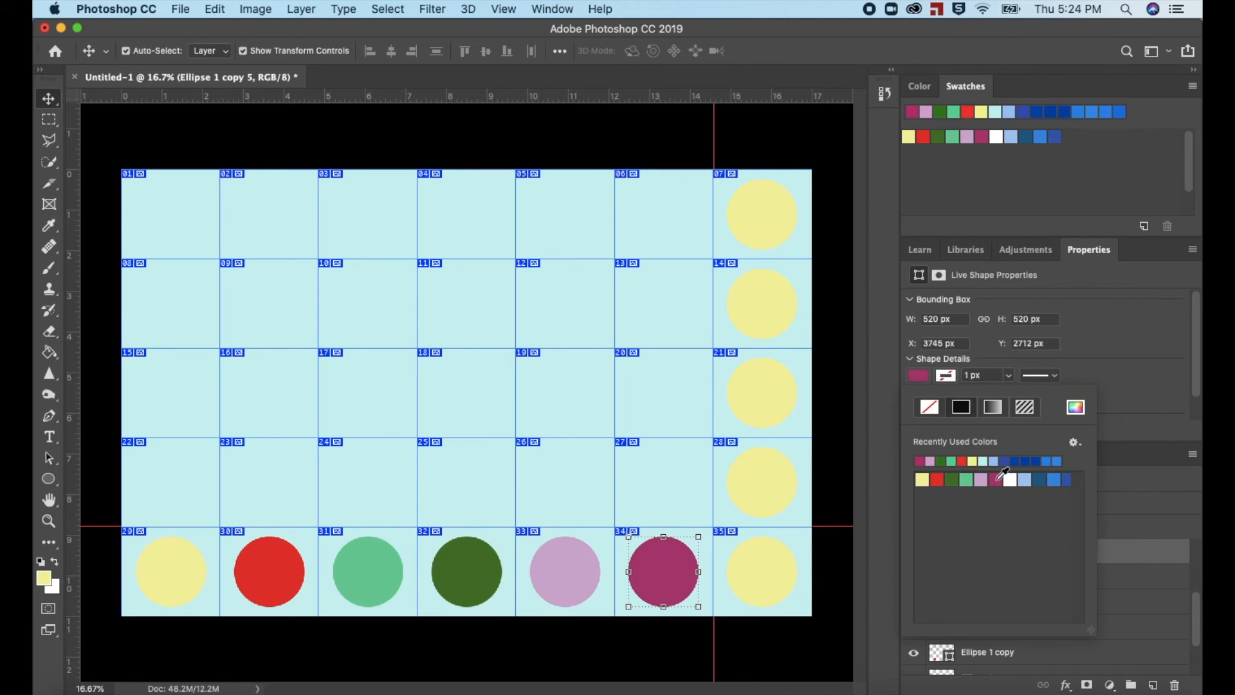
{"action": "left_click", "coordinate": [773, 570]}
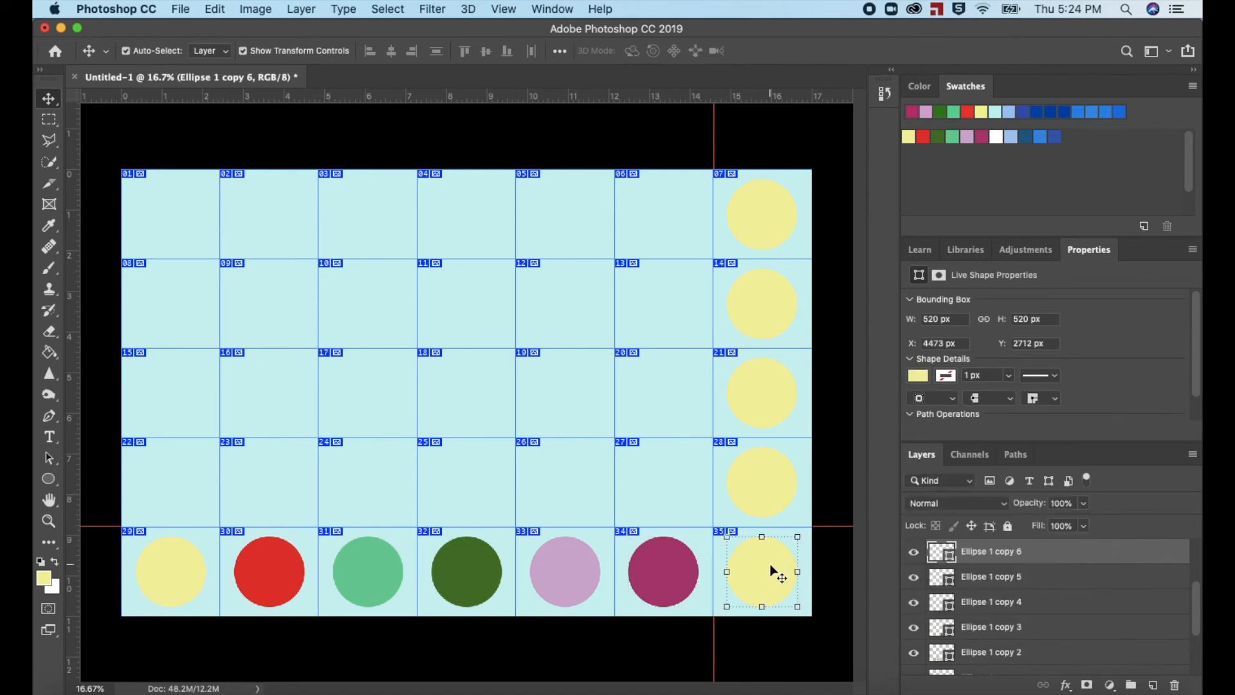
{"action": "left_click", "coordinate": [923, 377]}
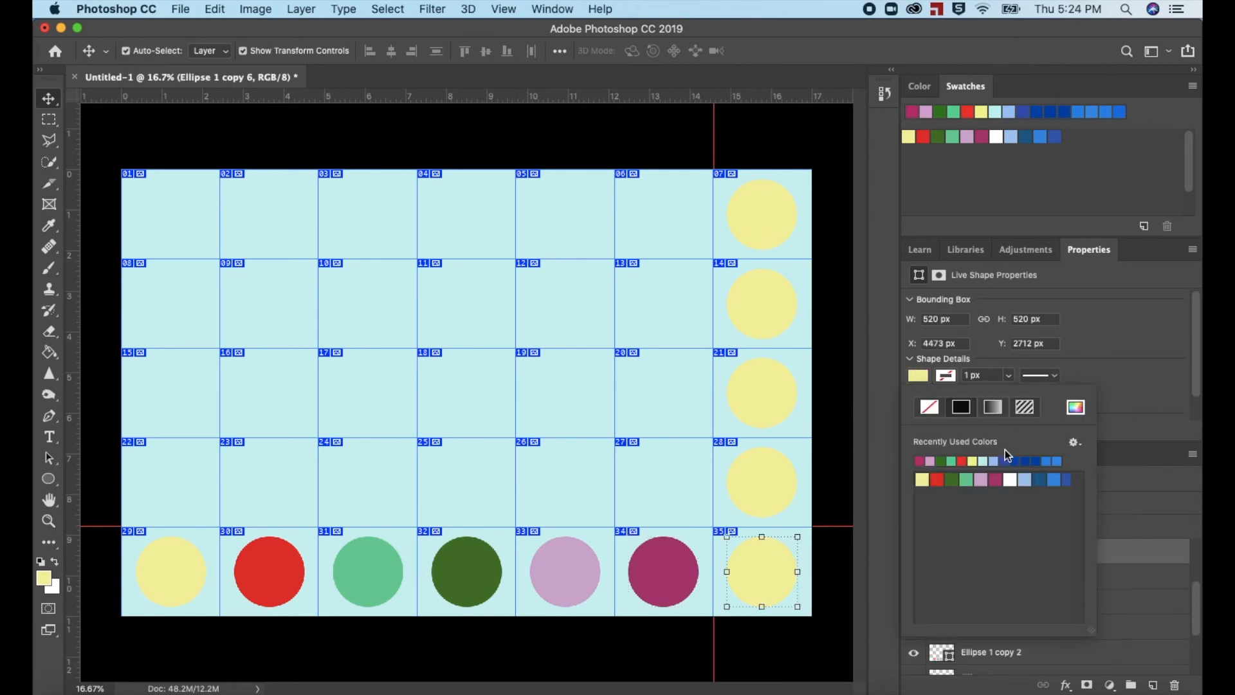
{"action": "left_click", "coordinate": [1009, 479]}
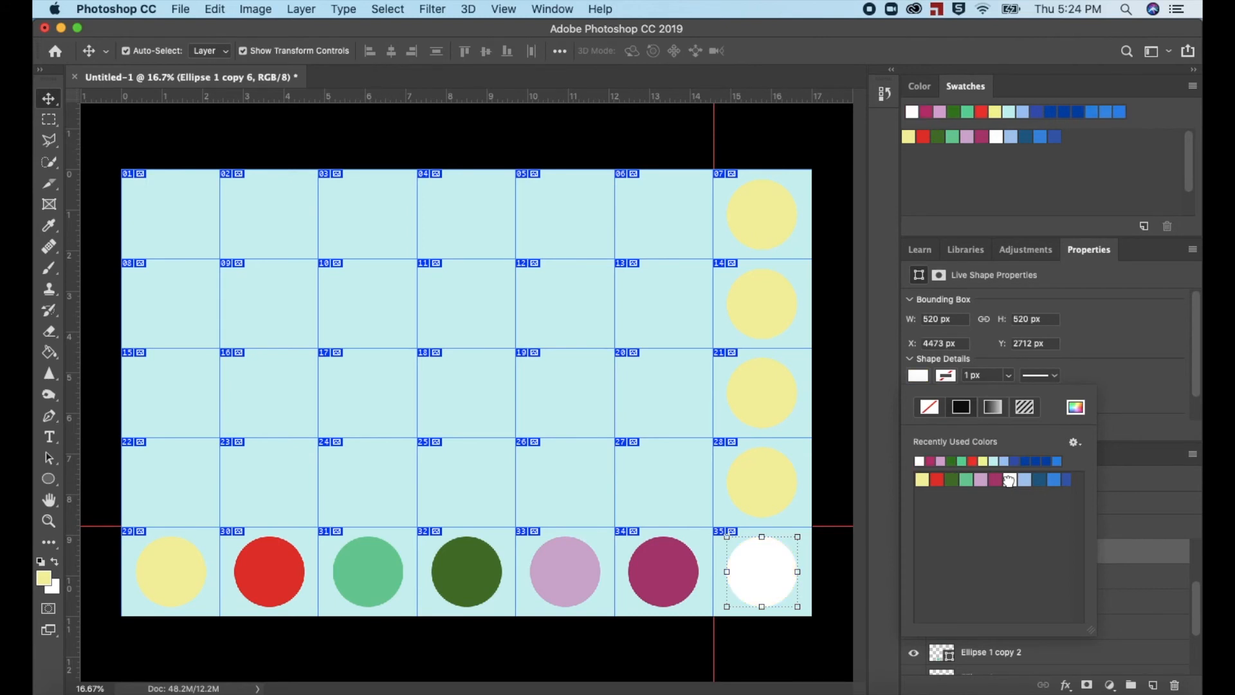
Fill the circle in slice 28 with light blue Pantone 2717 C from the custom swatches.
{"action": "left_click", "coordinate": [773, 499]}
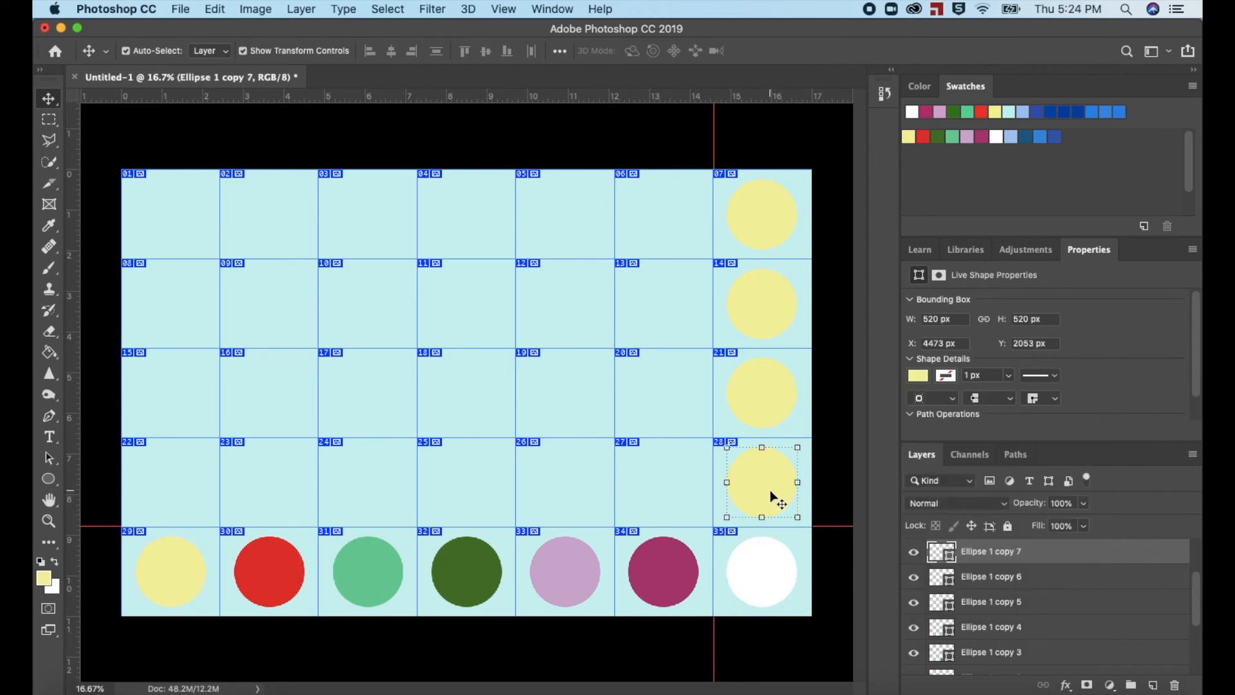
{"action": "left_click", "coordinate": [927, 378]}
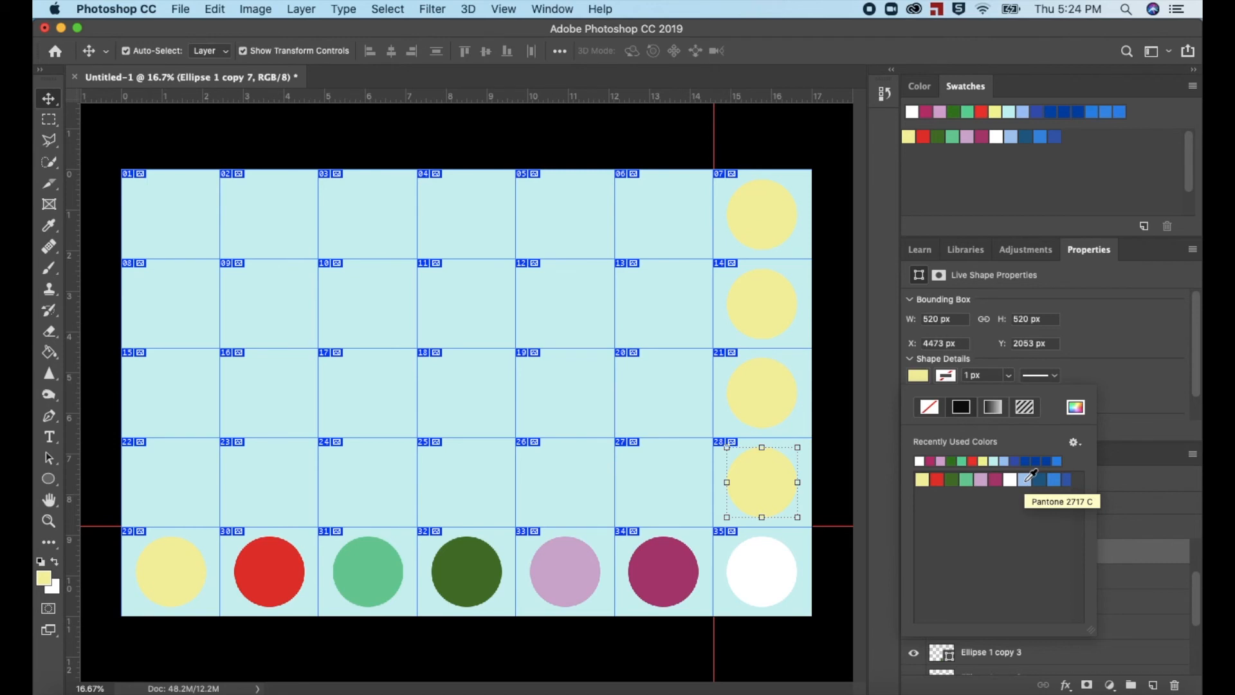
{"action": "left_click", "coordinate": [1024, 480]}
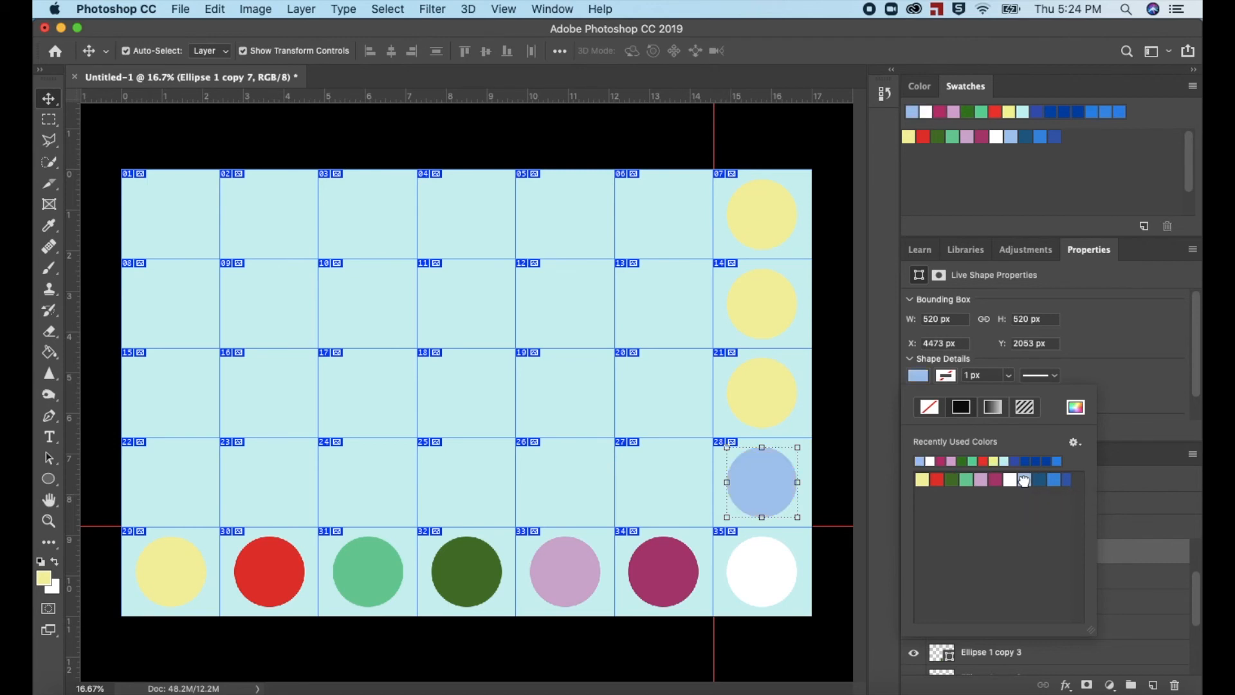
Fill the circle in slice 21 with dark blue from the custom swatches.
{"action": "left_click", "coordinate": [772, 408]}
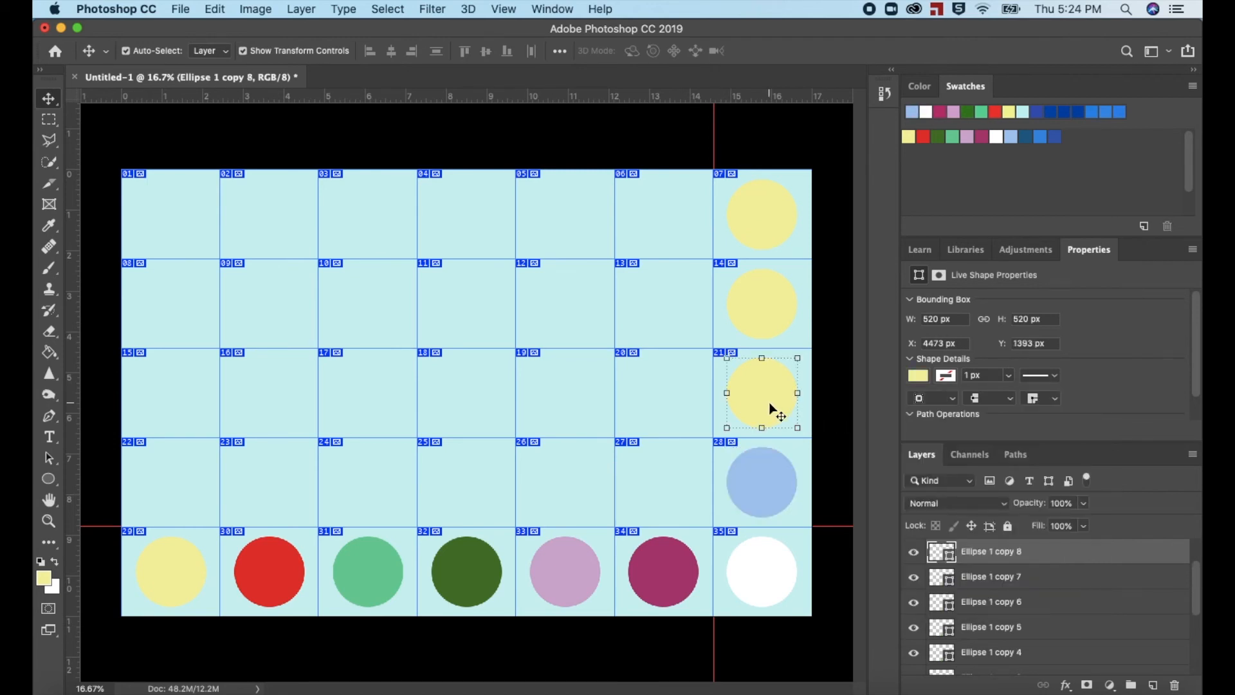
{"action": "left_click", "coordinate": [924, 379]}
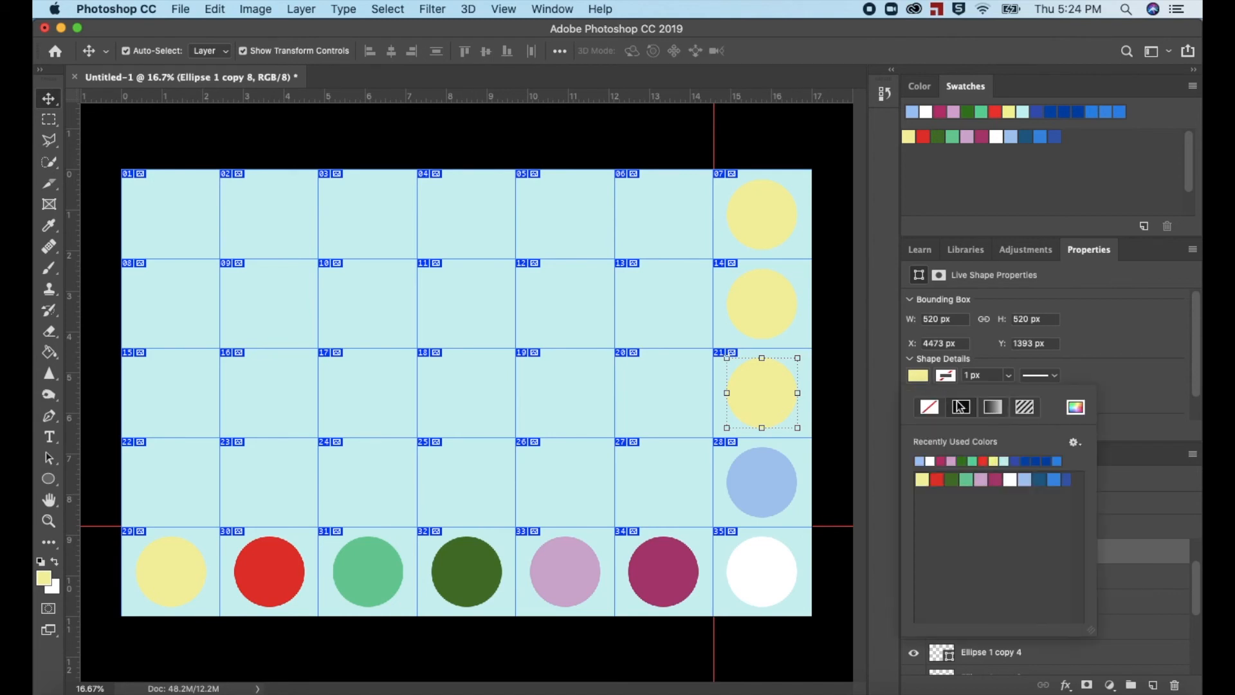
{"action": "left_click", "coordinate": [1048, 480]}
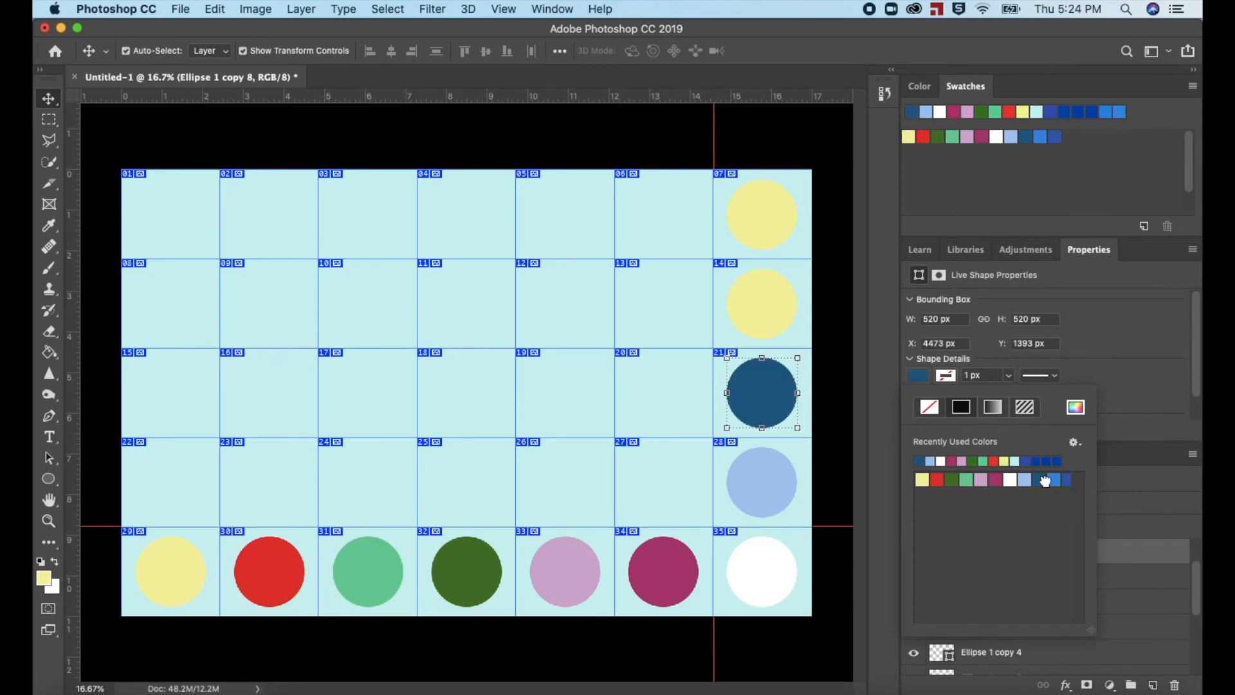
Fill the circle in slice 14 with bright blue and the one in slice 07 with deep blue from the custom swatches.
{"action": "left_click", "coordinate": [763, 316]}
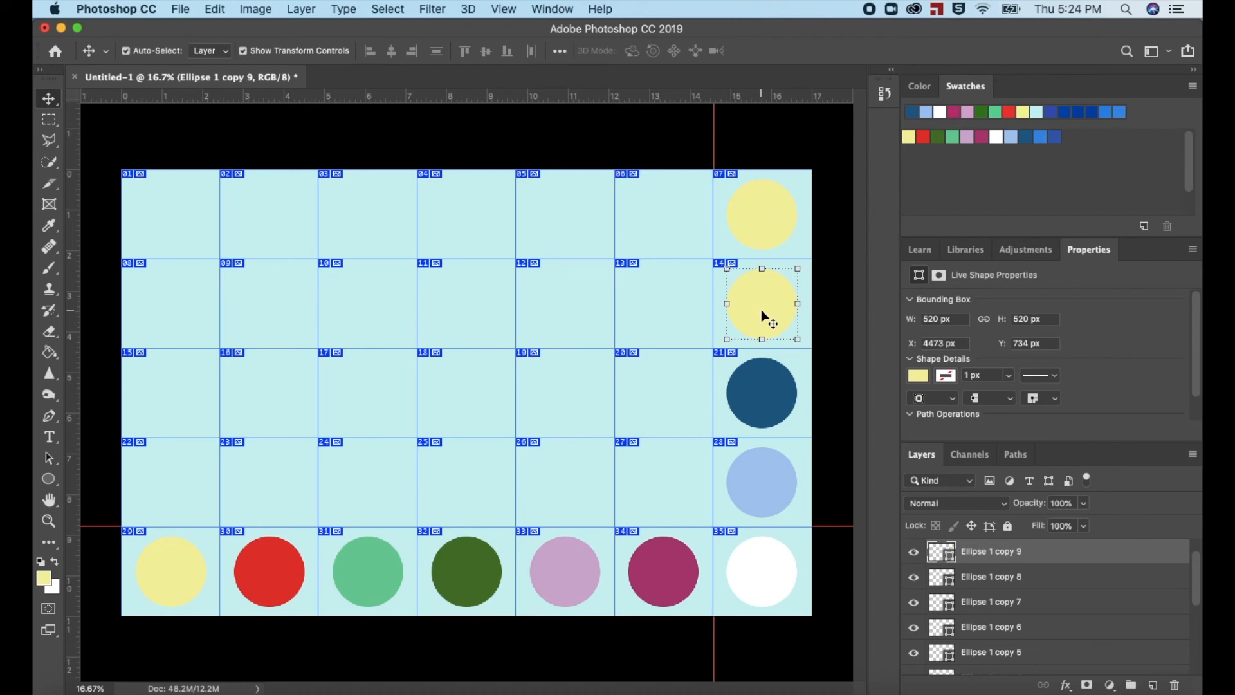
{"action": "left_click", "coordinate": [919, 376]}
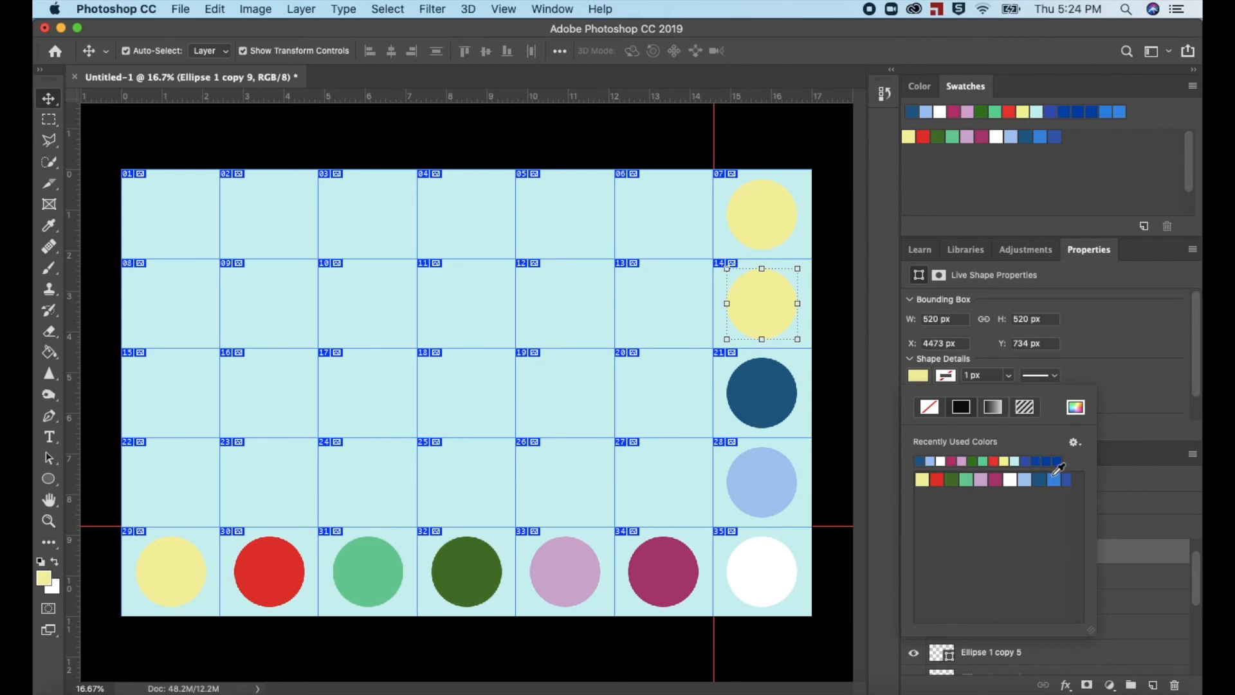
{"action": "left_click", "coordinate": [1054, 479]}
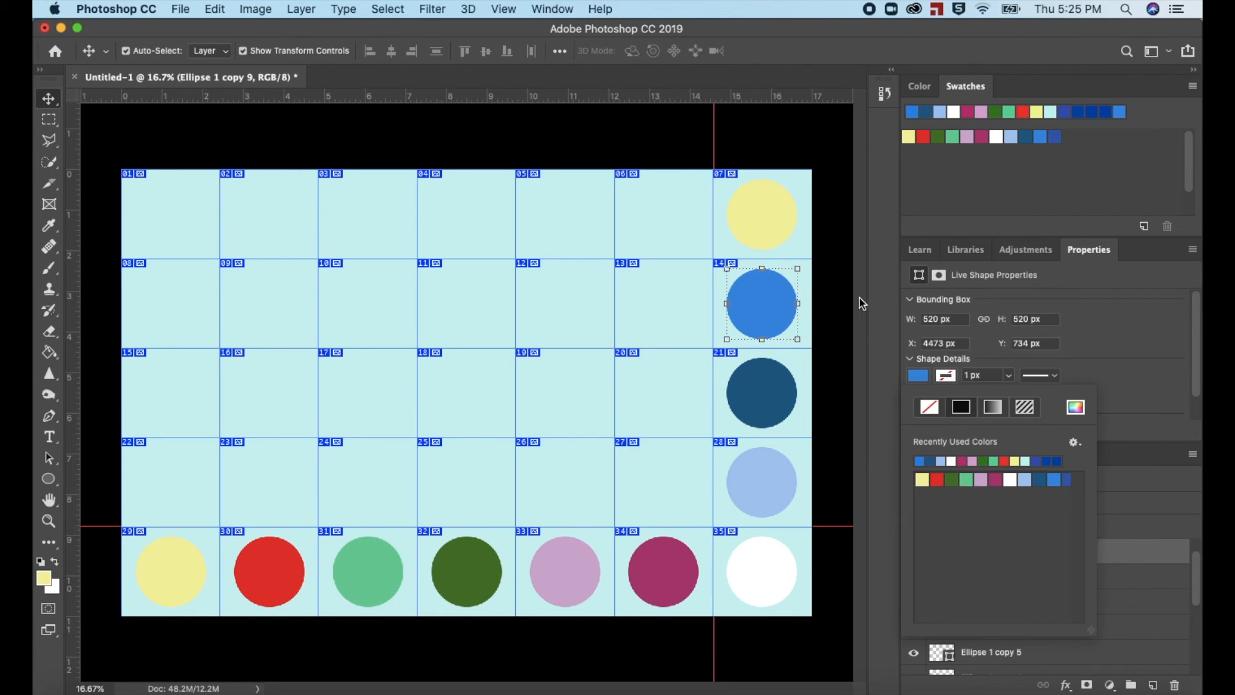
{"action": "left_click", "coordinate": [772, 225]}
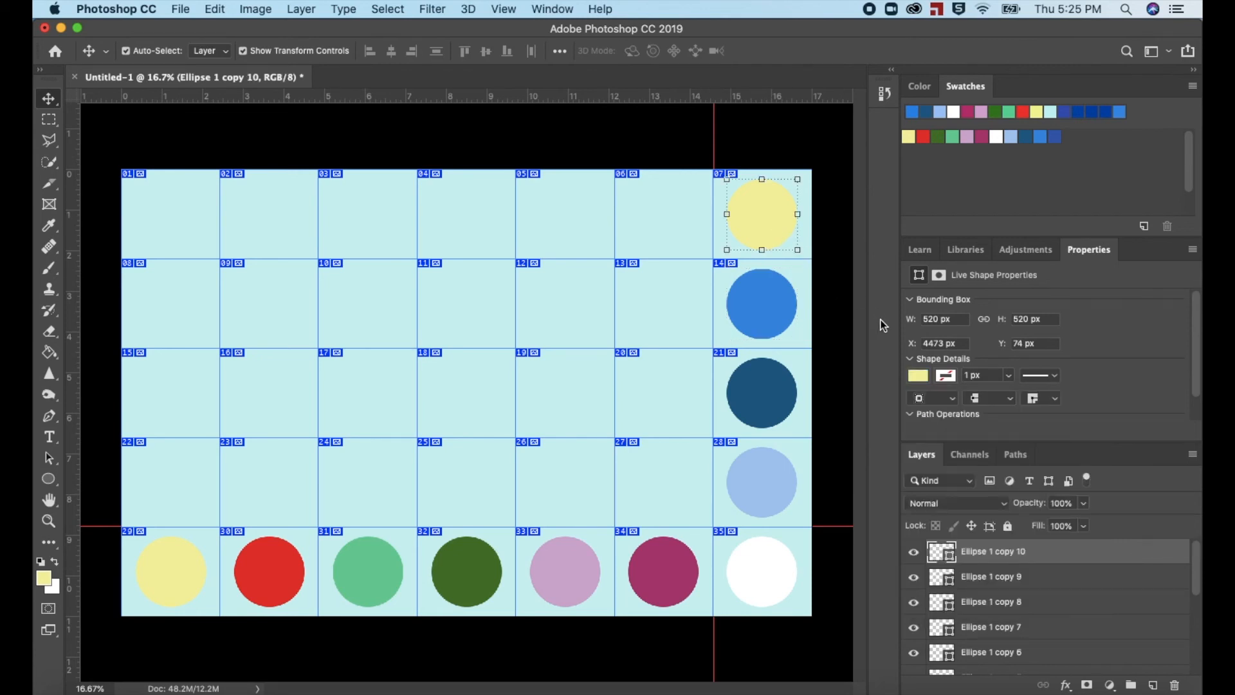
{"action": "left_click", "coordinate": [917, 375]}
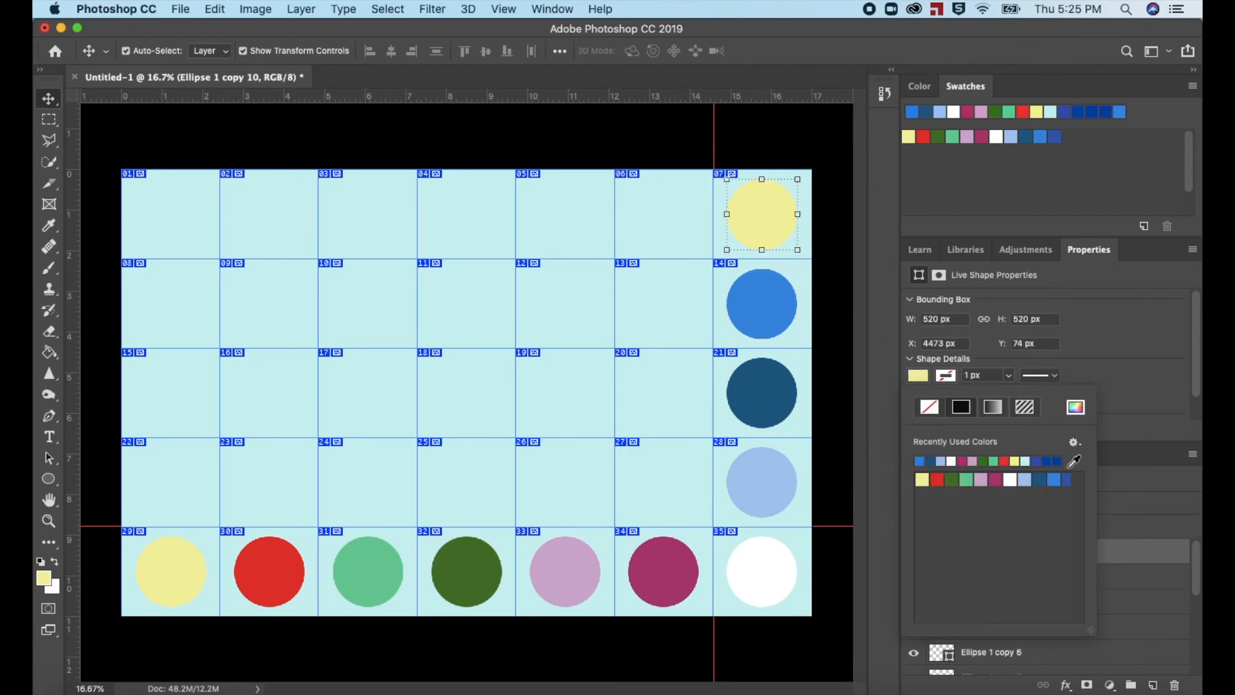
{"action": "left_click", "coordinate": [1066, 480]}
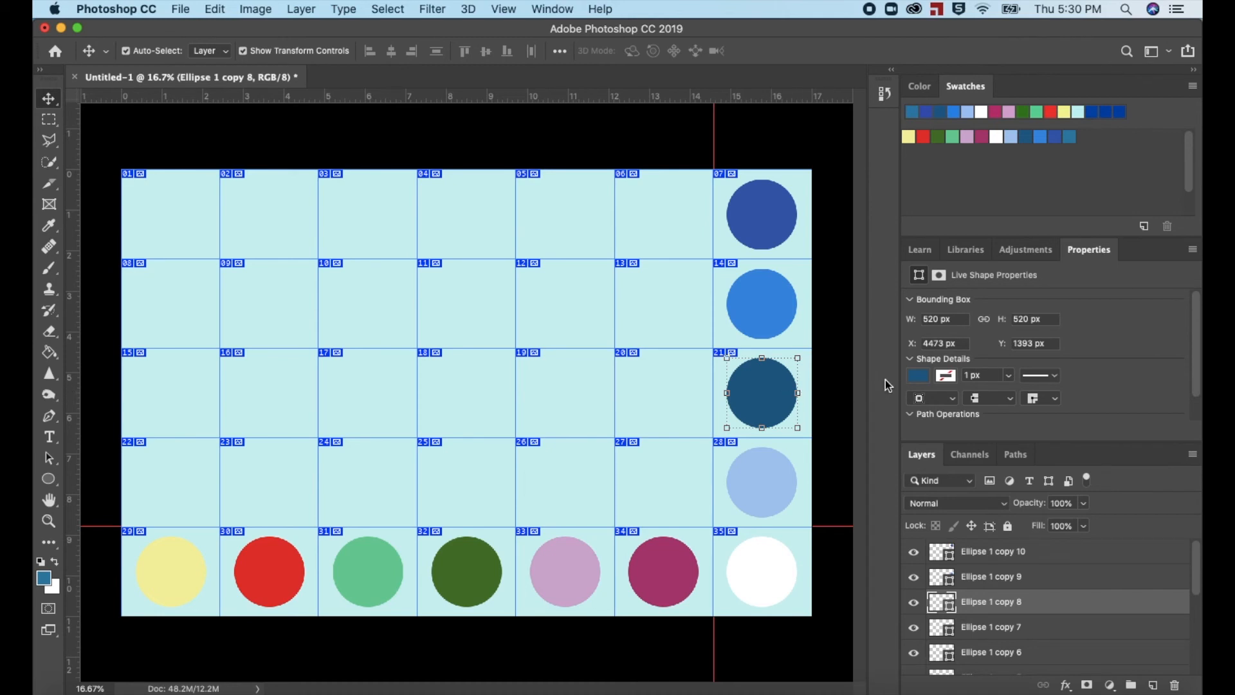
Change the fill of the circle in slice 21 to the recently used PANTONE 314 C.
{"action": "left_click", "coordinate": [921, 379]}
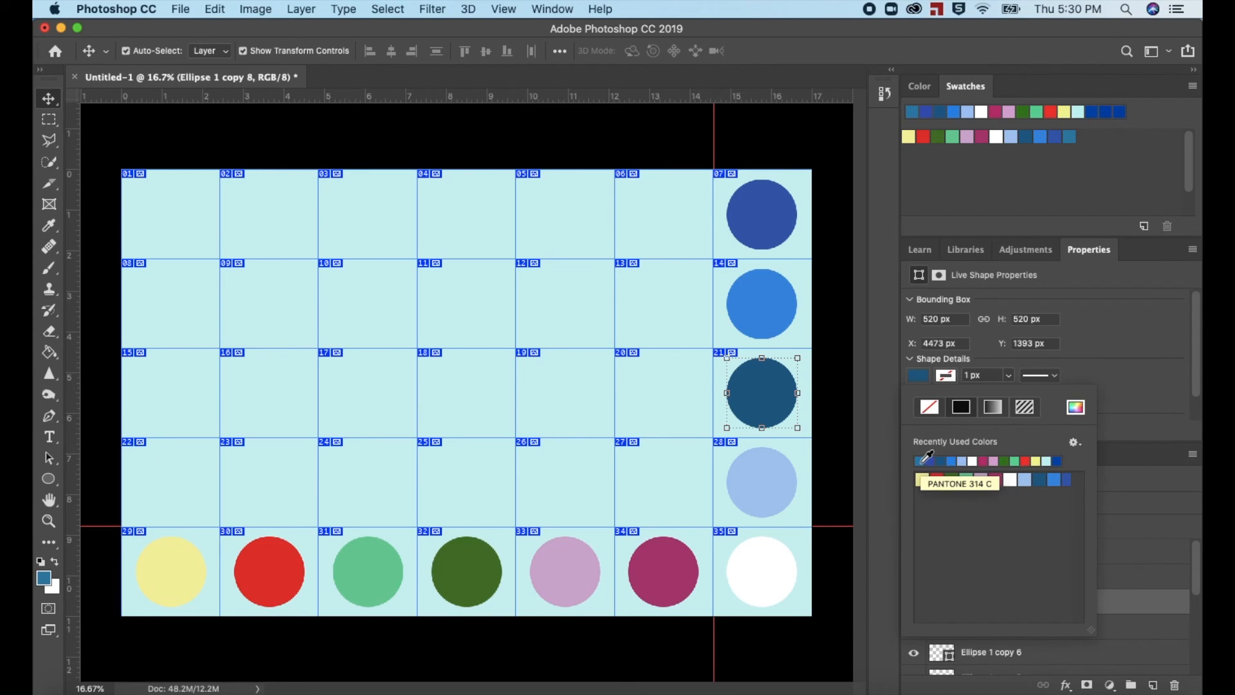
{"action": "left_click", "coordinate": [930, 457]}
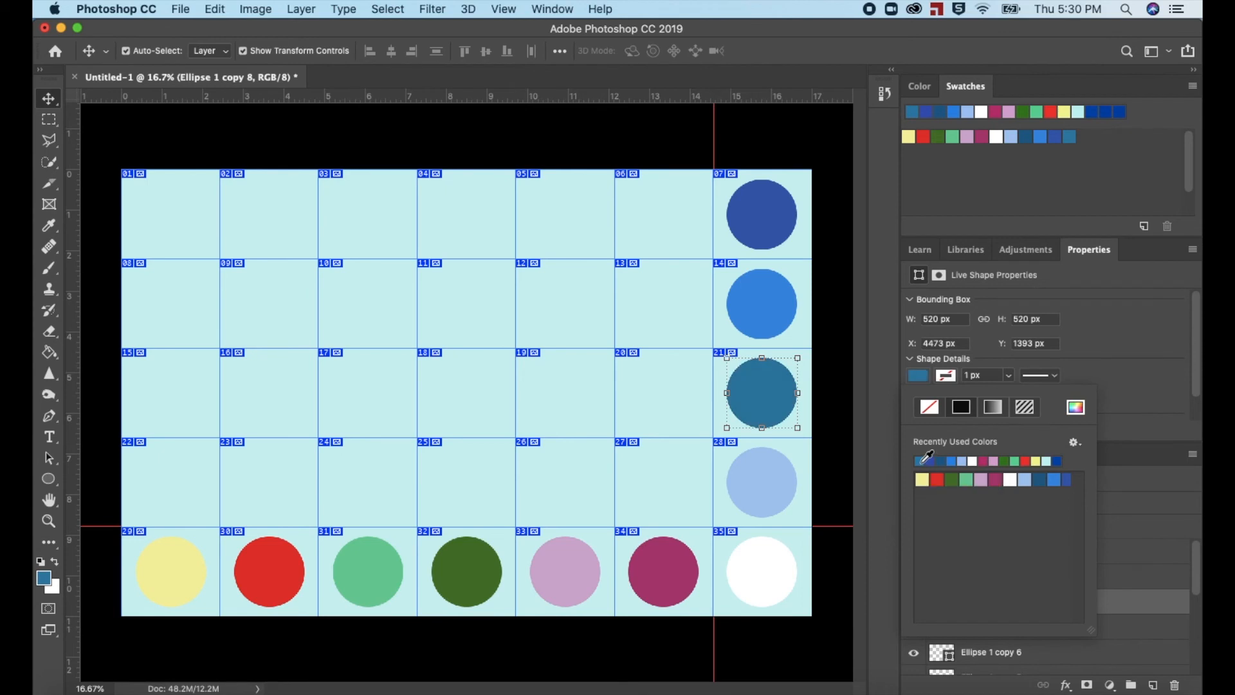
{"action": "left_click", "coordinate": [1137, 400]}
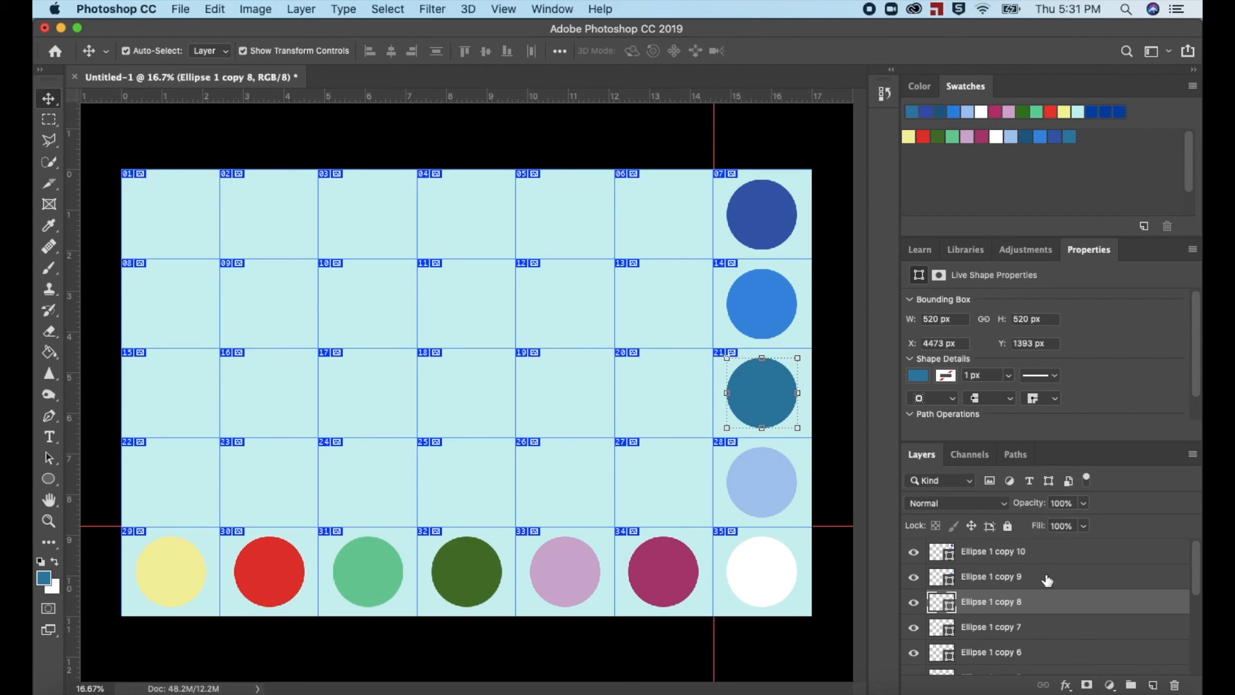
Rename the layer of the yellow circle in slice 29 as YELLOW.
{"action": "scroll", "coordinate": [1047, 640], "scroll_direction": "down", "scroll_amount": 3}
{"action": "scroll", "coordinate": [1047, 640], "scroll_direction": "down", "scroll_amount": 3}
{"action": "scroll", "coordinate": [1047, 640], "scroll_direction": "down", "scroll_amount": 1}
{"action": "scroll", "coordinate": [1046, 640], "scroll_direction": "down", "scroll_amount": 1}
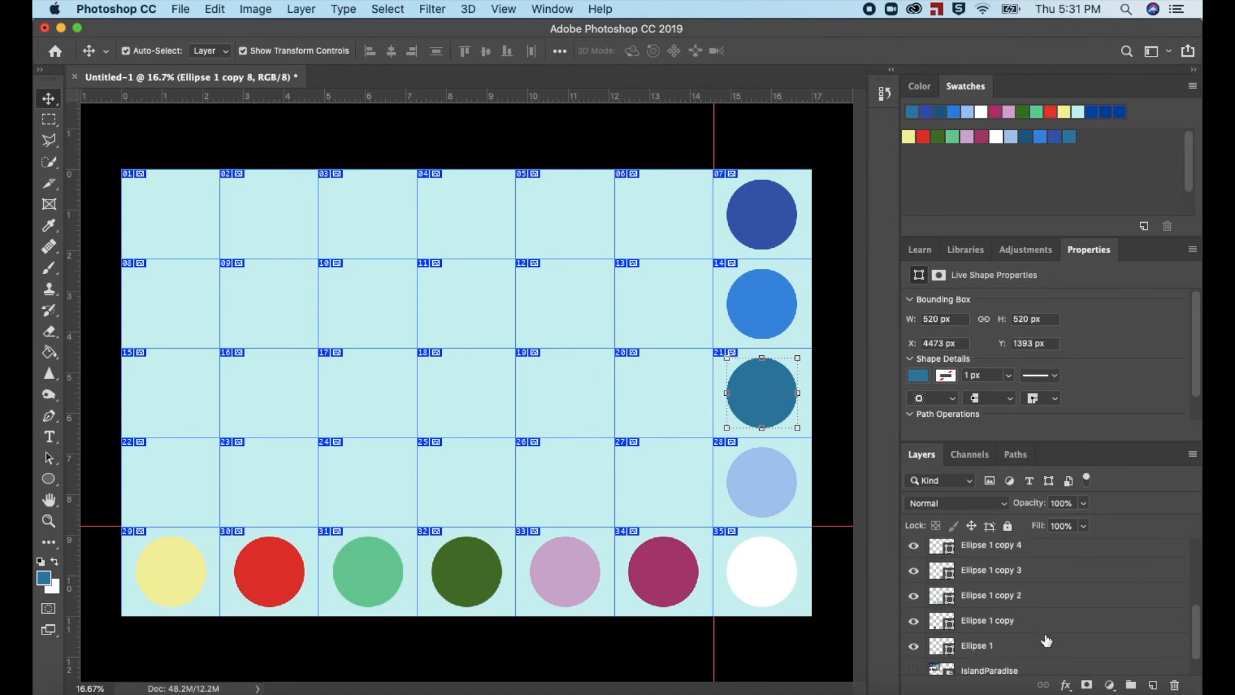
{"action": "left_click", "coordinate": [172, 575]}
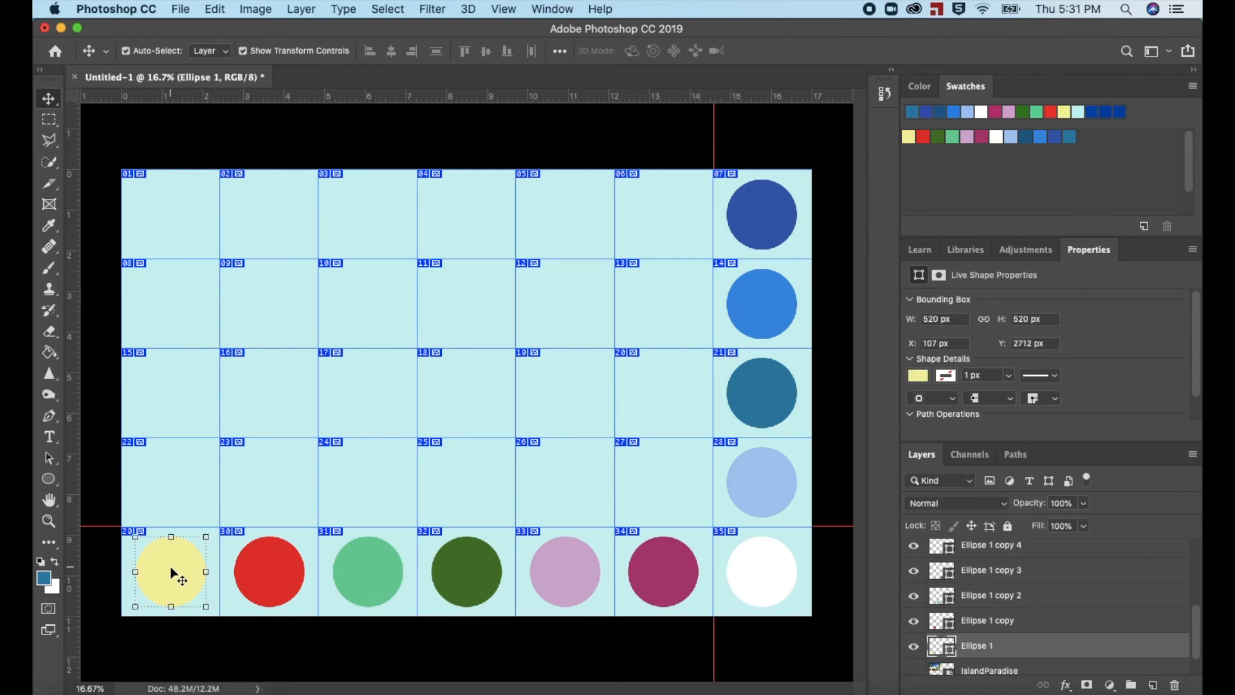
{"action": "double_click", "coordinate": [986, 646]}
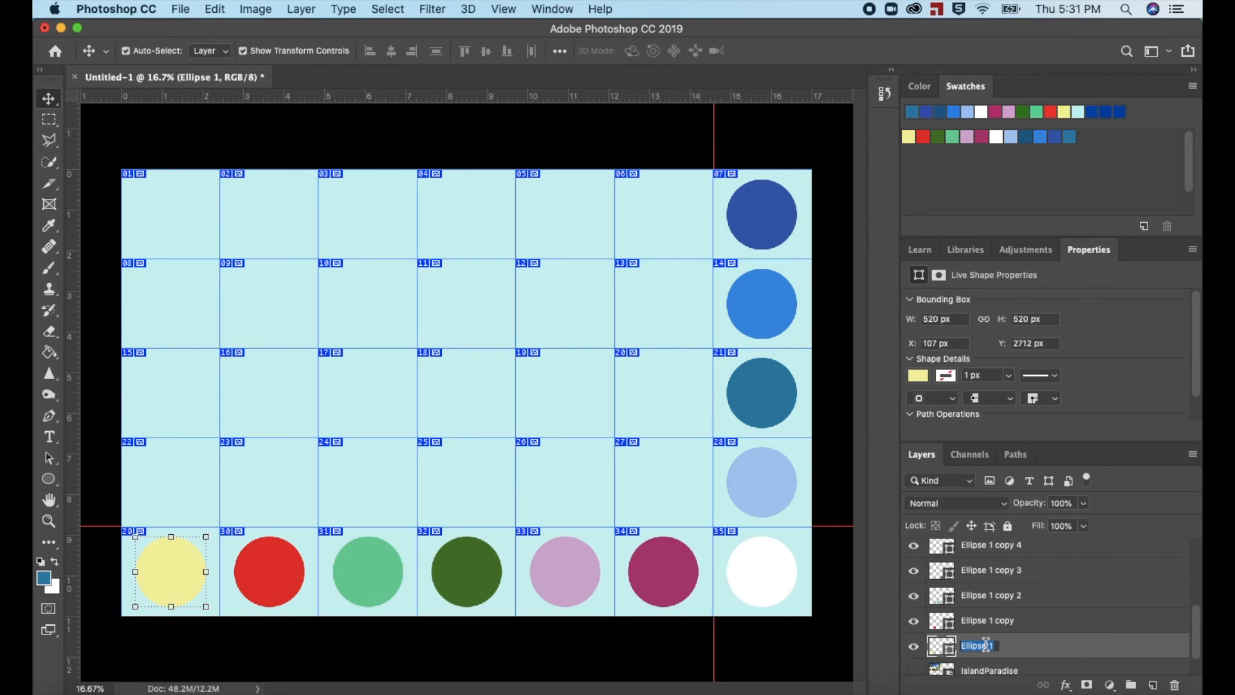
{"action": "type", "text": "YELLOW"}
{"action": "key", "text": "Return"}
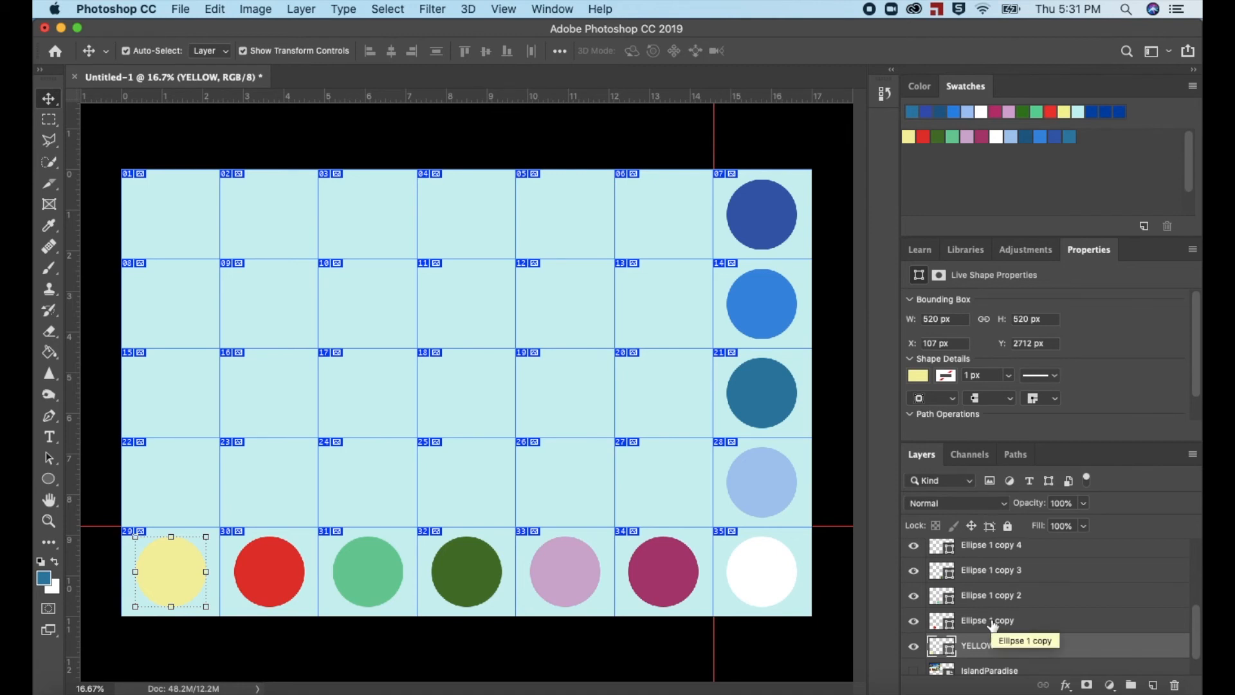
Rename the layer of the circle in slice 30 as RED and that of slice 31 as LIGHT GREEN.
{"action": "left_click", "coordinate": [991, 622]}
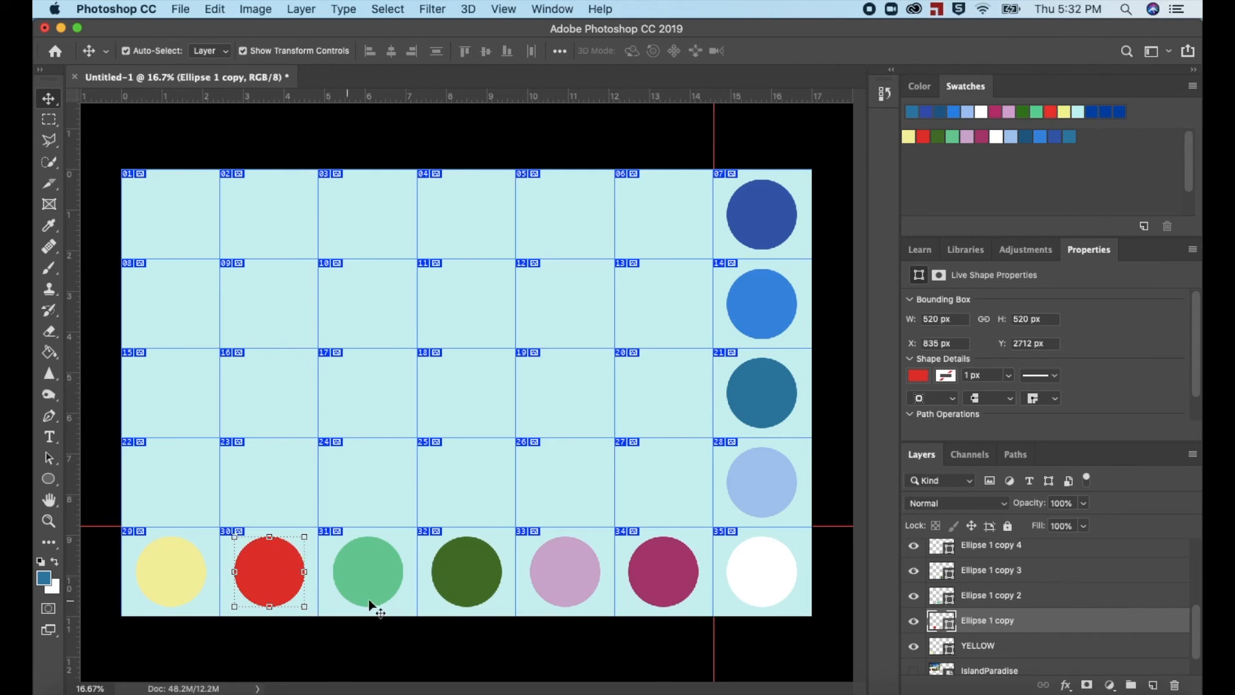
{"action": "double_click", "coordinate": [987, 620]}
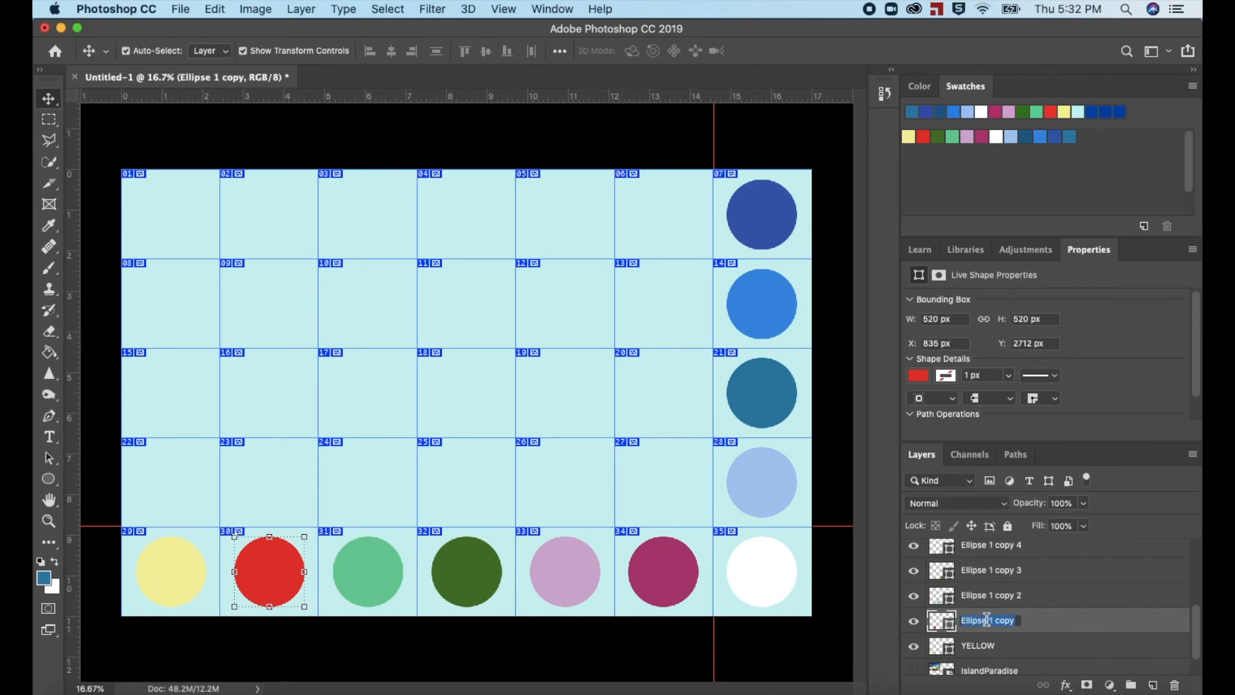
{"action": "type", "text": "RED"}
{"action": "key", "text": "Return"}
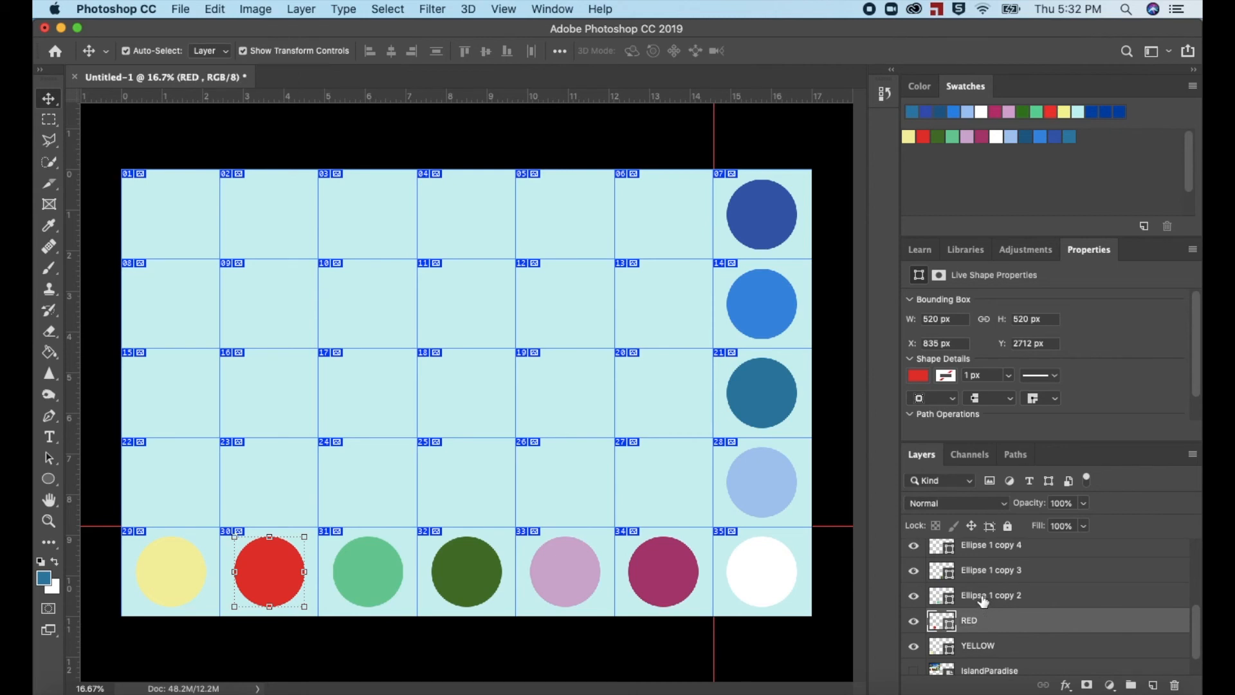
{"action": "left_click", "coordinate": [982, 599]}
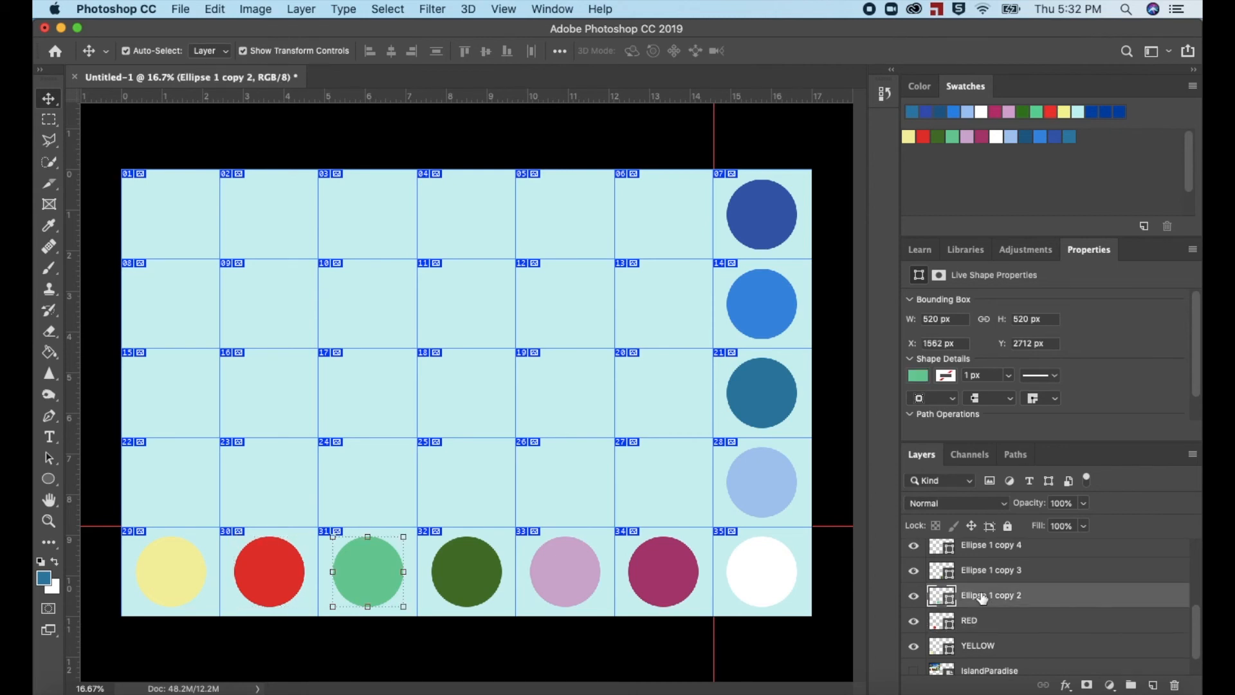
{"action": "double_click", "coordinate": [981, 595]}
{"action": "type", "text": "LIGHT GREEN"}
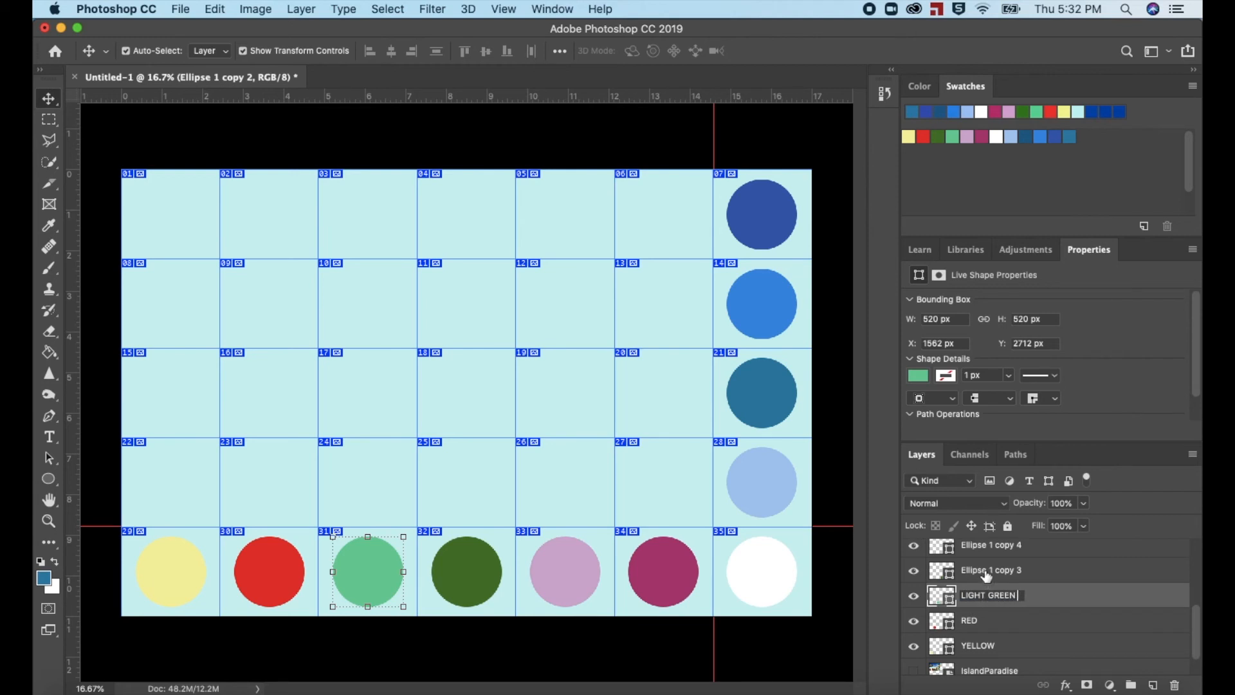
{"action": "key", "text": "Return"}
Rename the layer of the circle in slice 32 as GREEN and that of slice 33 as LILIAC.
{"action": "double_click", "coordinate": [982, 570]}
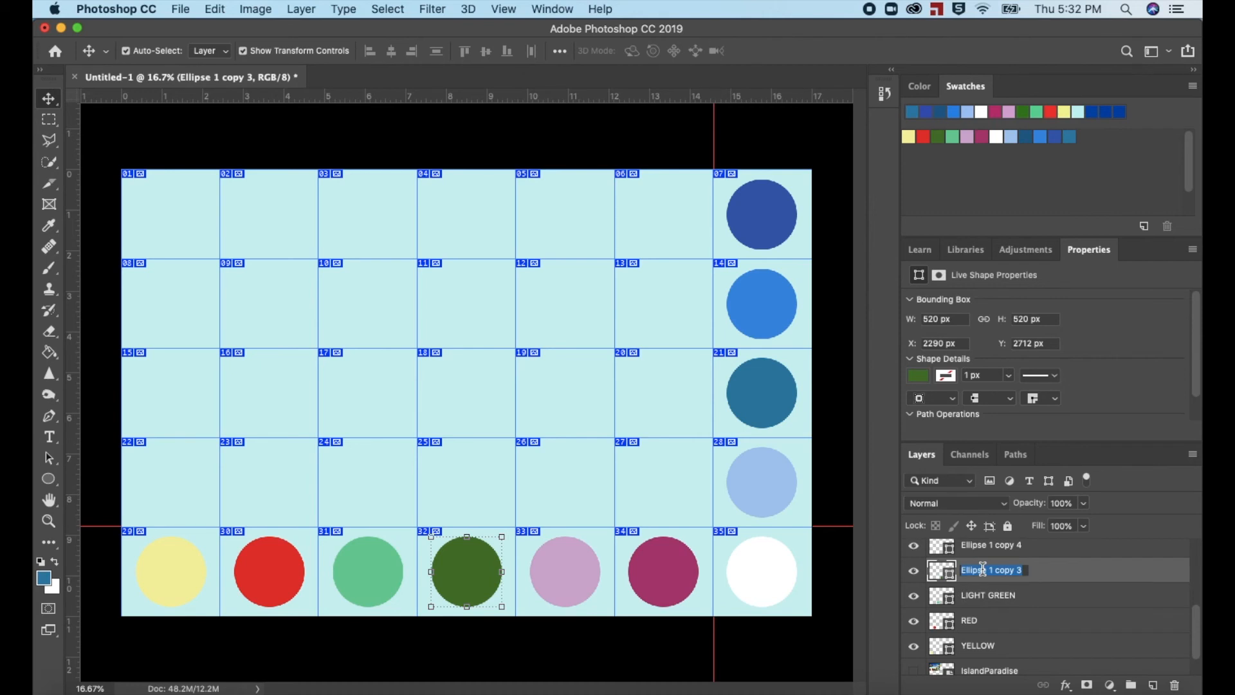
{"action": "type", "text": "GREEN"}
{"action": "key", "text": "Return"}
{"action": "double_click", "coordinate": [975, 546]}
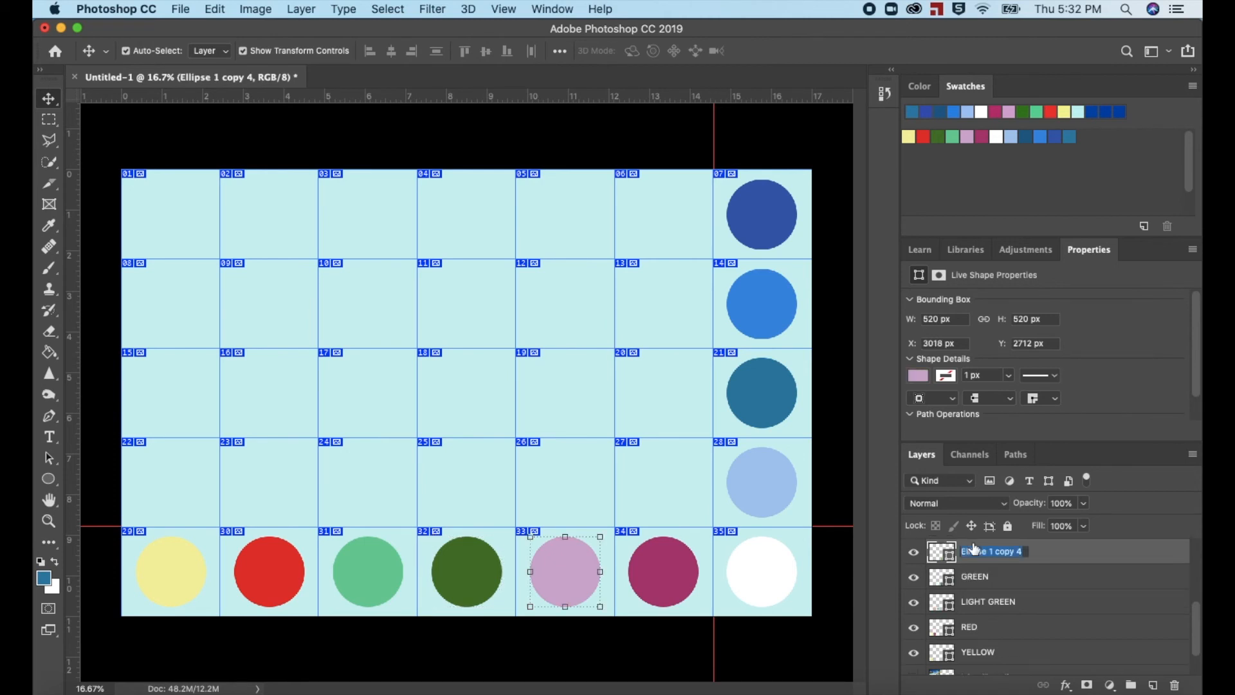
{"action": "type", "text": "LILIAC"}
{"action": "key", "text": "Return"}
Rename the layer of the circle in slice 34 as DARK PINK and that of slice 35 as WHITE.
{"action": "double_click", "coordinate": [1008, 582]}
{"action": "type", "text": "DARK PINK"}
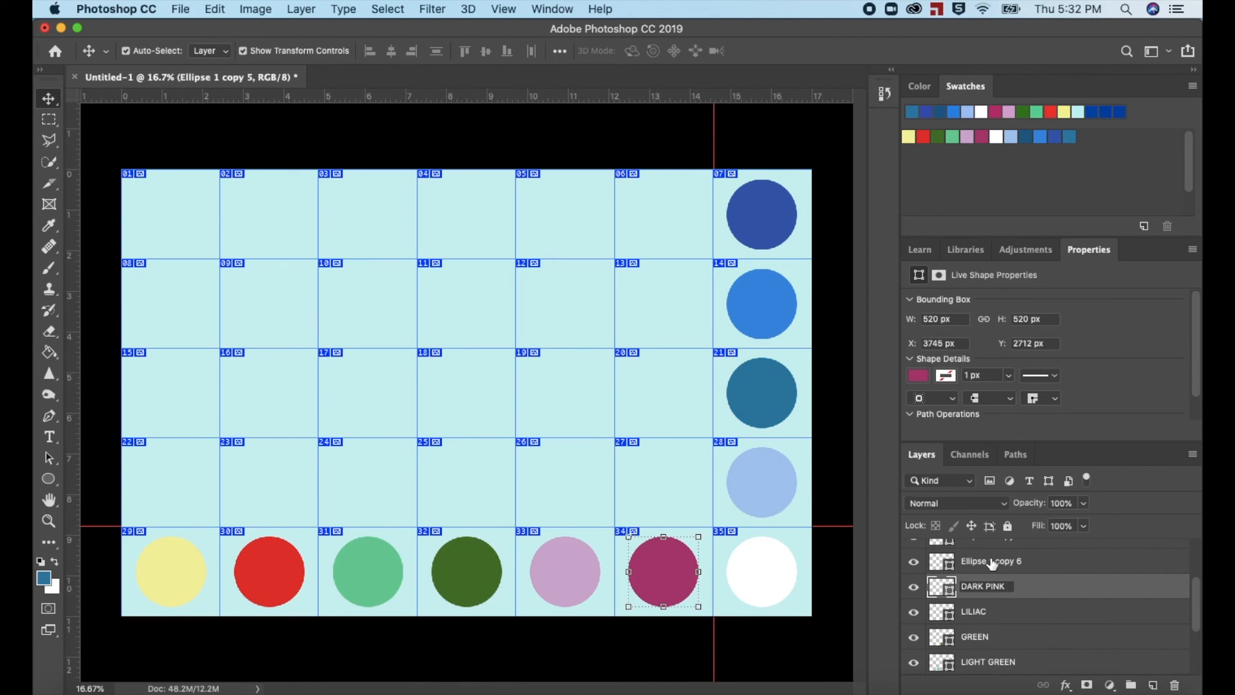
{"action": "key", "text": "Return"}
{"action": "double_click", "coordinate": [992, 561]}
{"action": "type", "text": "WHITE"}
{"action": "key", "text": "Return"}
Rename the layer of the circle in slice 28 as BLU 1 and that of slice 21 as BLU 2.
{"action": "double_click", "coordinate": [997, 566]}
{"action": "type", "text": "BLU 1"}
{"action": "key", "text": "Return"}
{"action": "double_click", "coordinate": [997, 565]}
{"action": "type", "text": "BLU 2"}
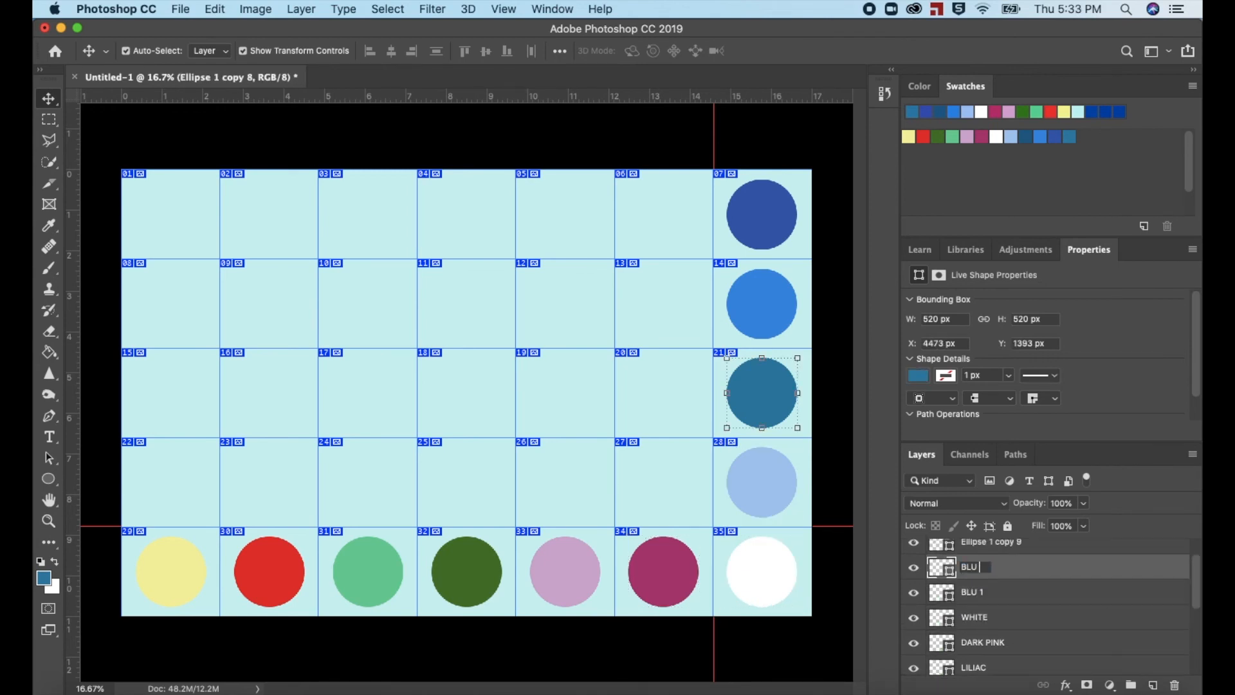
{"action": "key", "text": "Return"}
Rename the layer of the circle in slice 14 as BLU 3 and that of slice 07 as BLU 4.
{"action": "double_click", "coordinate": [983, 563]}
{"action": "type", "text": "BLU 3"}
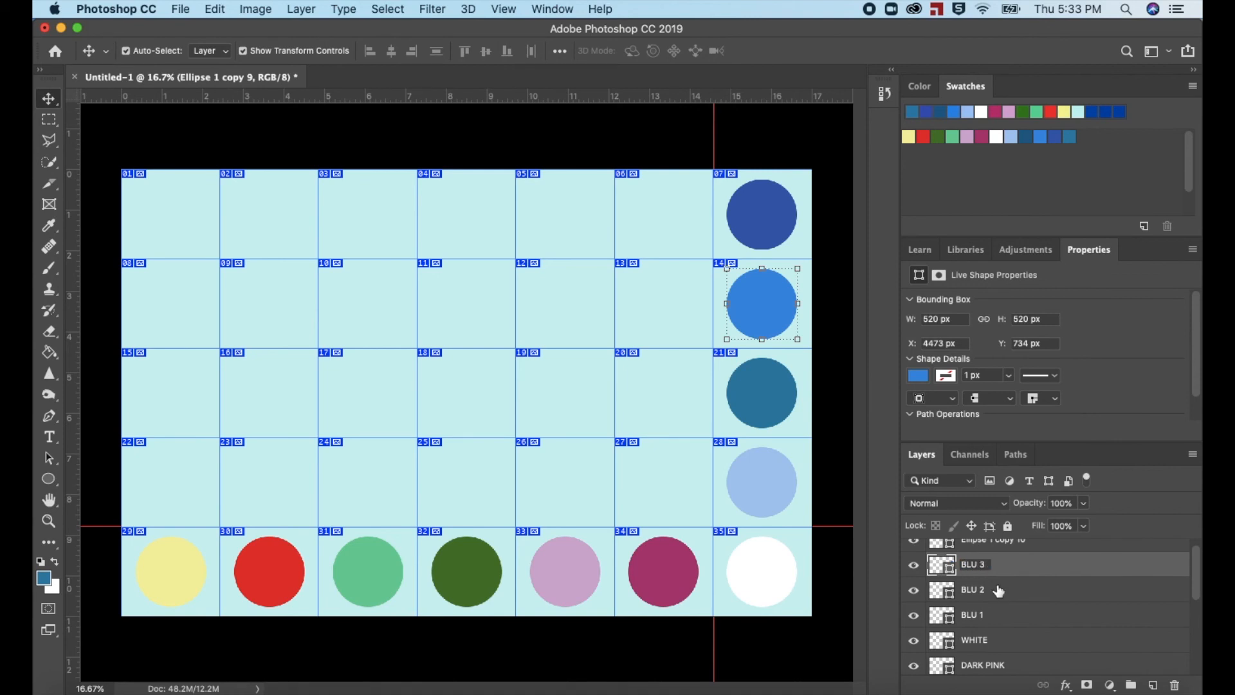
{"action": "key", "text": "Return"}
{"action": "double_click", "coordinate": [992, 551]}
{"action": "type", "text": "BLU 4"}
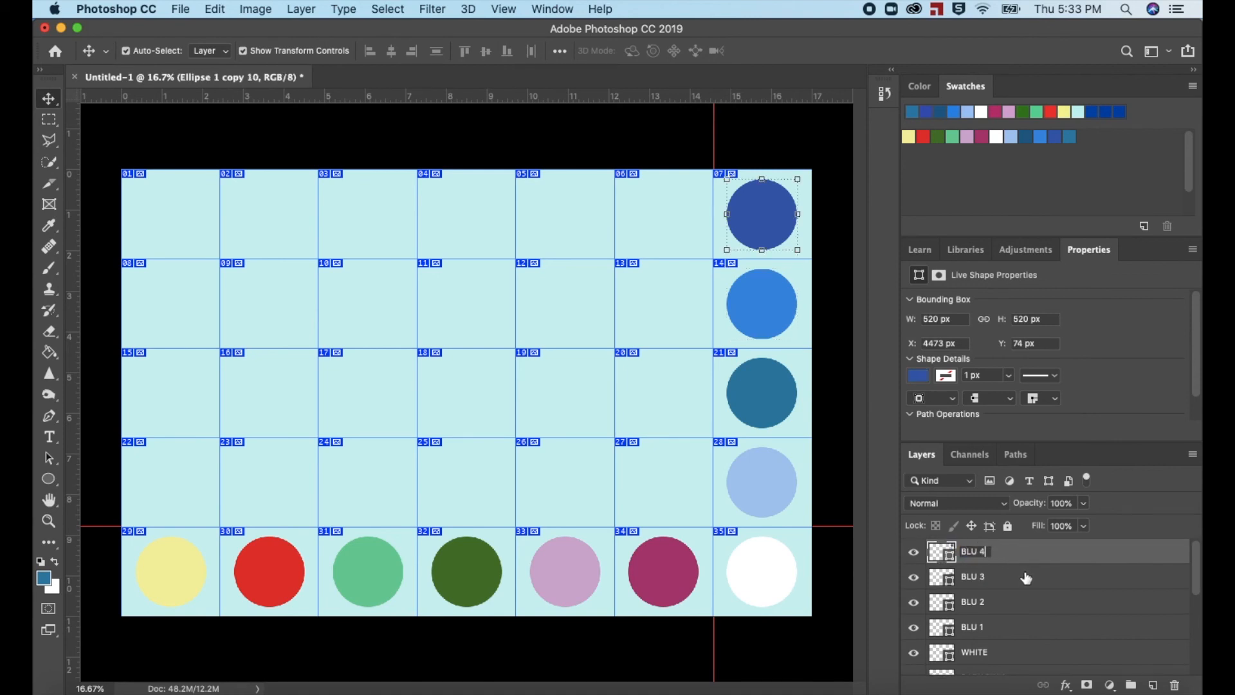
{"action": "key", "text": "Return"}
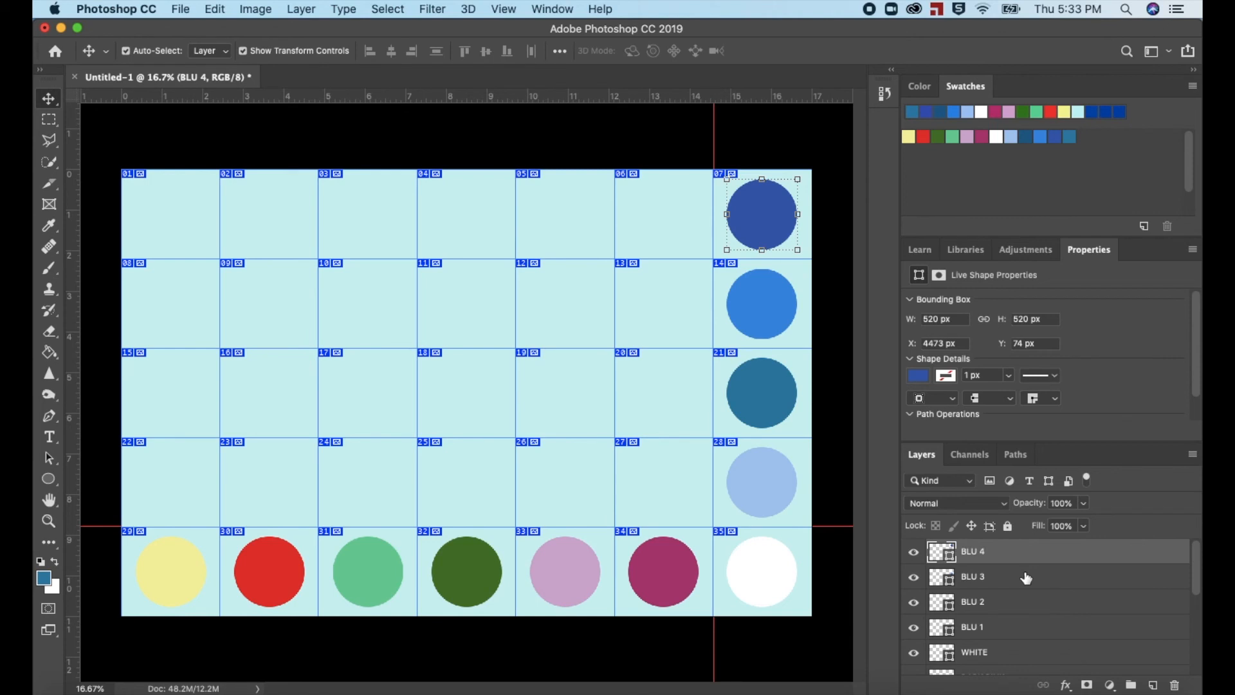
{"action": "scroll", "coordinate": [1026, 577], "scroll_direction": "down", "scroll_amount": 1}
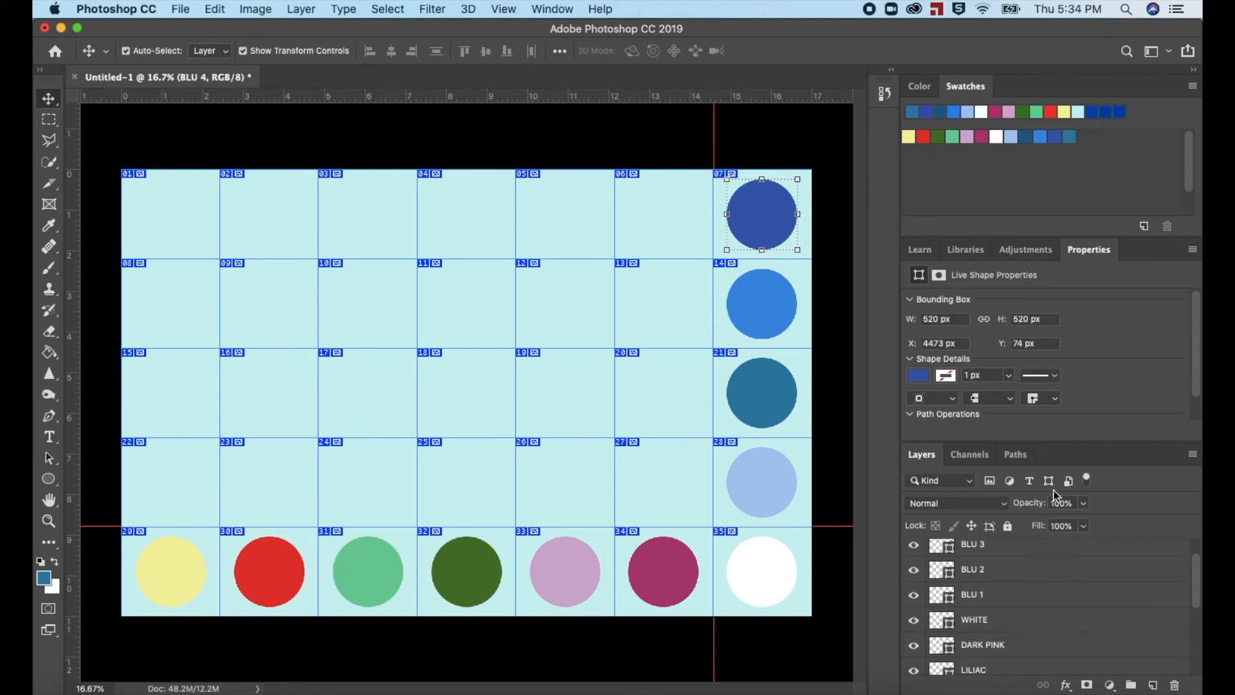
Show the swatches as a large list and look through their Pantone names.
{"action": "left_click", "coordinate": [1192, 87]}
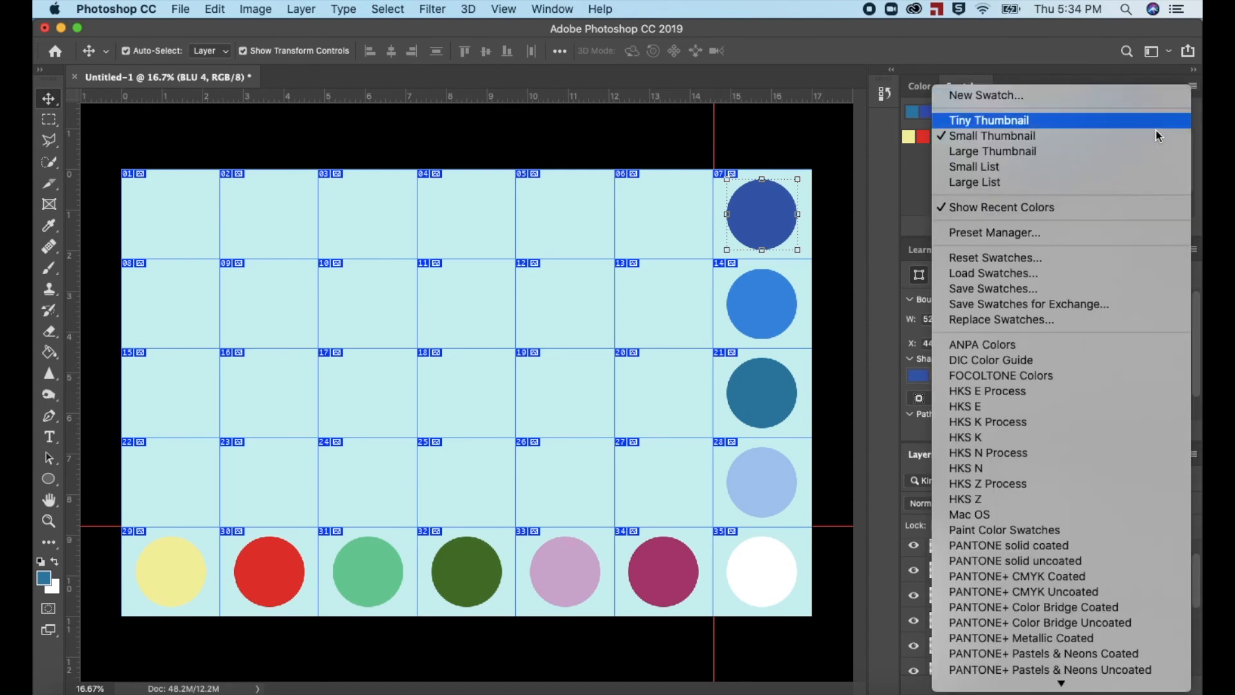
{"action": "left_click", "coordinate": [1136, 182]}
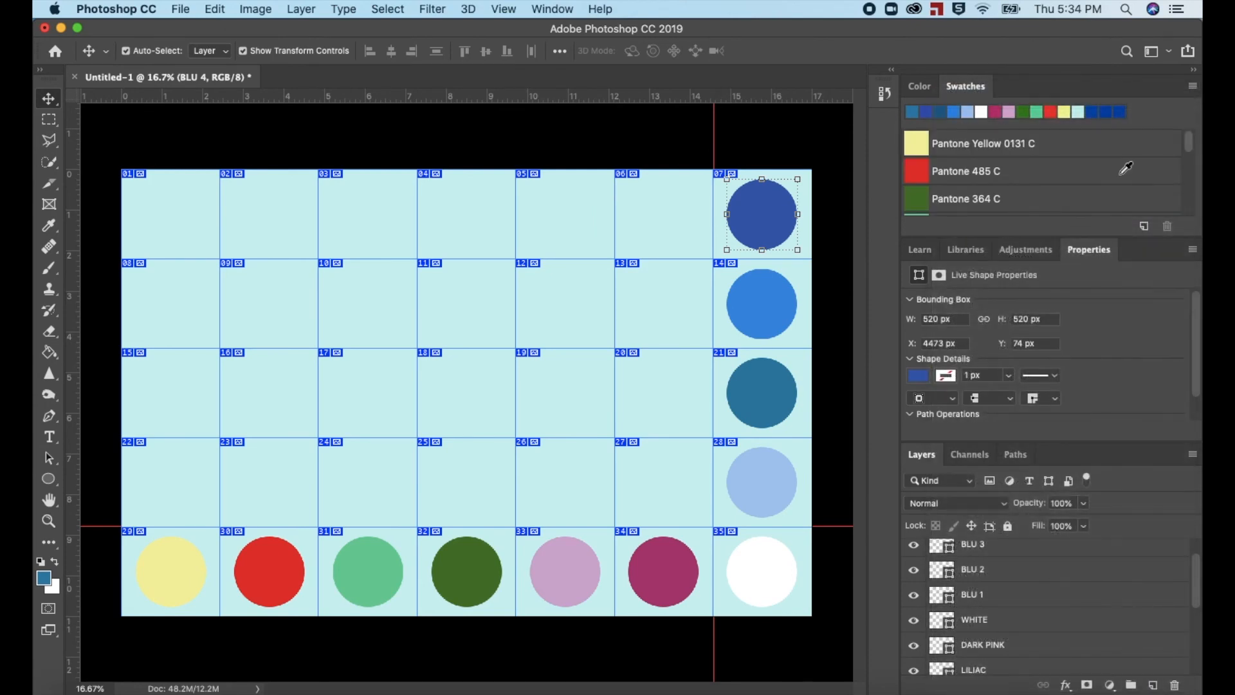
{"action": "left_click_drag", "start_coordinate": [1192, 142], "coordinate": [1191, 198]}
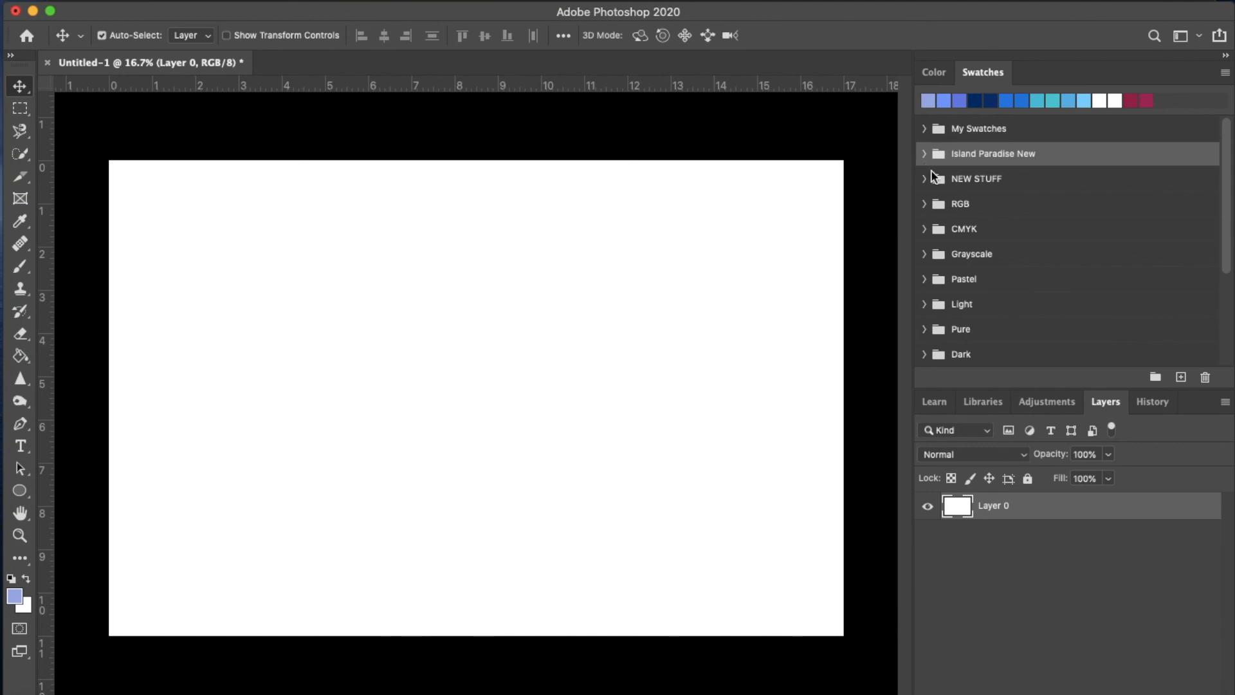
Look through the swatches inside the RGB and CMYK groups, and collapse both groups again.
{"action": "left_click", "coordinate": [925, 203]}
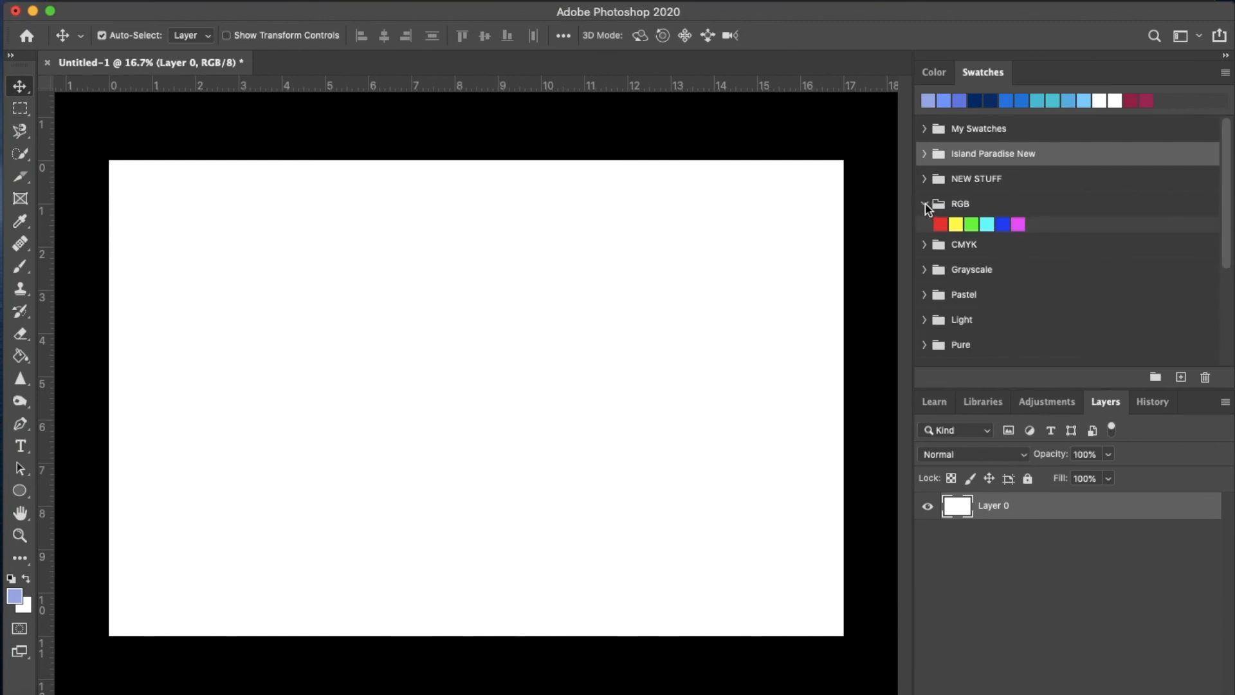
{"action": "left_click", "coordinate": [925, 204]}
{"action": "left_click", "coordinate": [925, 229]}
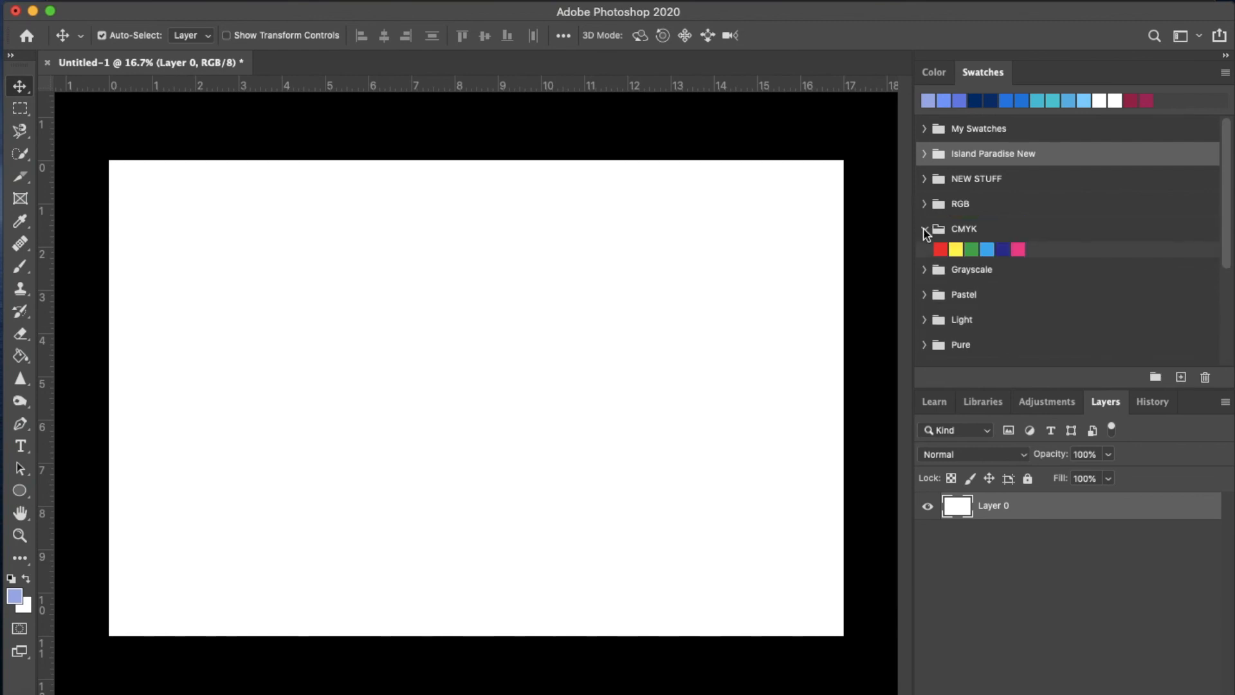
{"action": "left_click", "coordinate": [925, 229]}
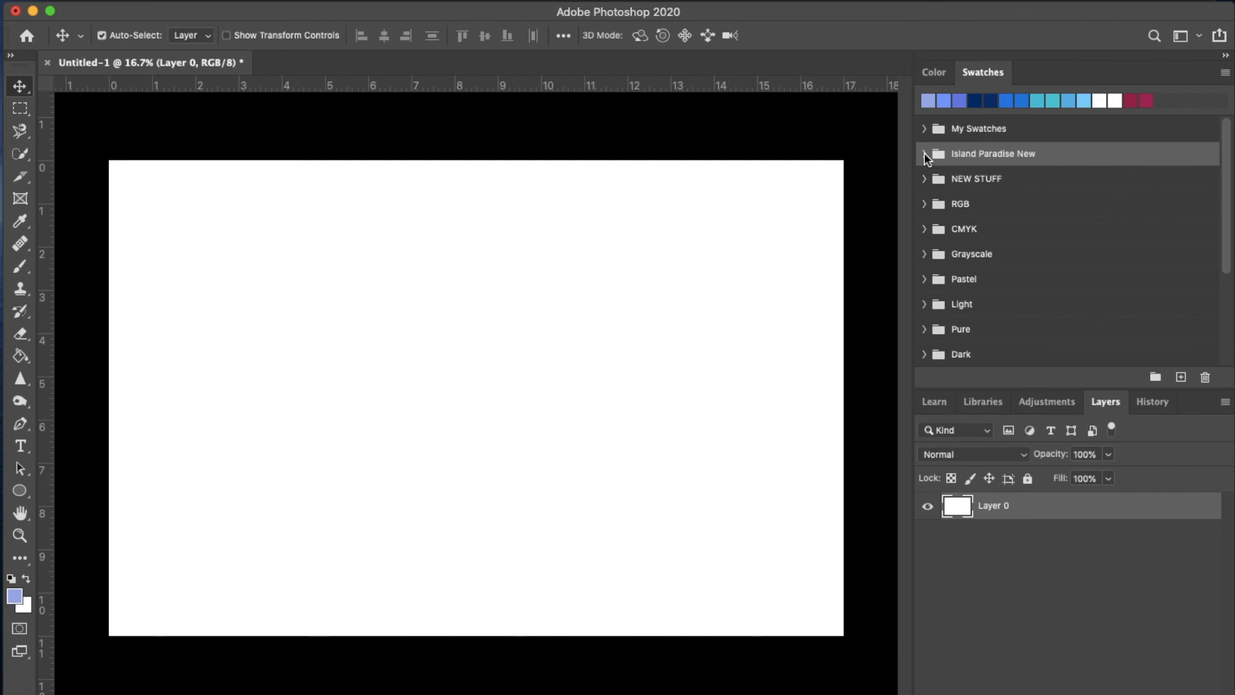
Expand the Island Paradise New swatch group and display its colors as a large list to review their Pantone names.
{"action": "left_click", "coordinate": [924, 153]}
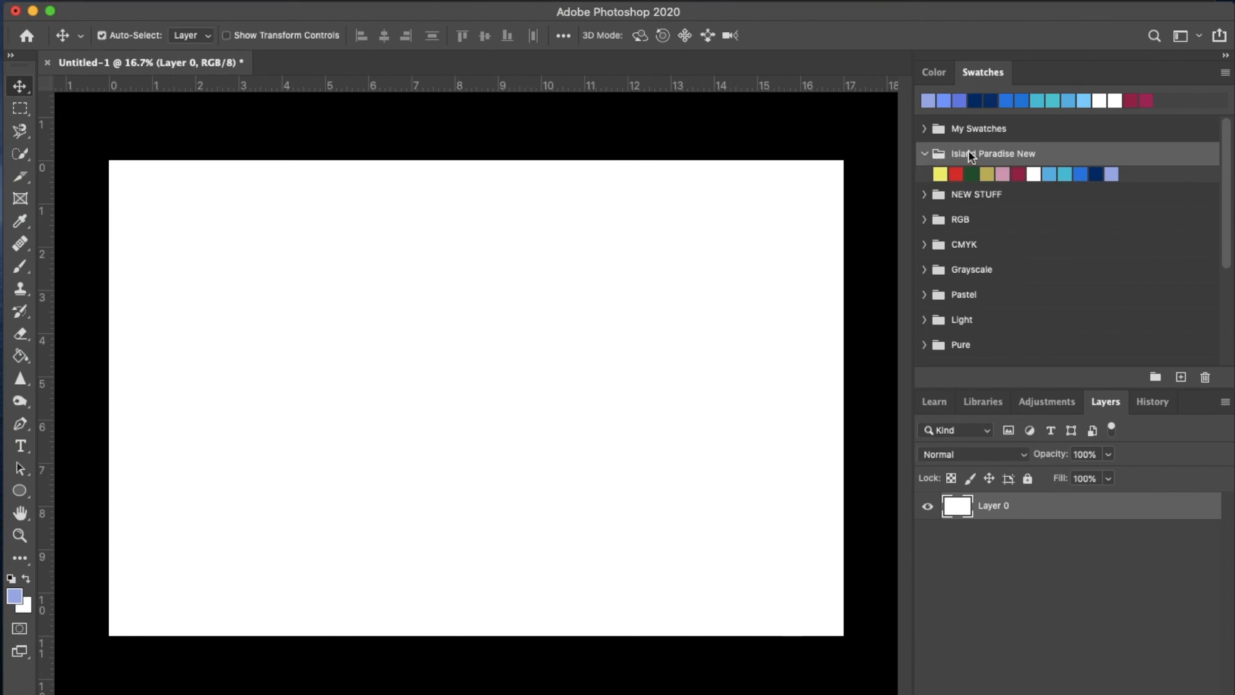
{"action": "left_click", "coordinate": [1227, 76]}
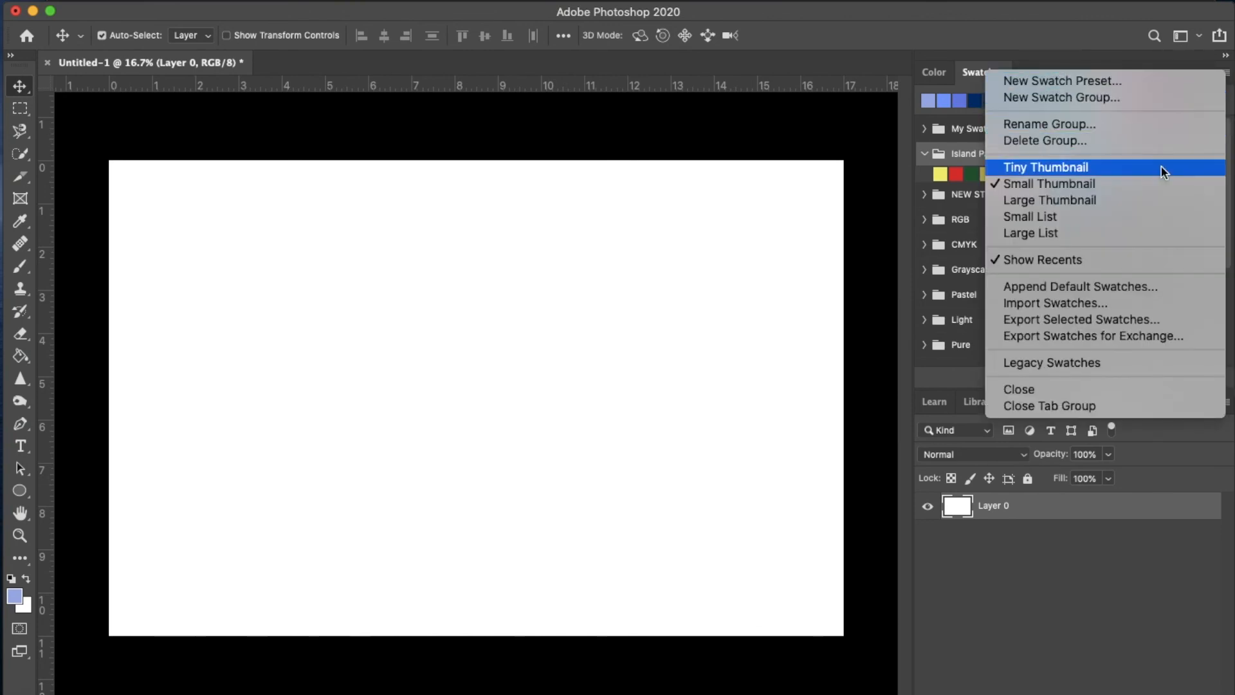
{"action": "left_click", "coordinate": [1144, 233]}
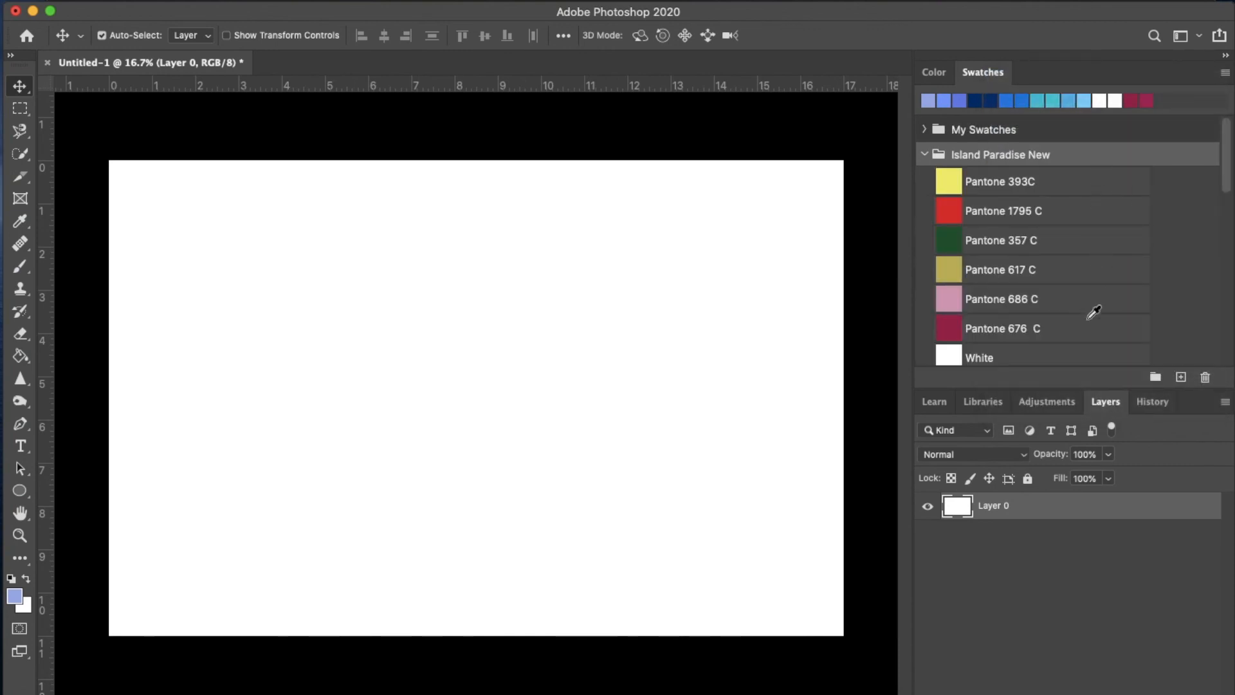
{"action": "scroll", "coordinate": [1092, 348], "scroll_direction": "down", "scroll_amount": 5}
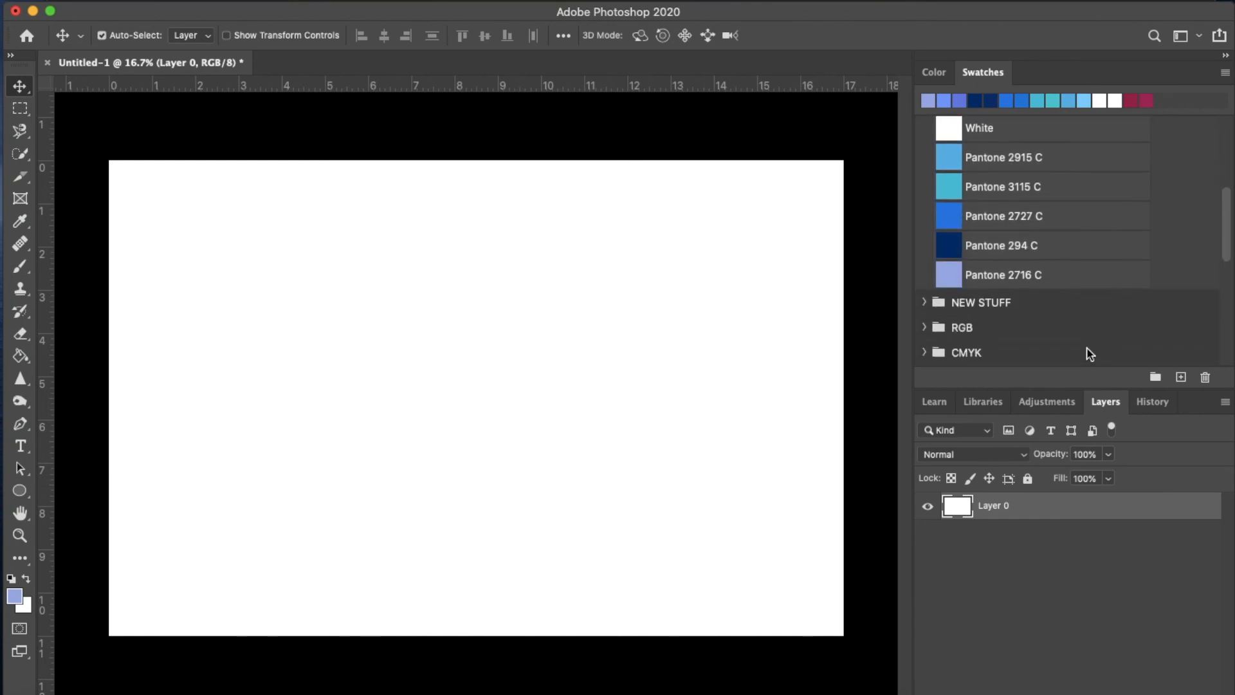
{"action": "scroll", "coordinate": [1089, 354], "scroll_direction": "up", "scroll_amount": 5}
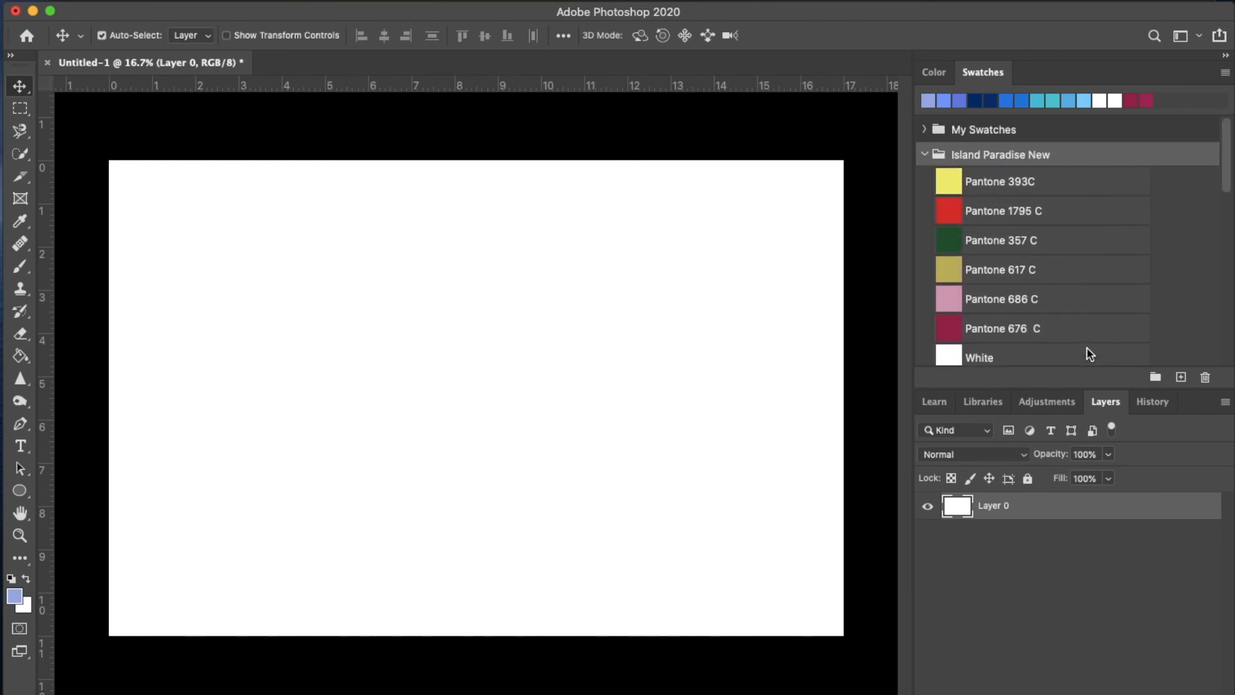
{"action": "scroll", "coordinate": [1089, 354], "scroll_direction": "down", "scroll_amount": 2}
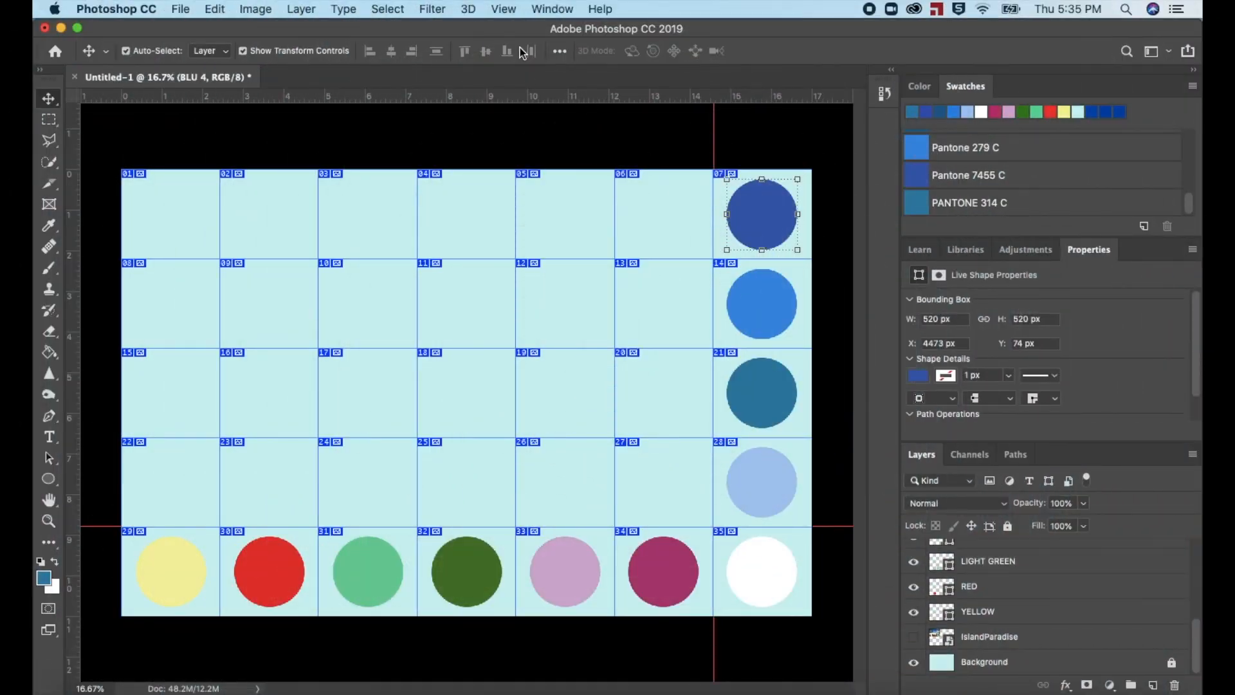
Clear all slices from the document and make the IslandParadise image layer visible.
{"action": "left_click", "coordinate": [504, 9]}
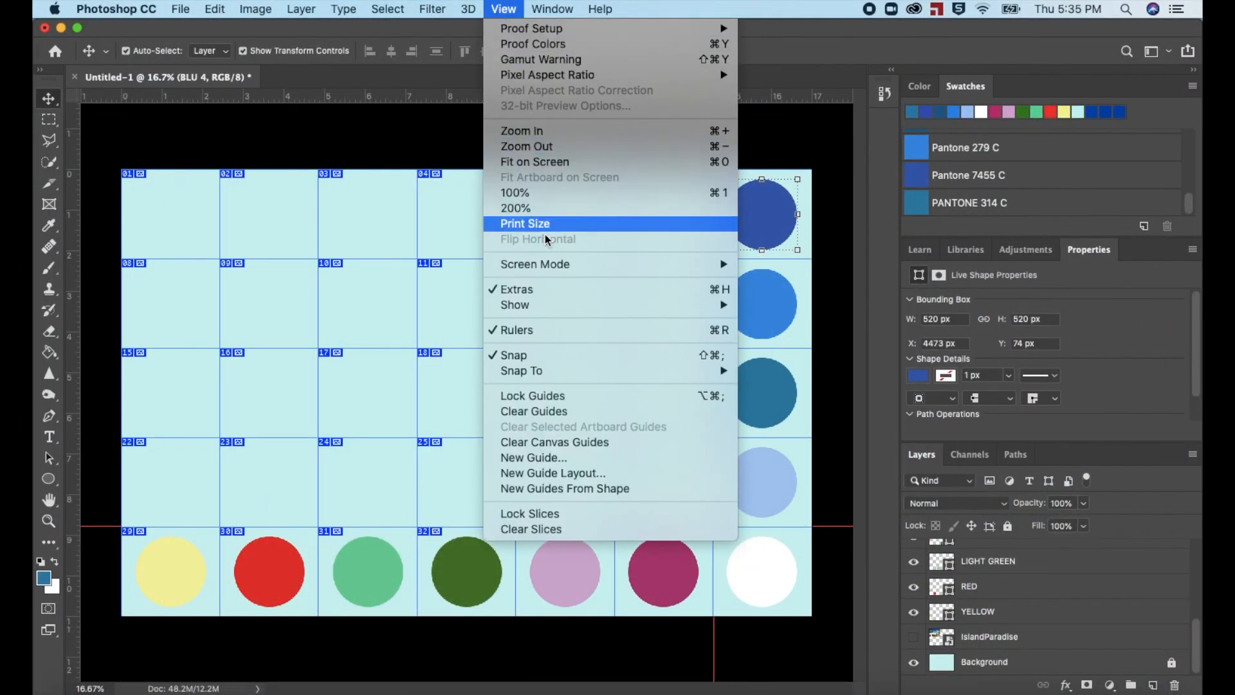
{"action": "left_click", "coordinate": [569, 531]}
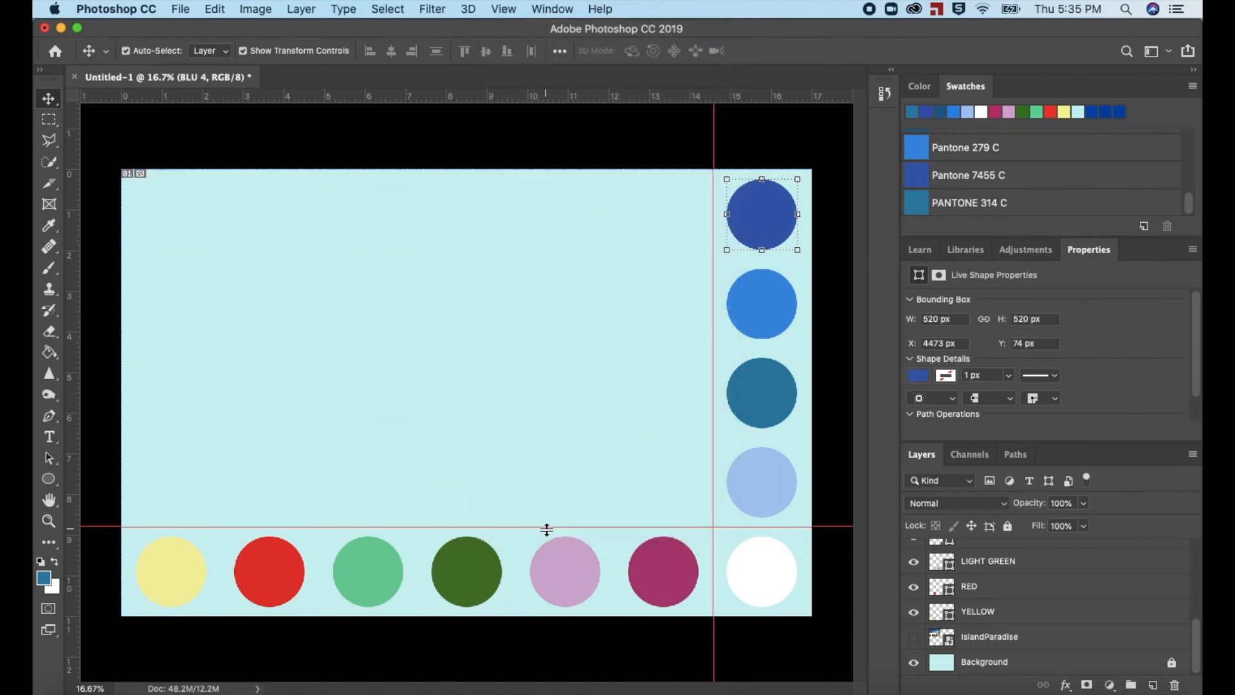
{"action": "left_click", "coordinate": [656, 245]}
{"action": "left_click", "coordinate": [912, 638]}
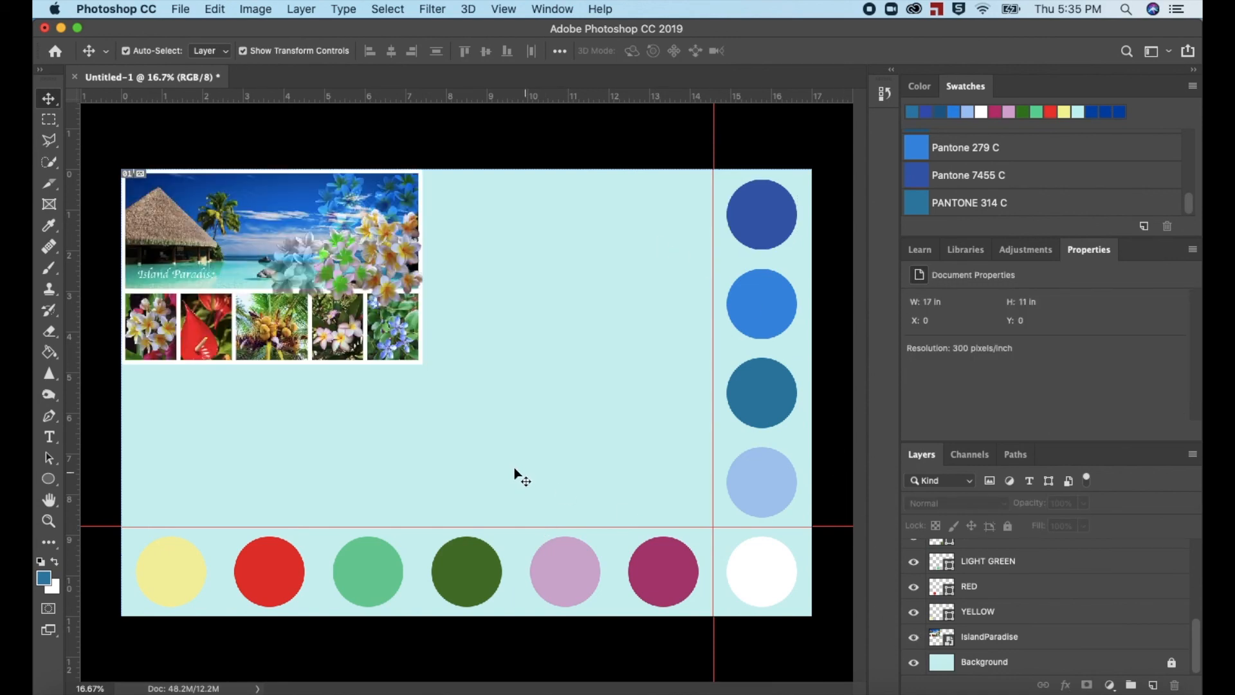
Scale the IslandParadise image to about 80% so it reaches the horizontal guide, and stretch its width to the vertical guide.
{"action": "left_click", "coordinate": [356, 301]}
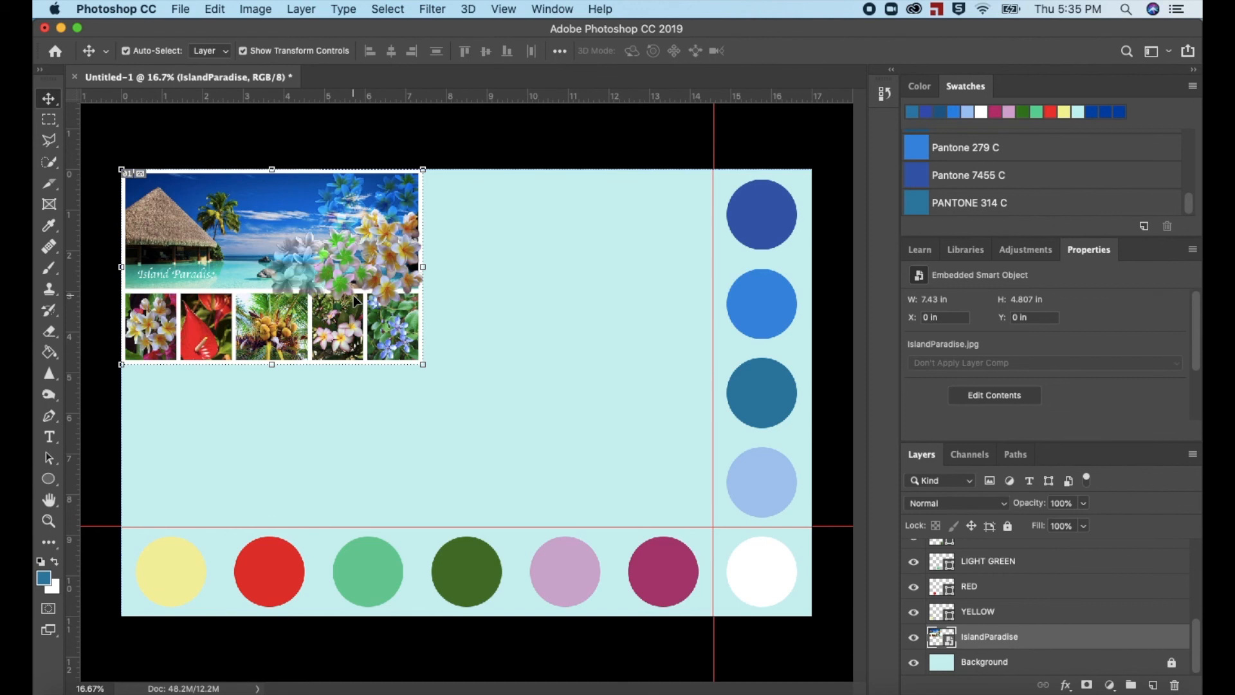
{"action": "left_click", "coordinate": [423, 366]}
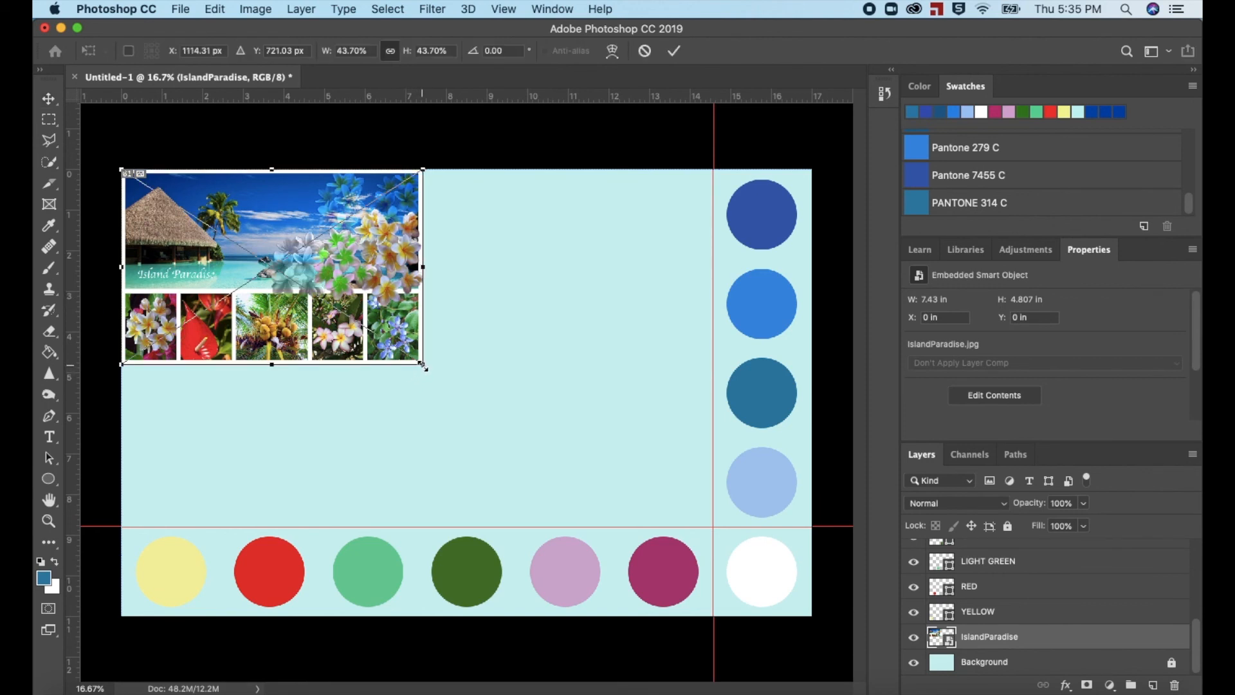
{"action": "left_click_drag", "start_coordinate": [423, 366], "coordinate": [660, 553]}
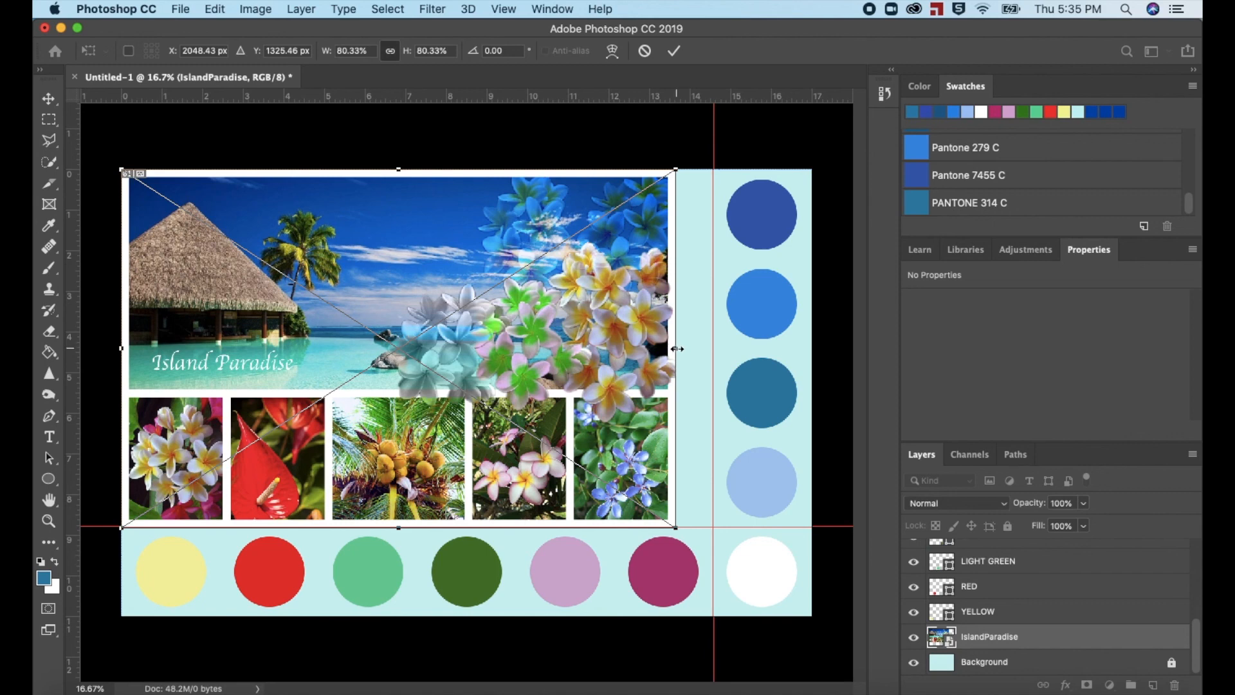
{"action": "left_click_drag", "start_coordinate": [677, 348], "coordinate": [715, 352]}
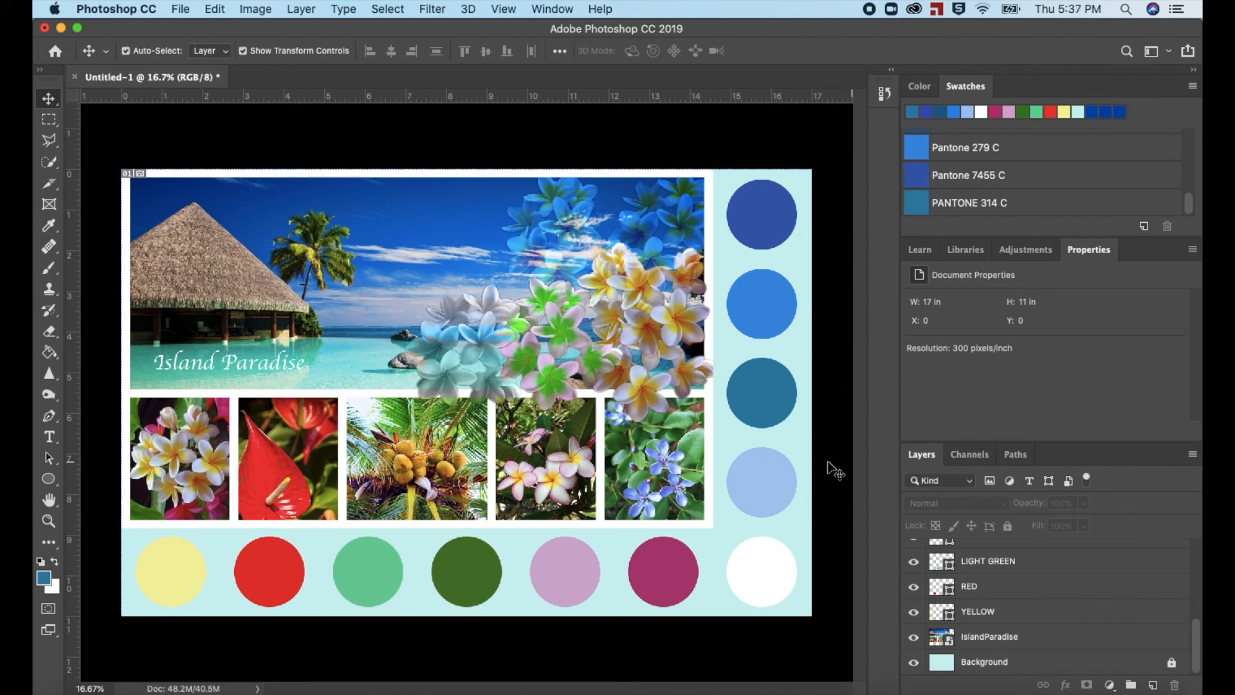
Add a black, centered 24 pt Arial Black label over the yellow circle reading "Yellow" with "0131 C" on a second line.
{"action": "left_click", "coordinate": [50, 438]}
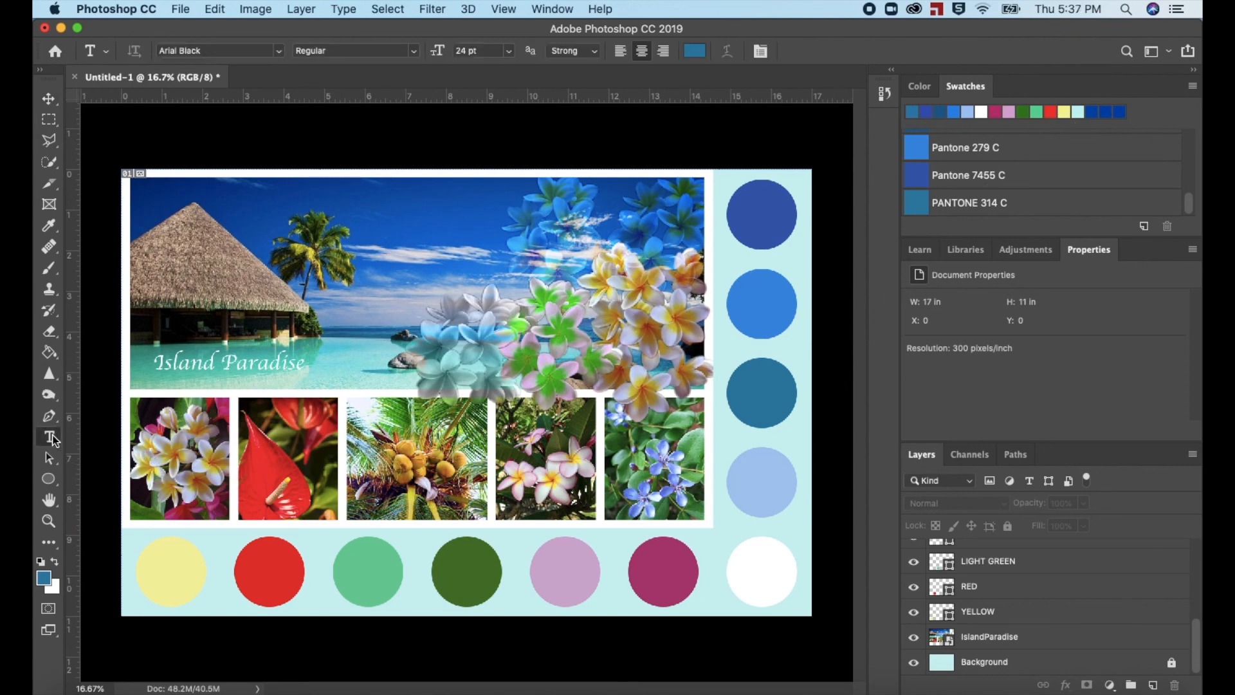
{"action": "scroll", "coordinate": [993, 166], "scroll_direction": "up", "scroll_amount": 10}
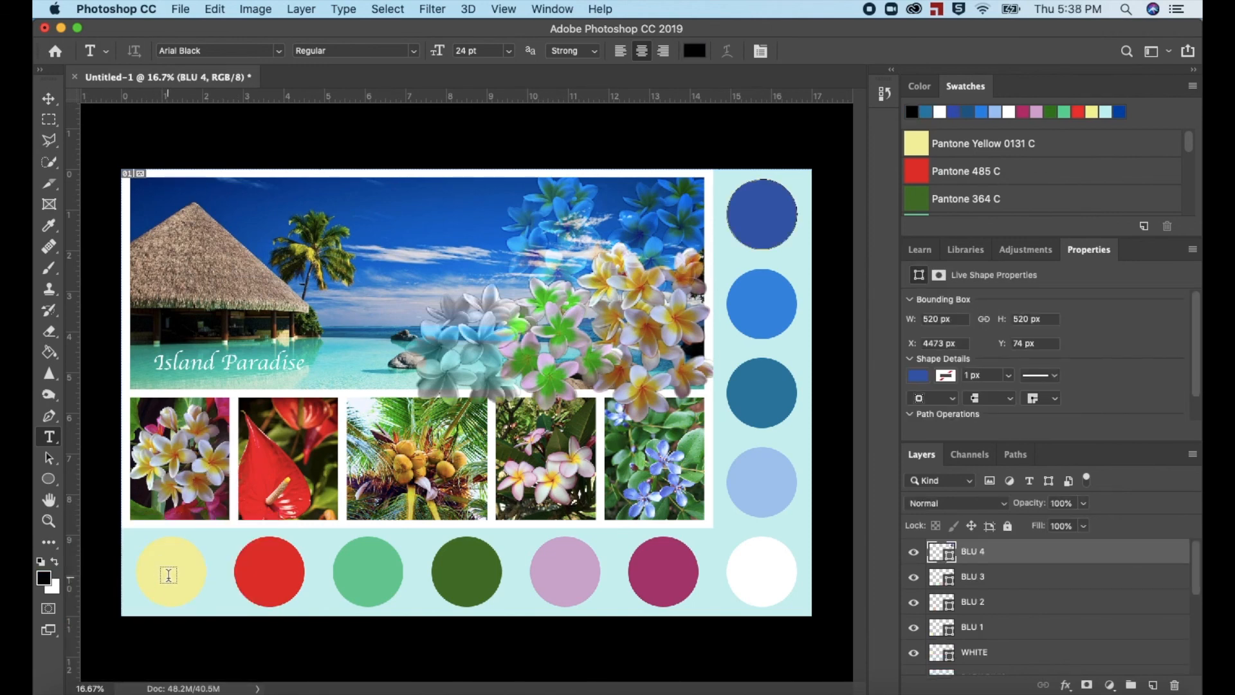
{"action": "left_click", "coordinate": [170, 572]}
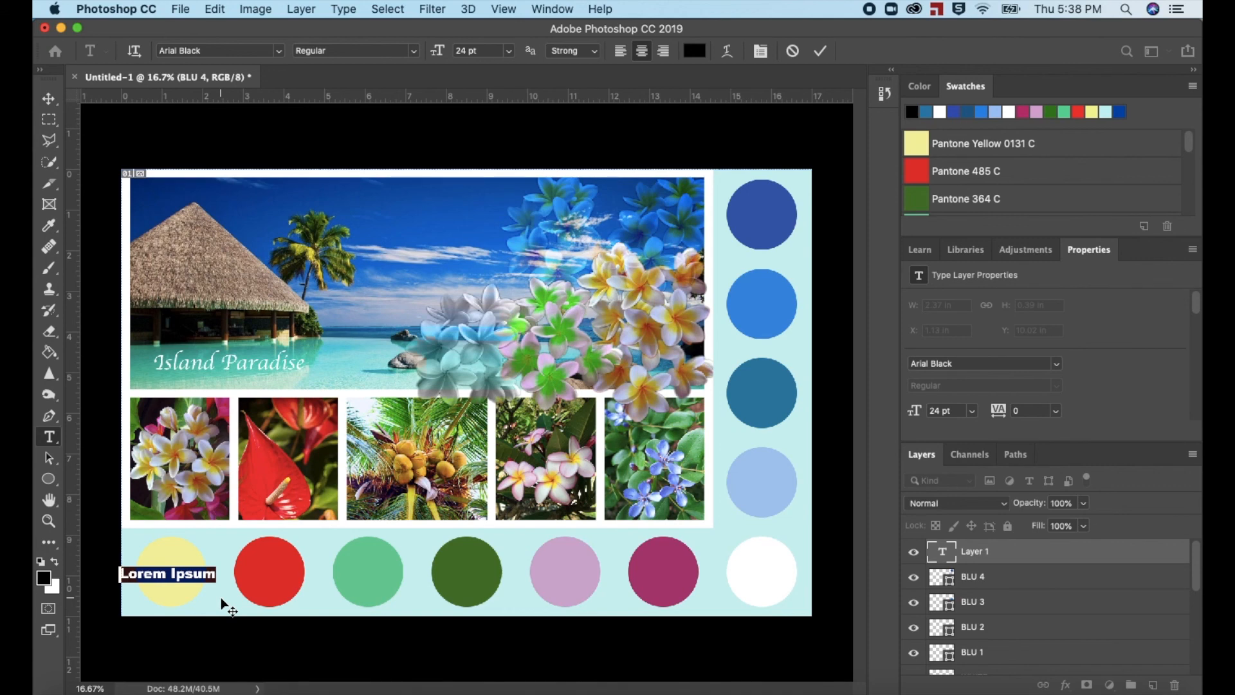
{"action": "type", "text": "Ye"}
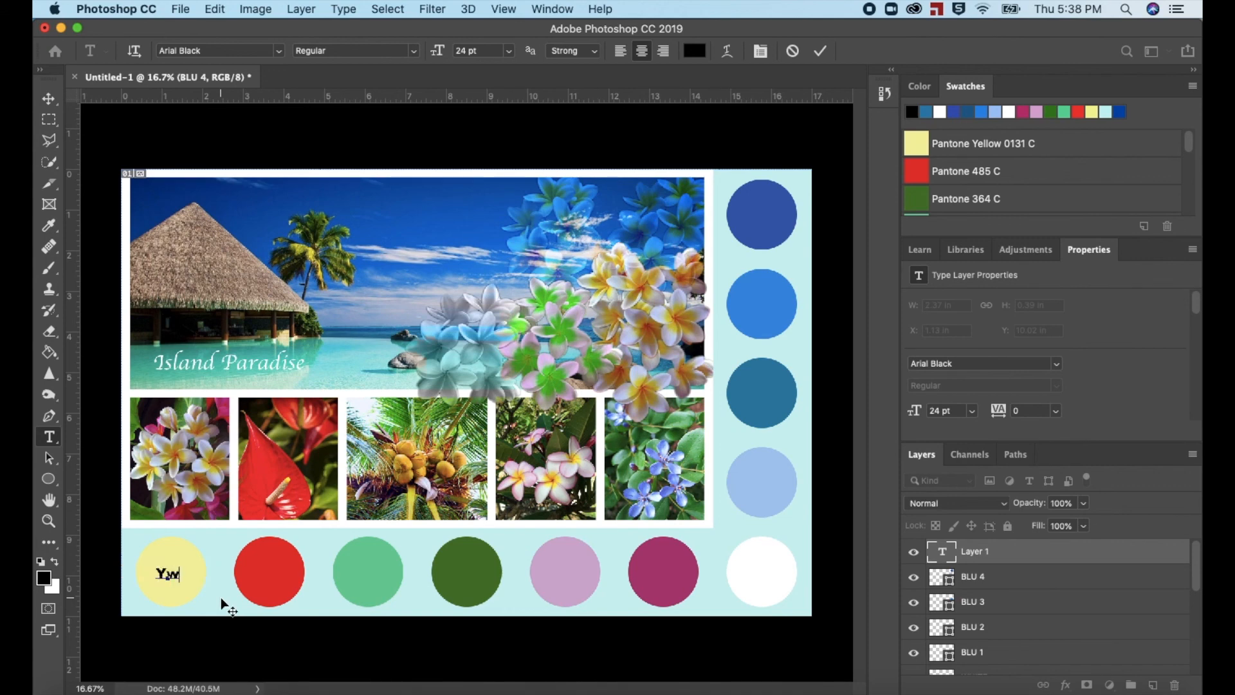
{"action": "type", "text": "llow"}
{"action": "key", "text": "Return"}
{"action": "type", "text": "0131 c"}
{"action": "key", "text": "BackSpace"}
{"action": "type", "text": "C"}
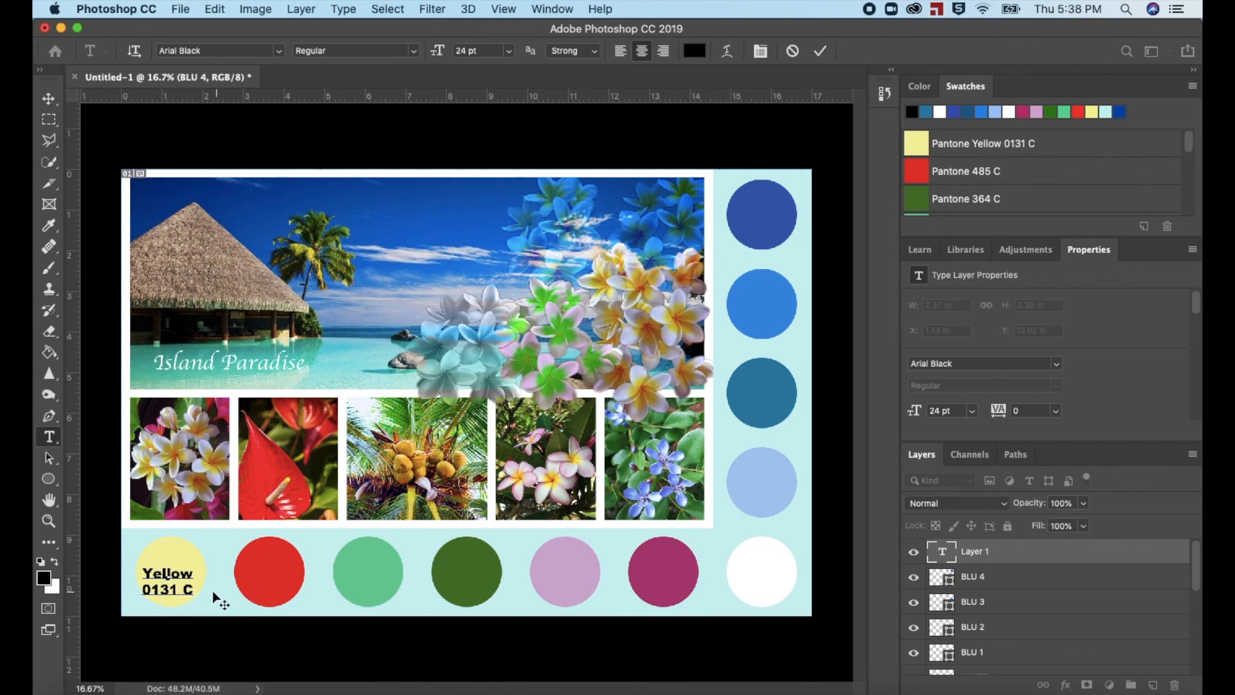
Set the yellow circle's label to 18 pt and nudge it into the center of the circle.
{"action": "left_click_drag", "start_coordinate": [193, 590], "coordinate": [131, 571]}
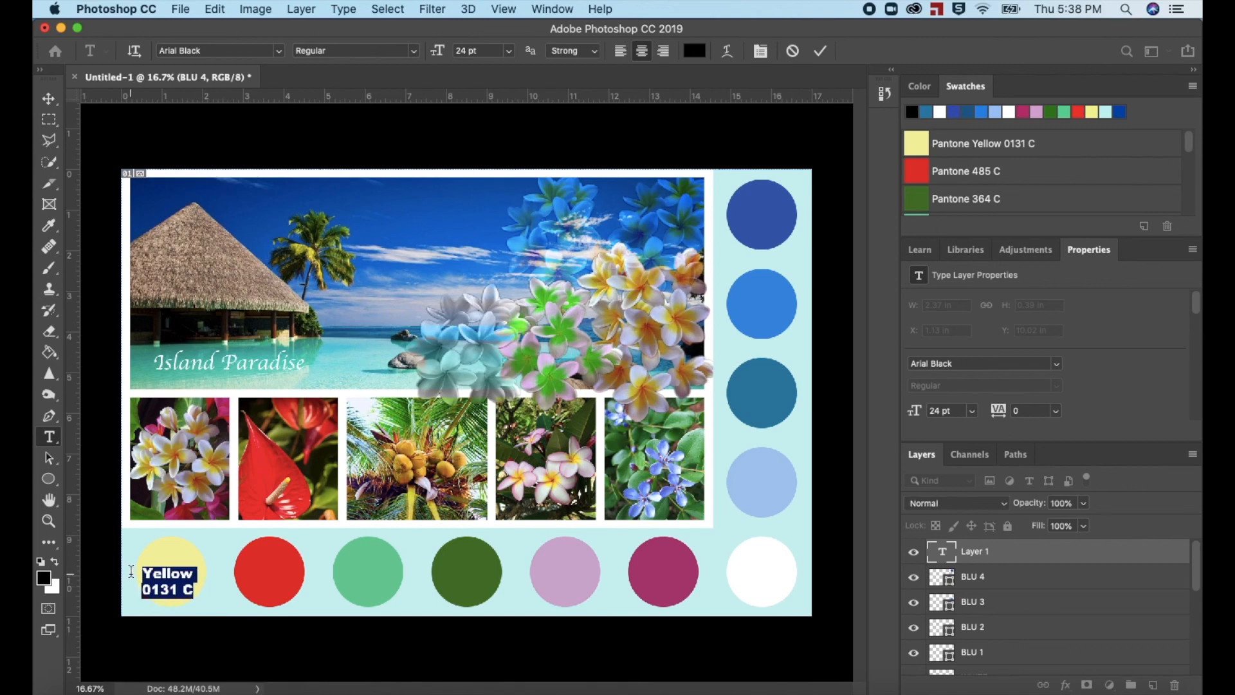
{"action": "left_click", "coordinate": [509, 51]}
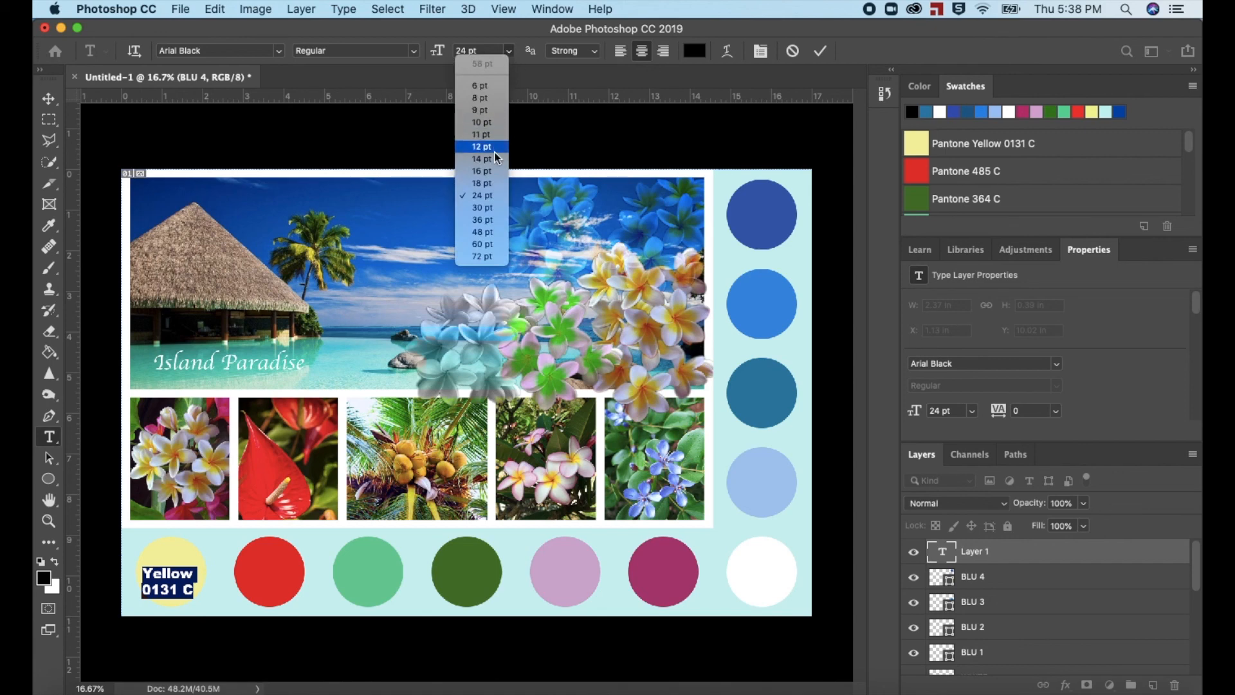
{"action": "left_click", "coordinate": [495, 184]}
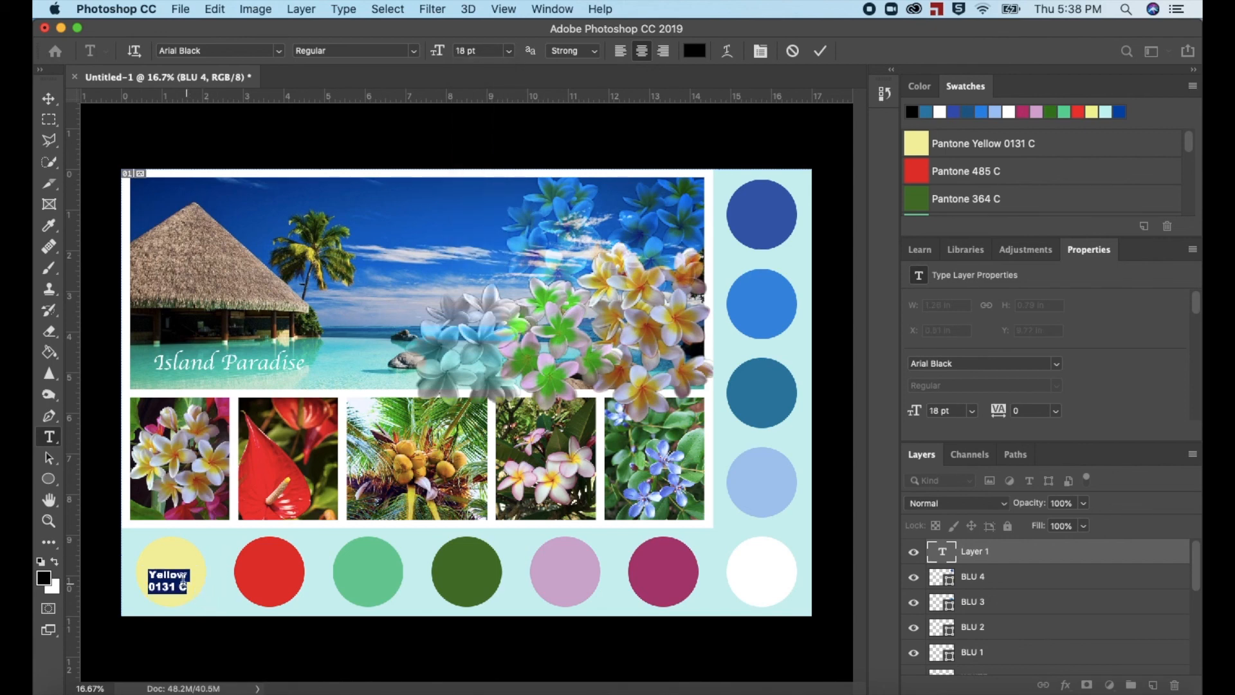
{"action": "left_click", "coordinate": [48, 99]}
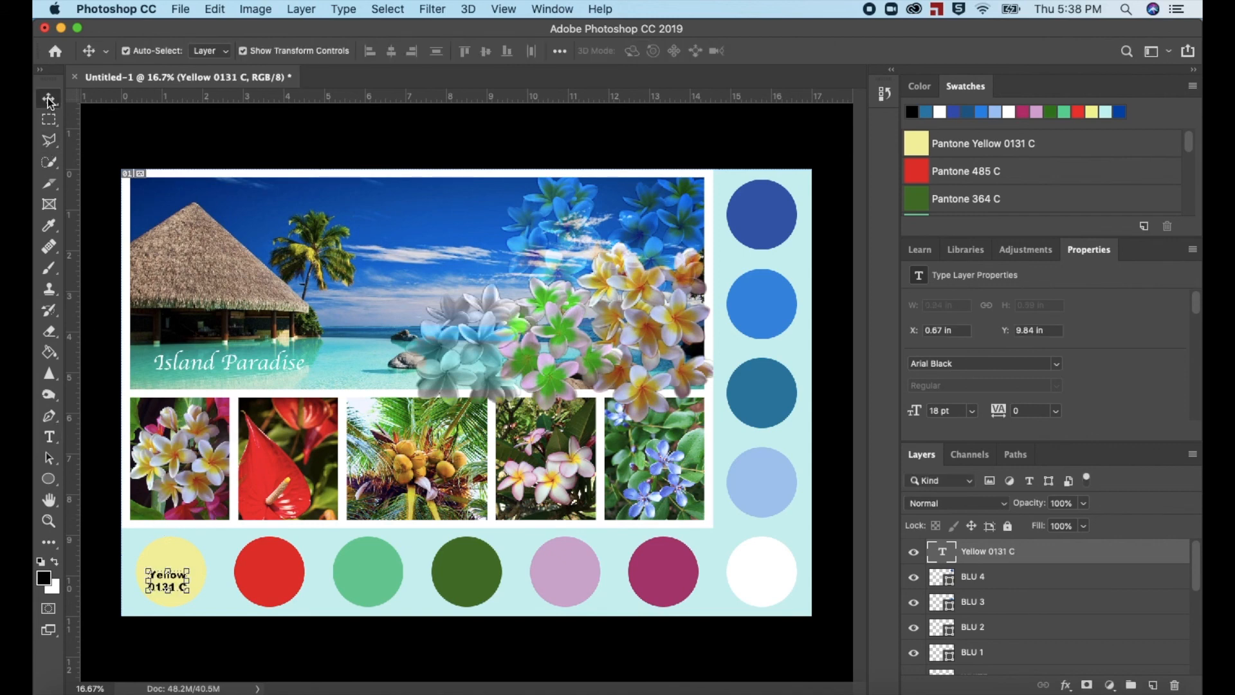
{"action": "left_click", "coordinate": [212, 593]}
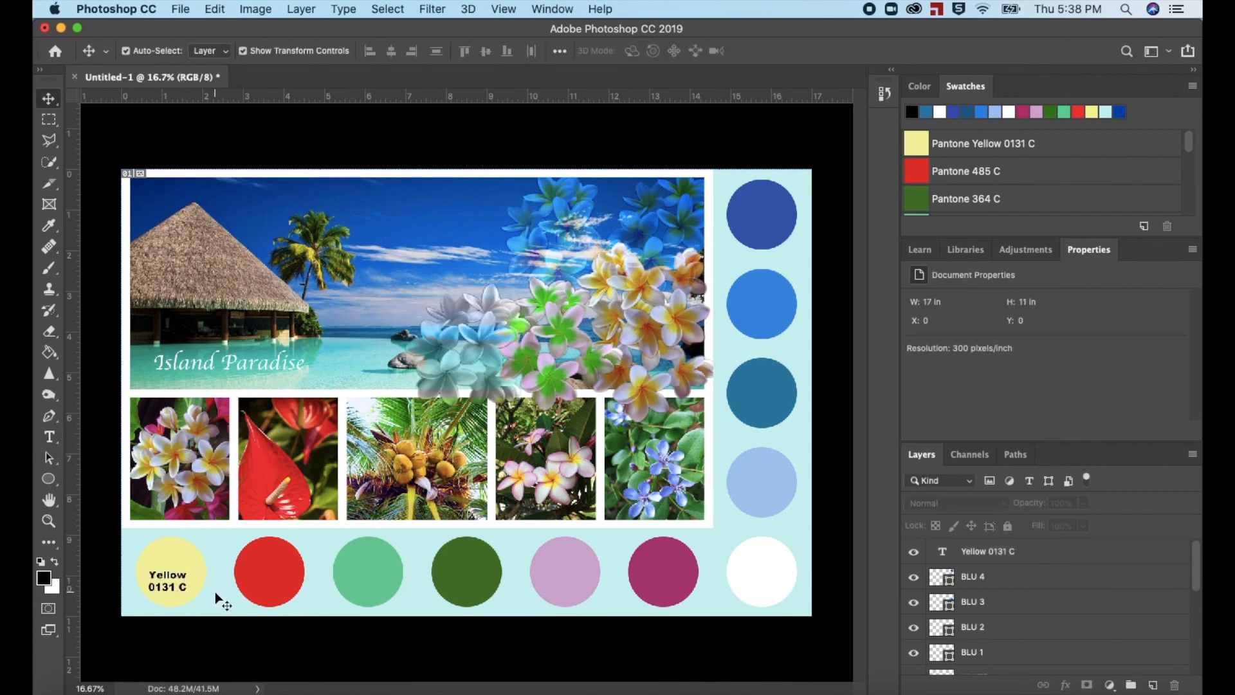
{"action": "left_click_drag", "start_coordinate": [179, 579], "coordinate": [183, 575]}
{"action": "left_click", "coordinate": [217, 603]}
{"action": "left_click", "coordinate": [183, 578]}
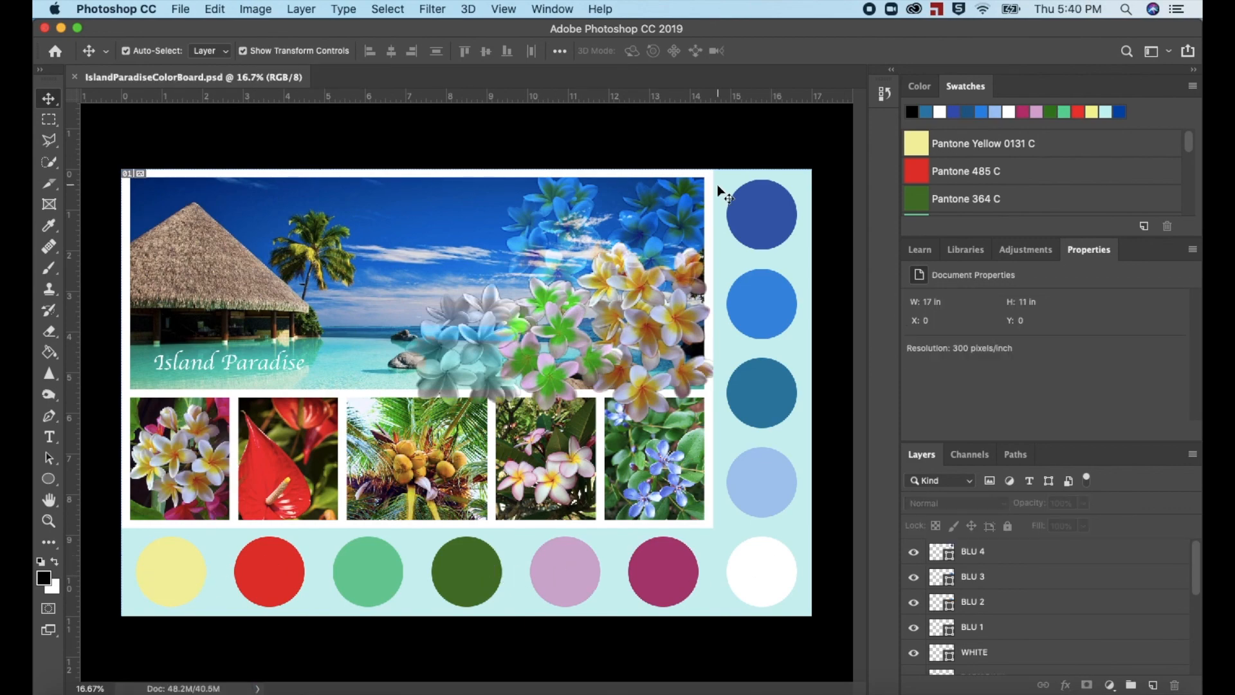